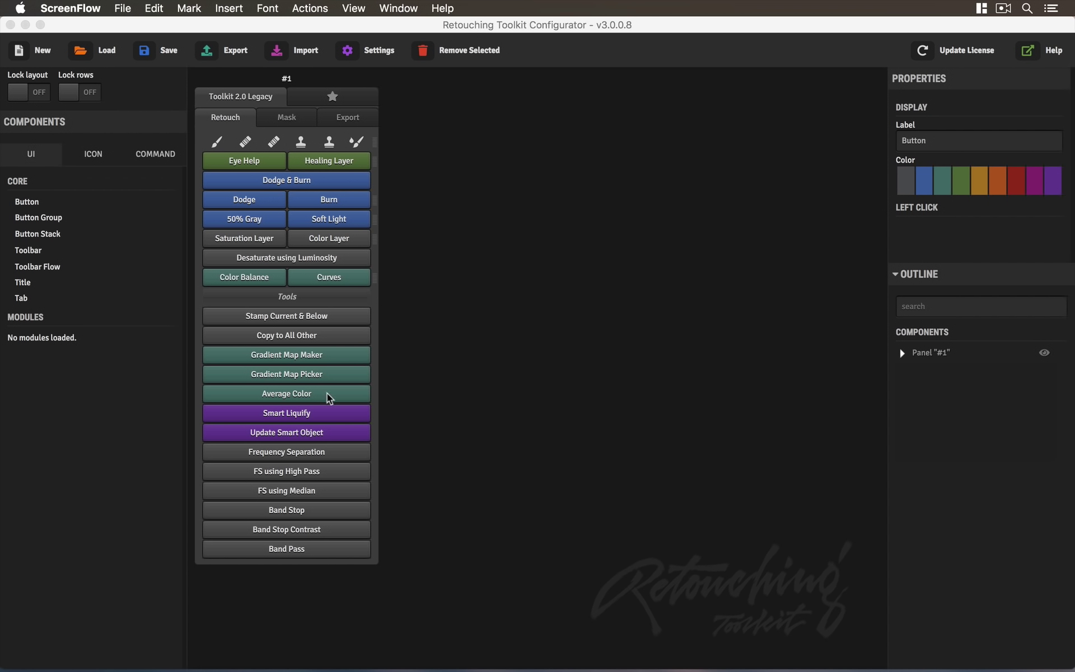
Review the Mask and Export pages of the Toolkit 2.0 Legacy panel and return to the Retouch page
click(298, 119)
click(298, 118)
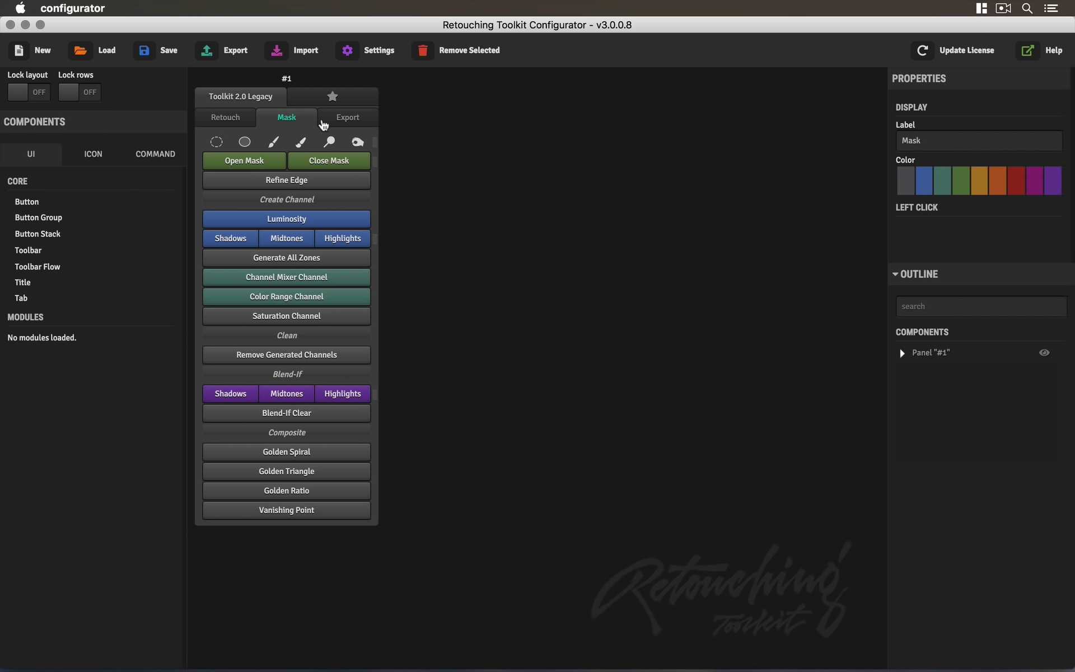
click(337, 120)
click(236, 122)
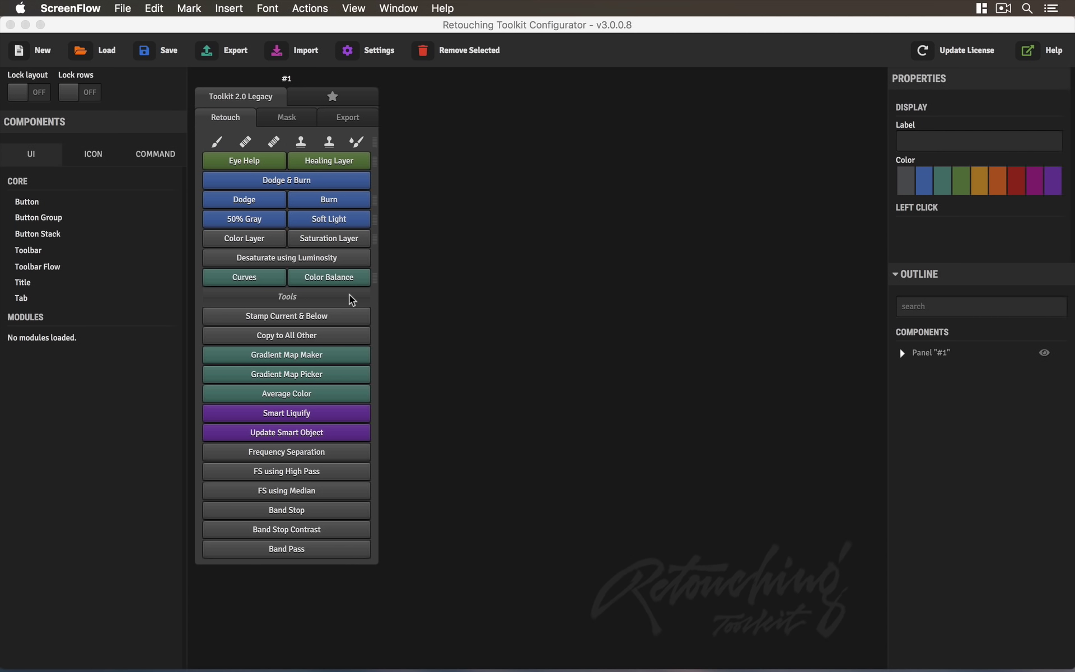
Create a new empty panel, positioned apart from panel #1, and hide panel #1
click(32, 53)
click(32, 52)
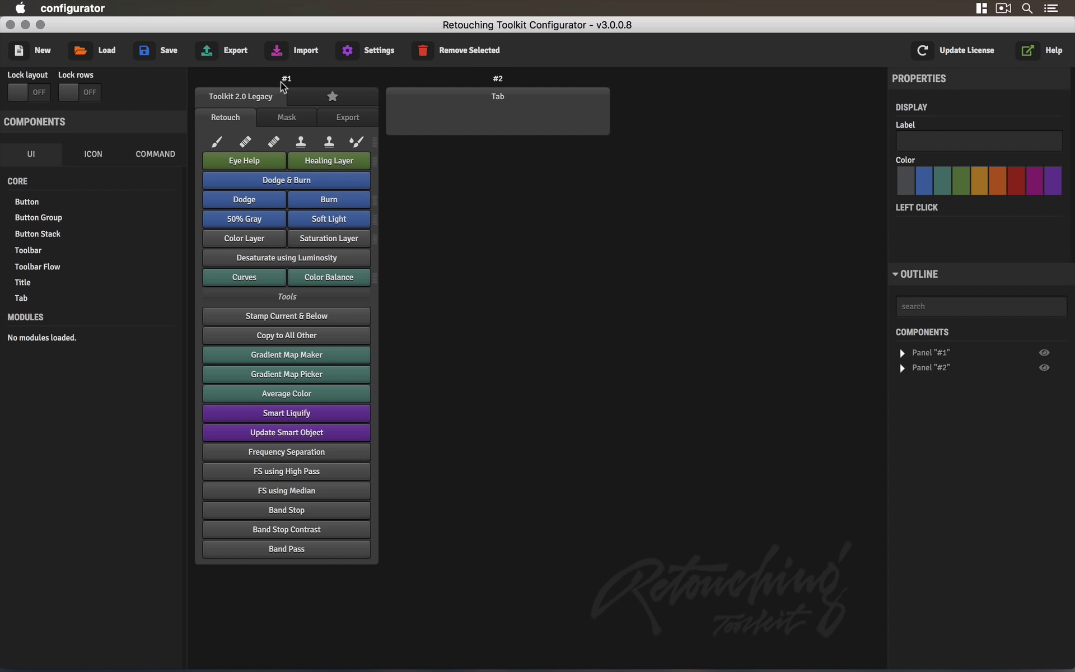
drag(286, 81, 771, 88)
drag(498, 78, 371, 104)
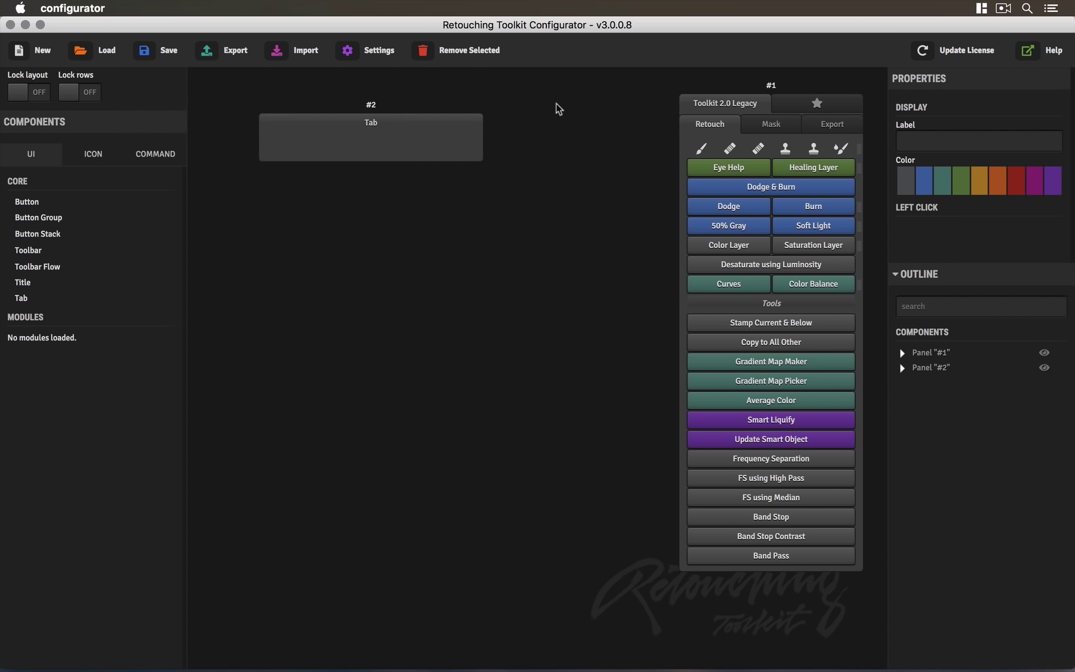
click(1044, 354)
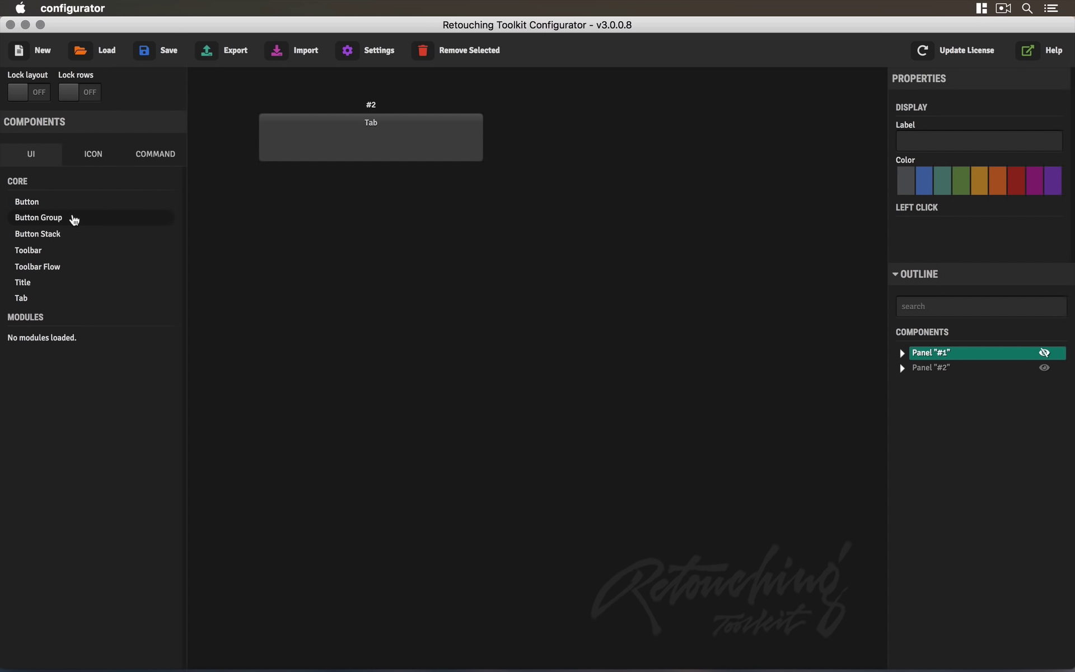
Add three stacked buttons to the tab of panel #2
drag(70, 203, 340, 146)
drag(78, 203, 383, 163)
drag(71, 203, 363, 173)
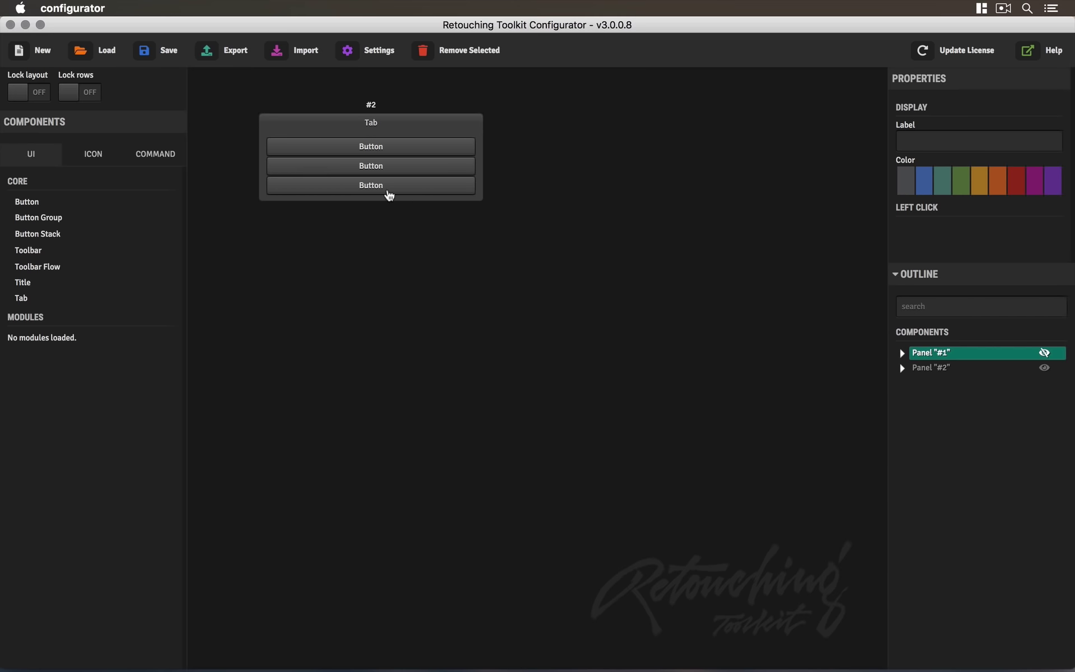
Color the lowest button blue, label it "Blue button" and move it between the other two buttons
click(389, 193)
click(923, 182)
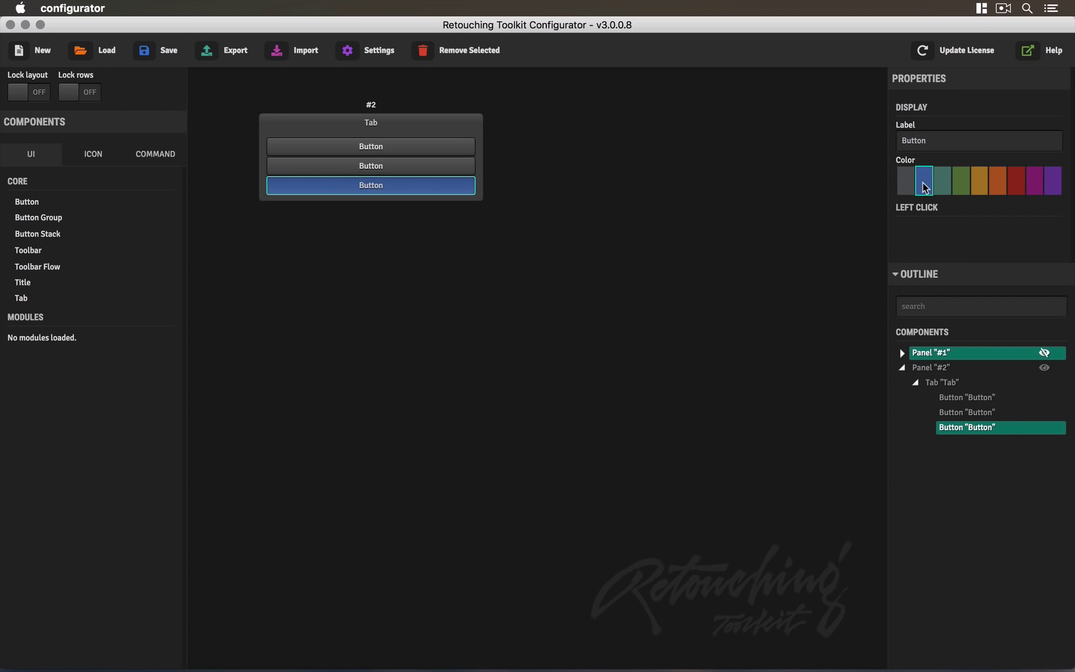
click(934, 144)
text(Blue button)
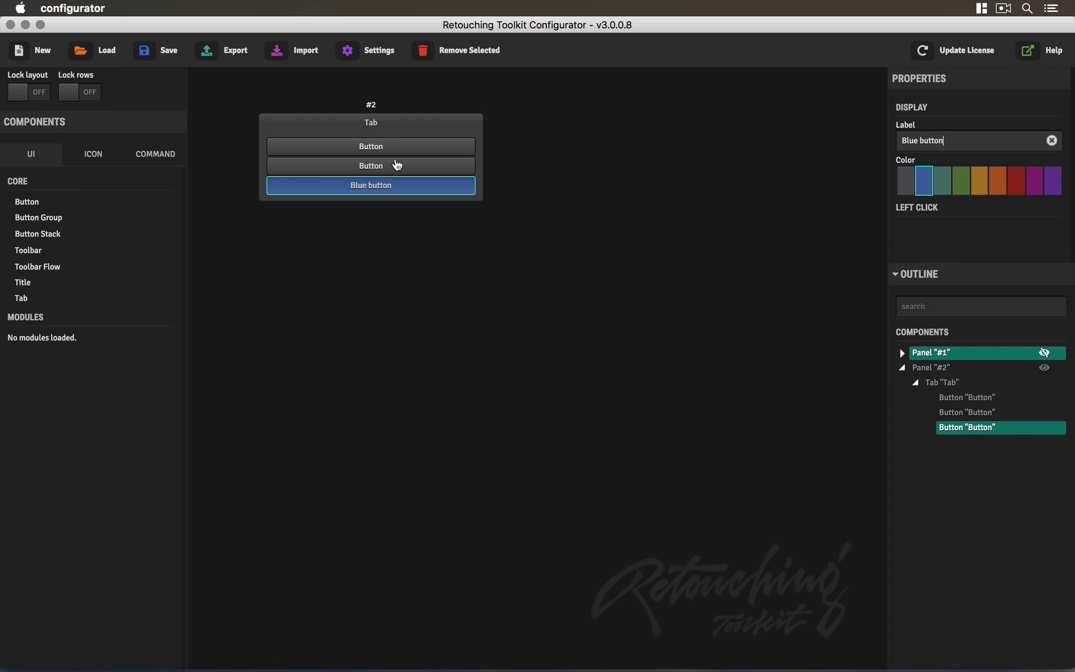
drag(377, 193, 417, 173)
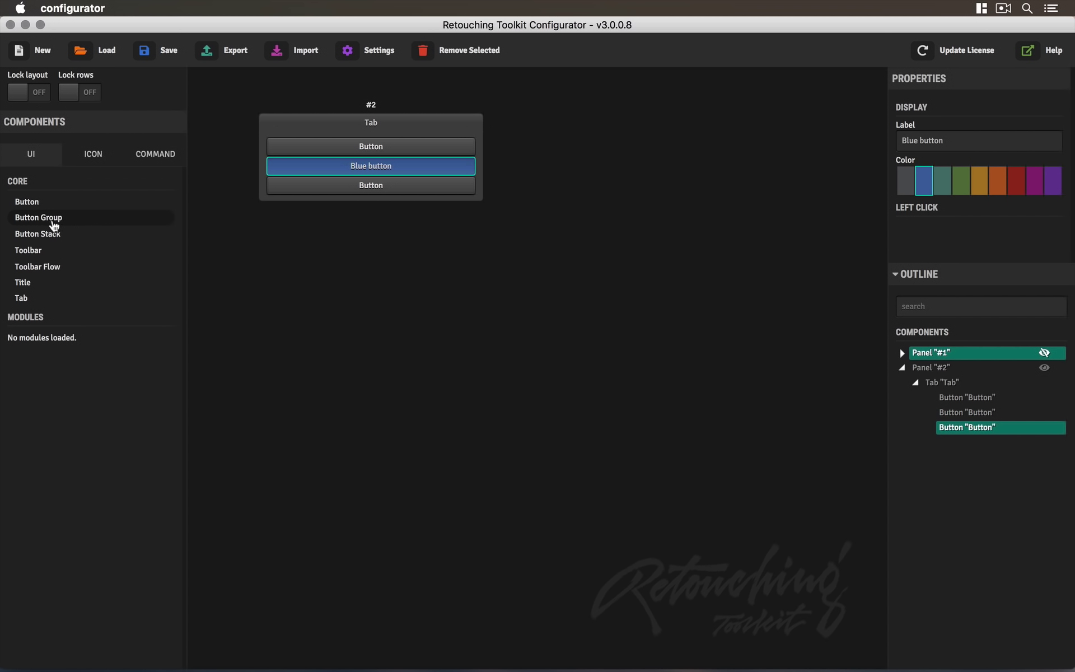
Add a button group with three buttons below the existing buttons and widen panel #2
drag(53, 223, 288, 207)
mouse_move(370, 201)
mouse_down()
mouse_move(382, 197)
mouse_move(379, 204)
mouse_up()
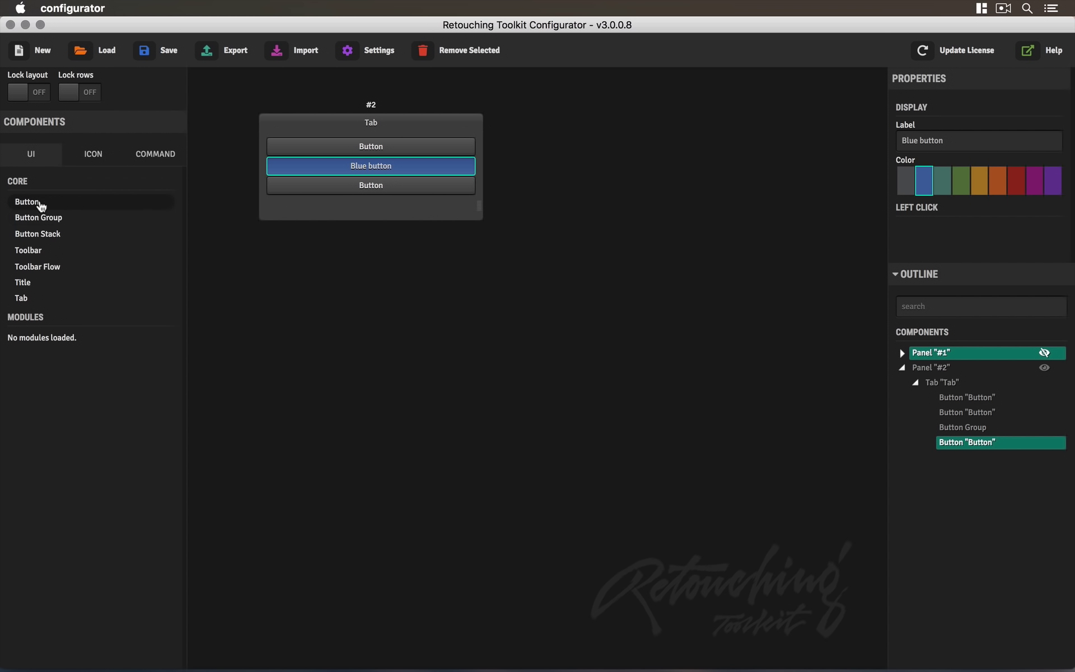
drag(28, 202, 321, 217)
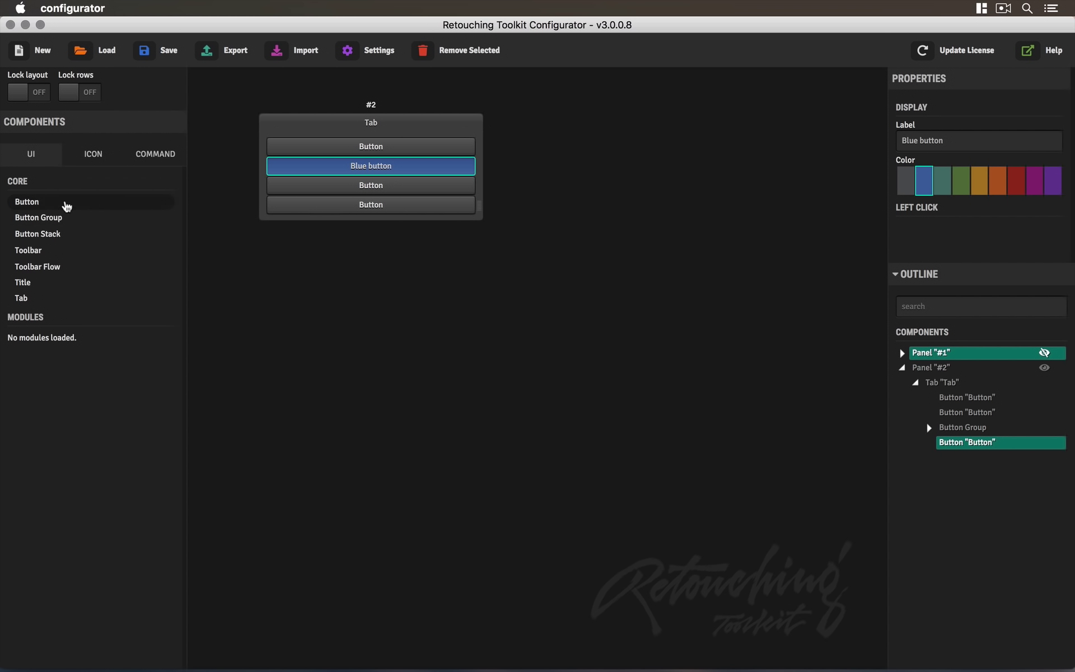
drag(65, 204, 359, 205)
drag(184, 210, 415, 213)
drag(485, 189, 645, 187)
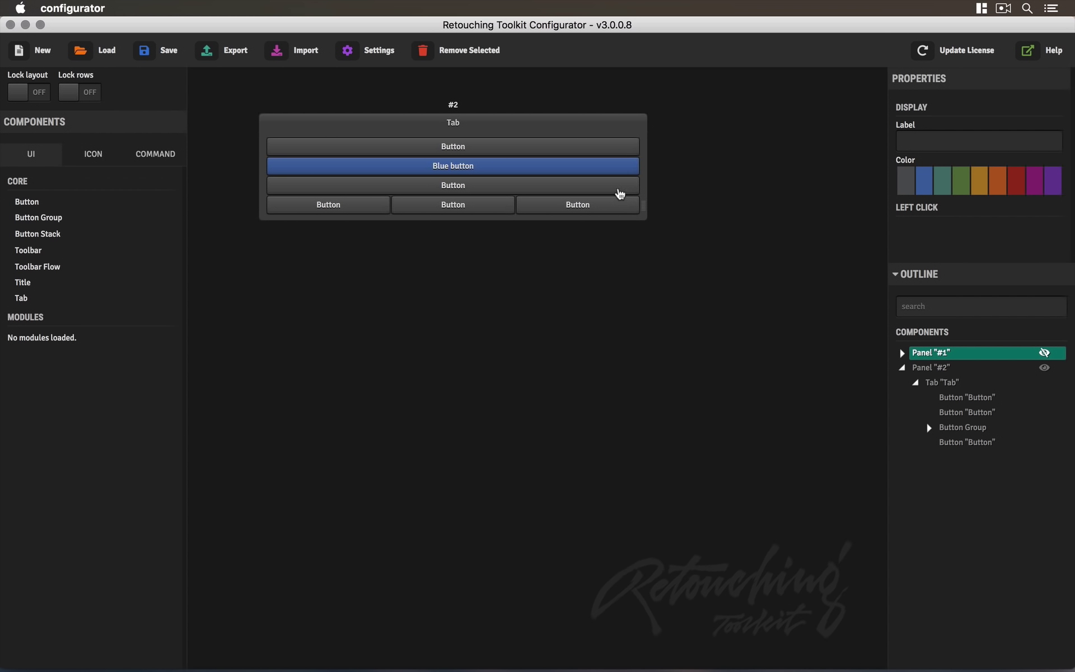
Move the single buttons into the button group and remove surplus buttons, including the blue one, leaving two plain buttons
drag(619, 194, 749, 206)
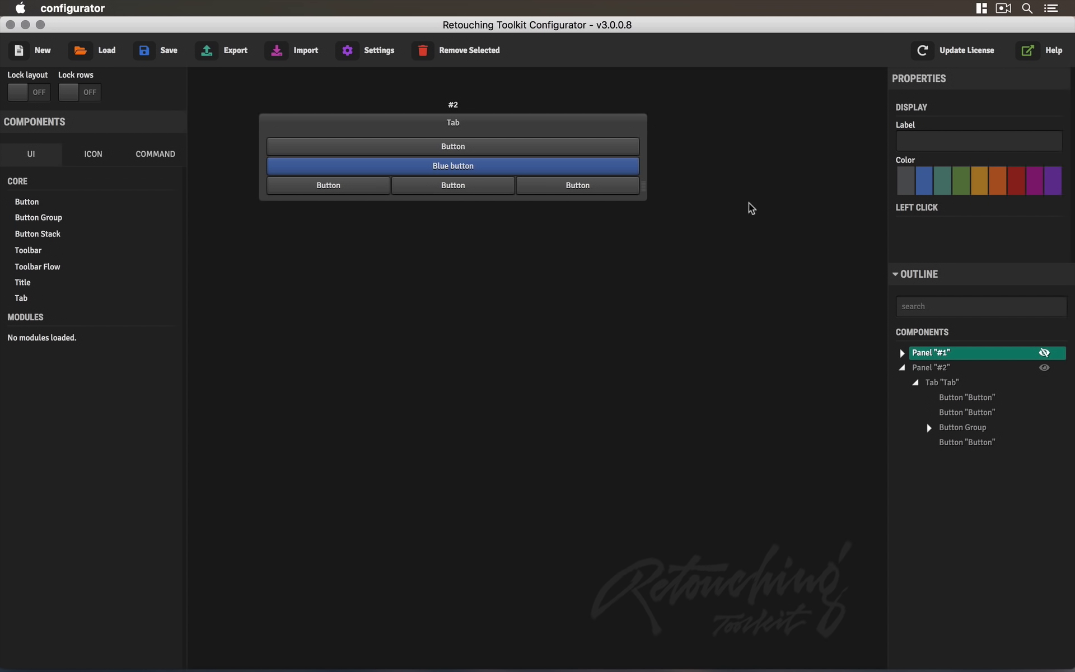
drag(624, 168, 570, 163)
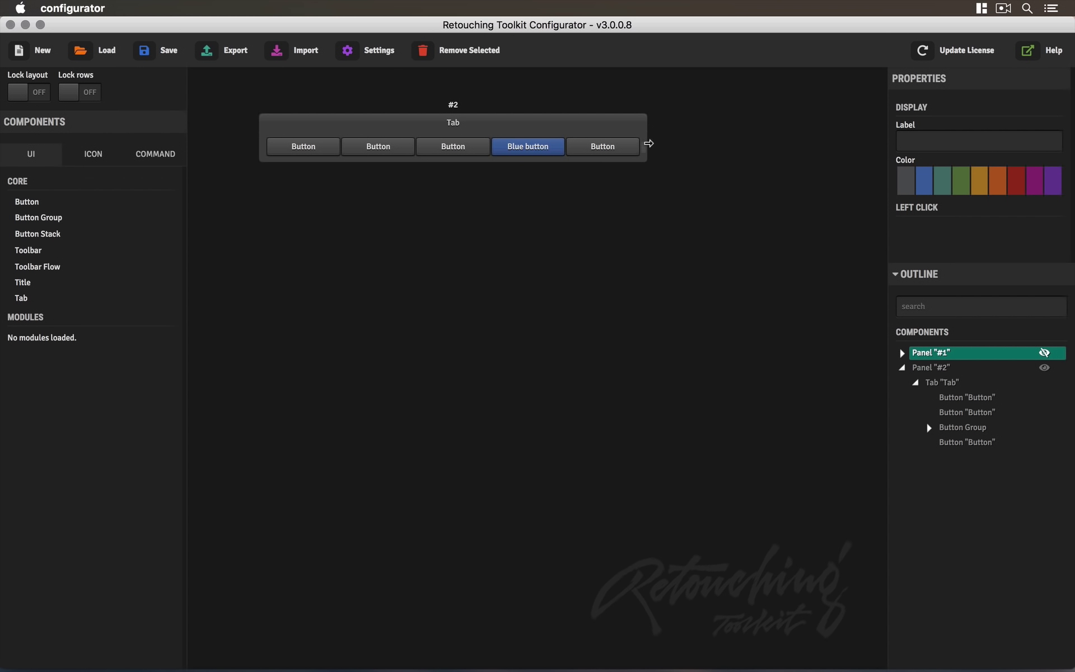
drag(648, 143, 626, 144)
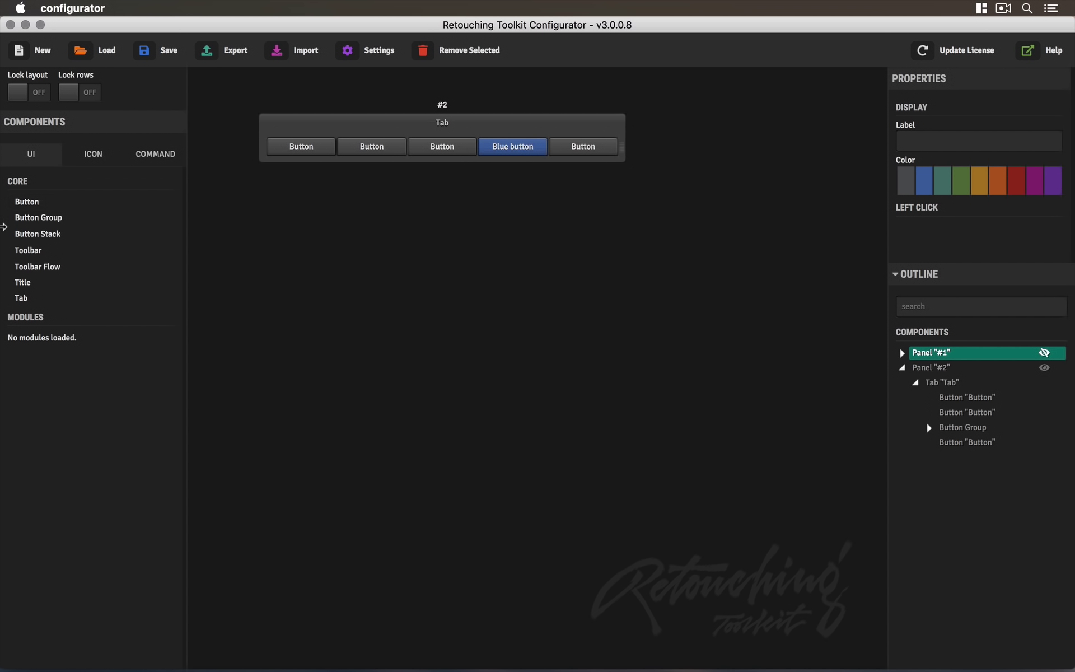
drag(571, 154, 527, 193)
drag(528, 151, 512, 210)
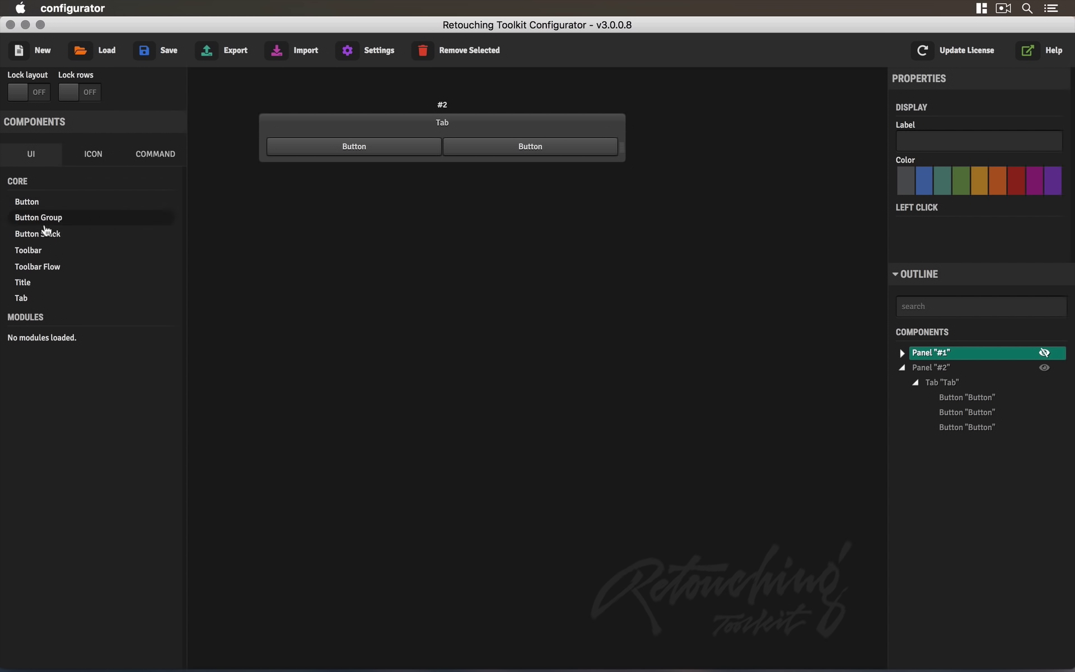
Insert a button stack with three buttons at the start of the button group and narrow the panel slightly
drag(24, 237, 306, 148)
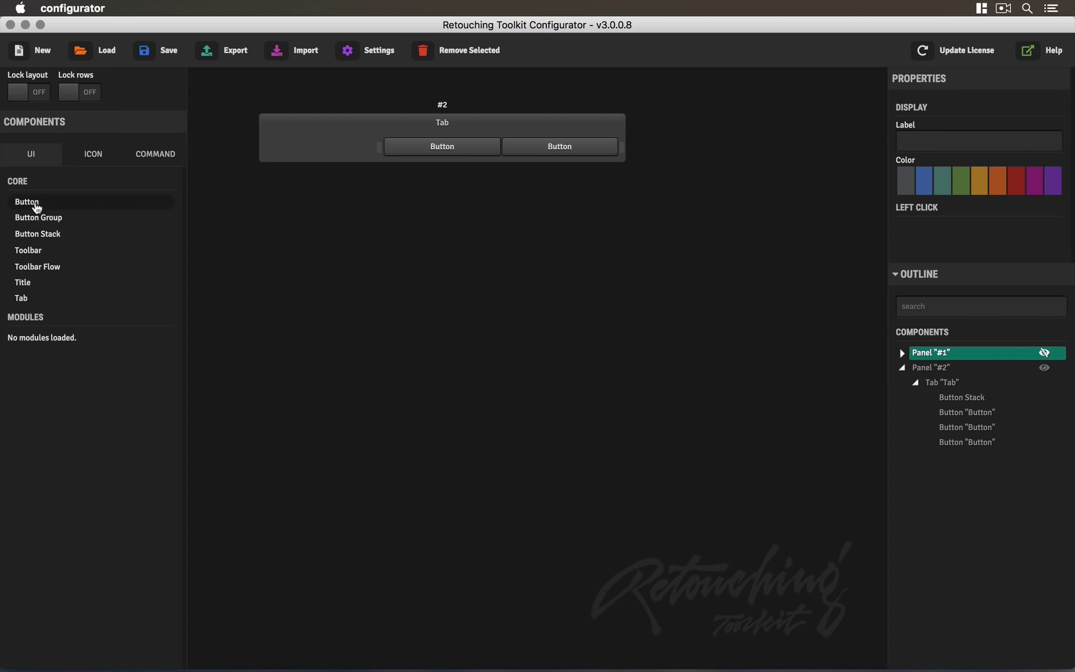
drag(33, 201, 293, 163)
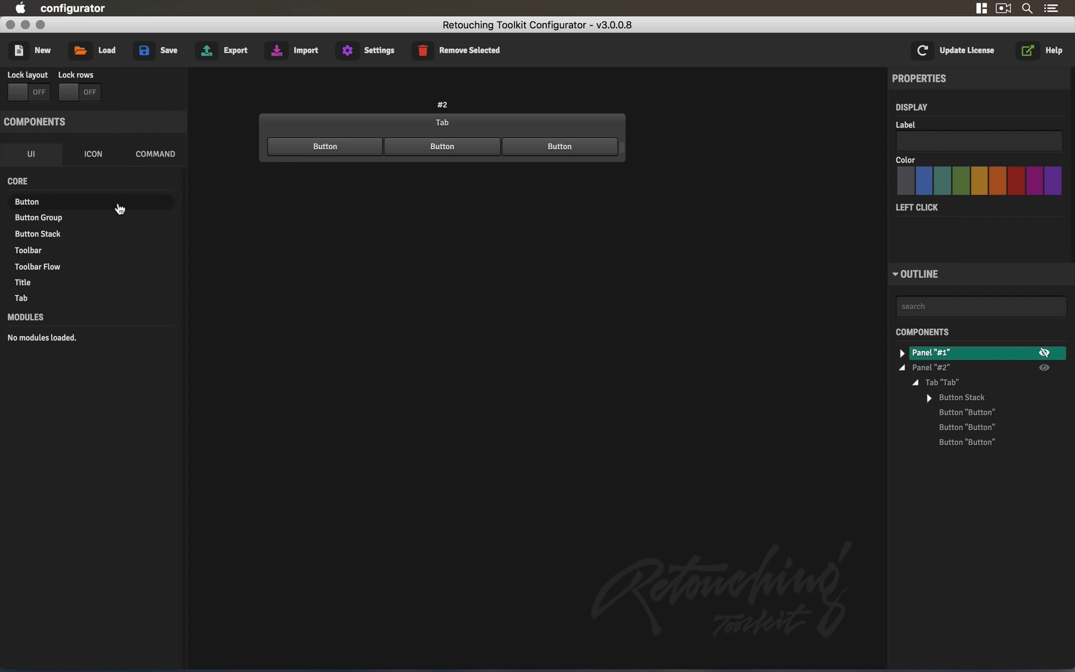
drag(118, 206, 319, 149)
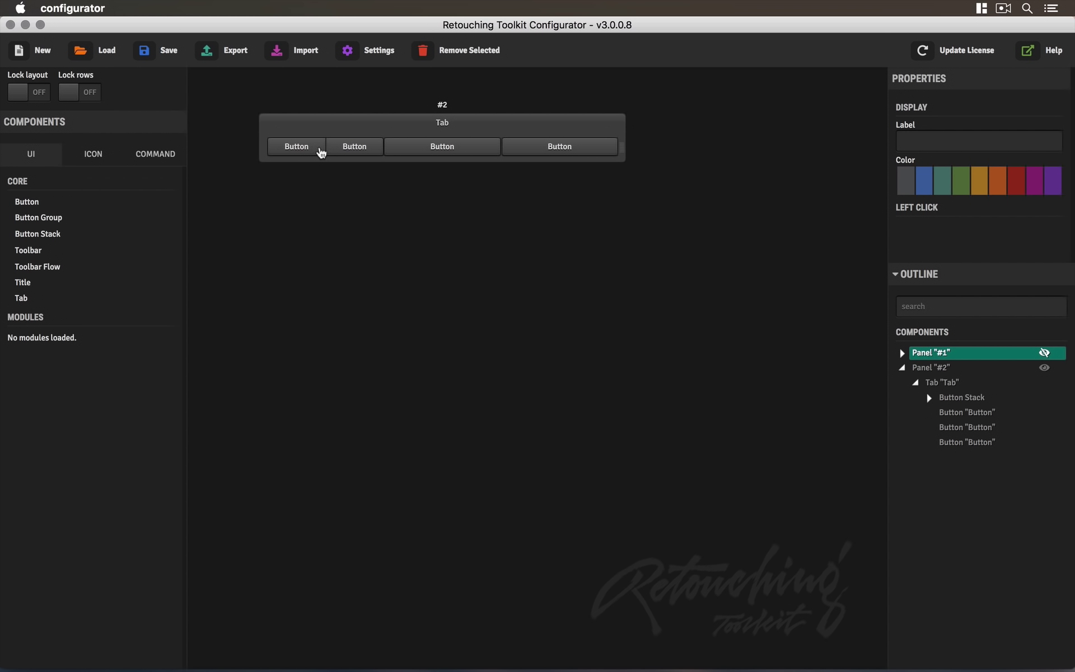
drag(120, 201, 324, 155)
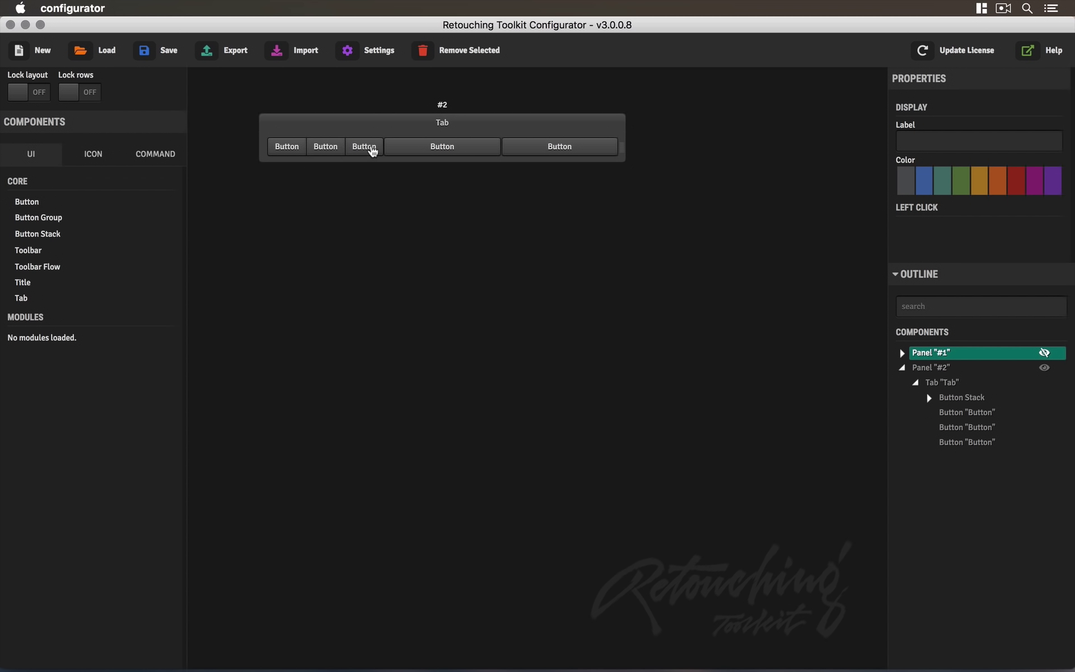
drag(626, 123, 582, 133)
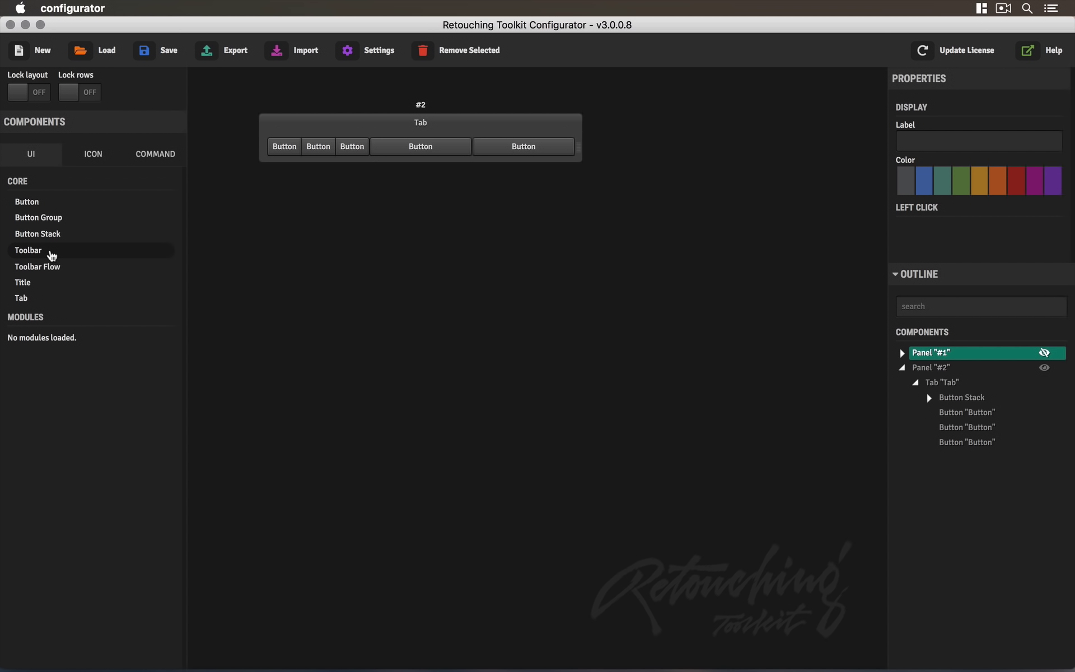
Add a toolbar below the button row with healing brush, eyedropper, mixer brush, magic wand, blur and smudge icons
drag(52, 255, 443, 169)
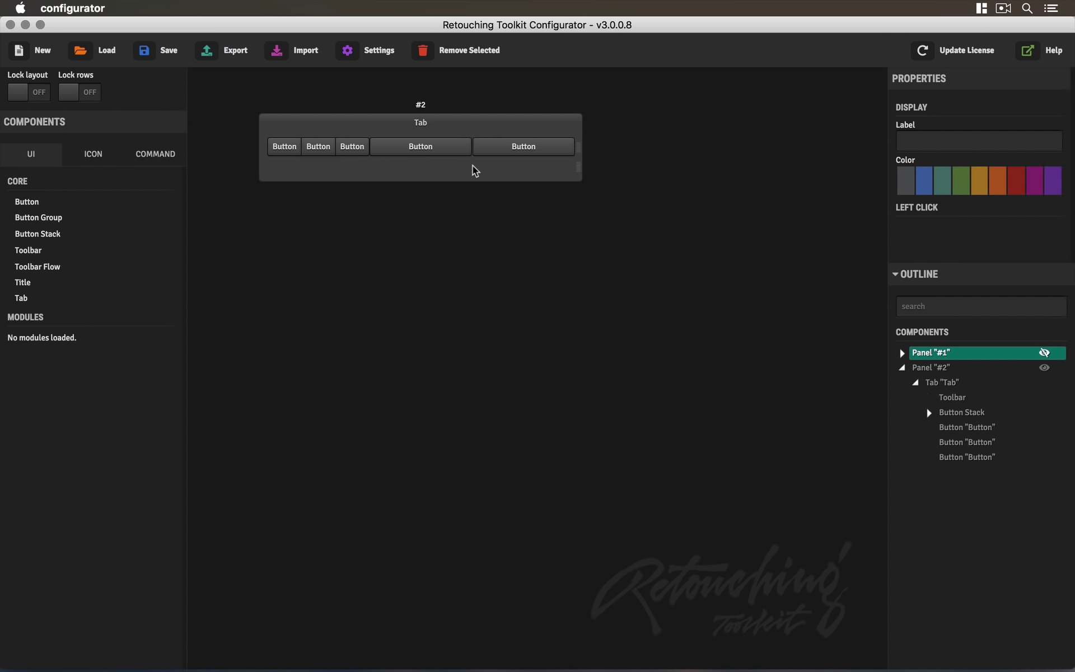
click(94, 155)
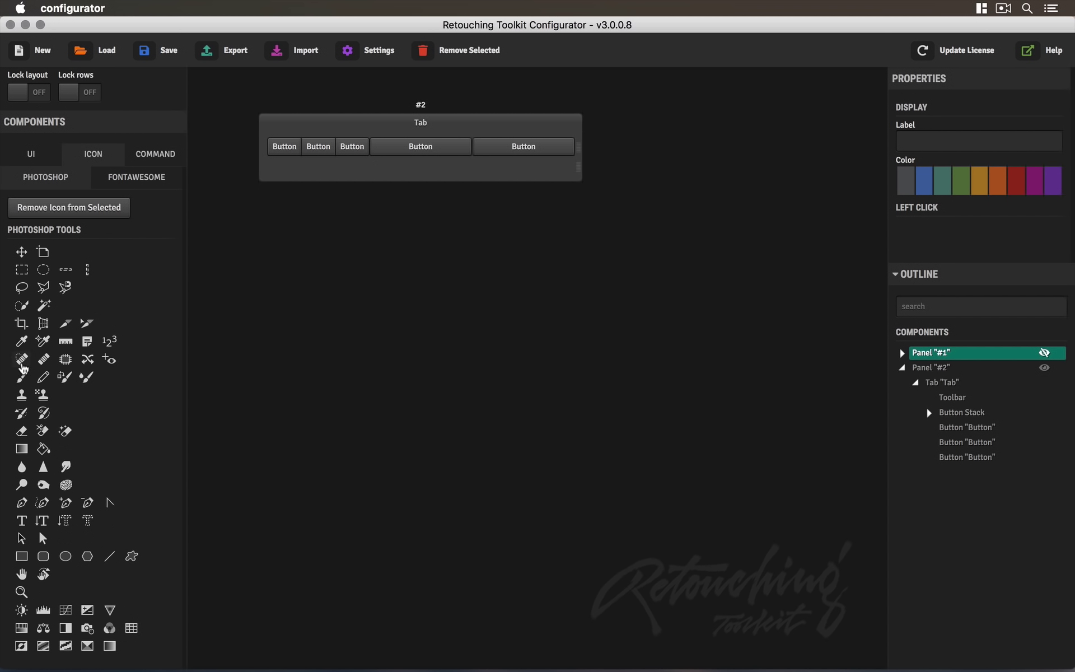
mouse_move(23, 365)
mouse_down()
mouse_move(290, 188)
mouse_move(402, 182)
mouse_up()
drag(22, 344, 407, 176)
drag(87, 377, 420, 170)
mouse_move(44, 305)
mouse_down()
mouse_move(410, 133)
mouse_move(373, 180)
mouse_up()
drag(22, 466, 425, 173)
mouse_move(66, 469)
mouse_down()
mouse_move(179, 332)
mouse_move(393, 168)
mouse_up()
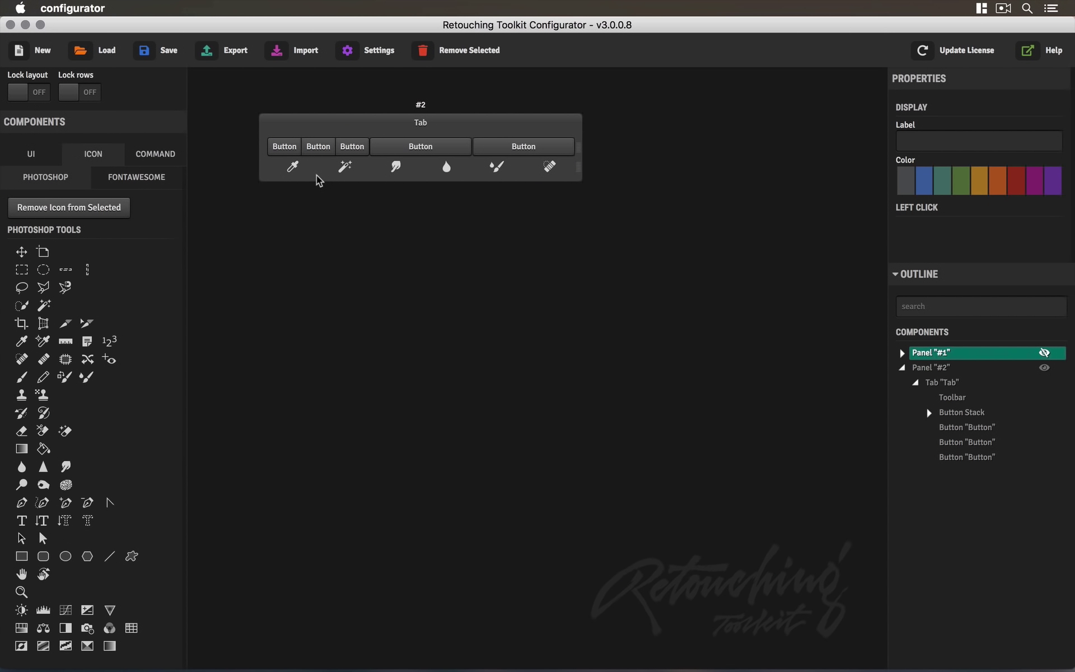
Remove all the buttons above the toolbar and rename the tab of panel #2 as "Toolbar"
drag(427, 148, 546, 139)
mouse_move(431, 149)
mouse_down()
mouse_move(710, 149)
mouse_move(465, 150)
mouse_move(581, 170)
mouse_move(580, 136)
mouse_move(683, 160)
mouse_move(448, 149)
mouse_move(421, 130)
mouse_up()
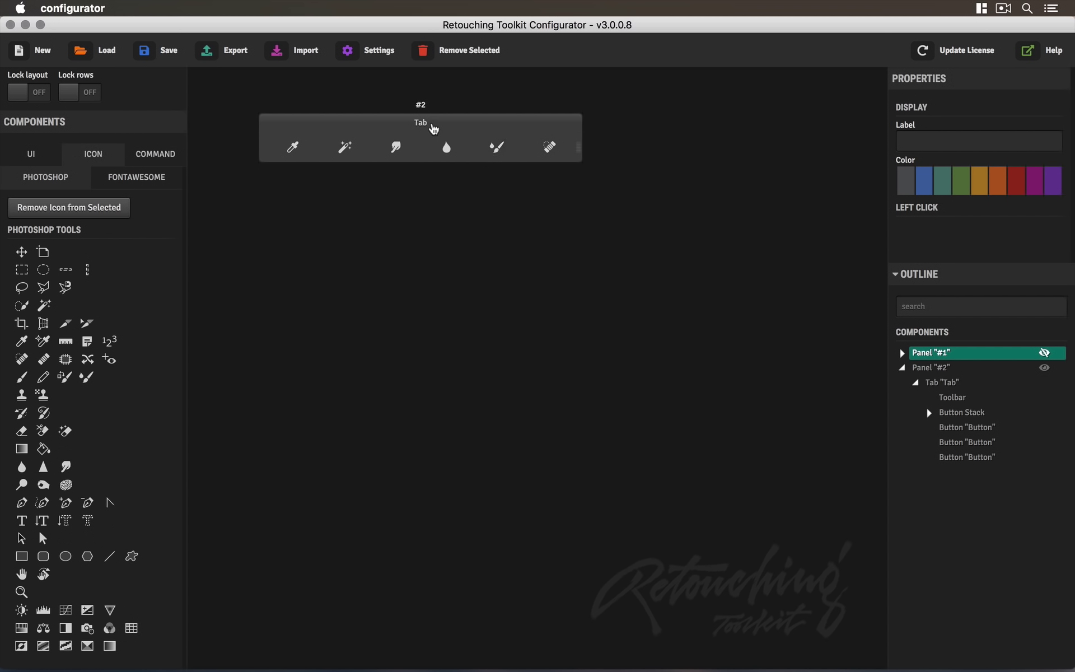
click(421, 124)
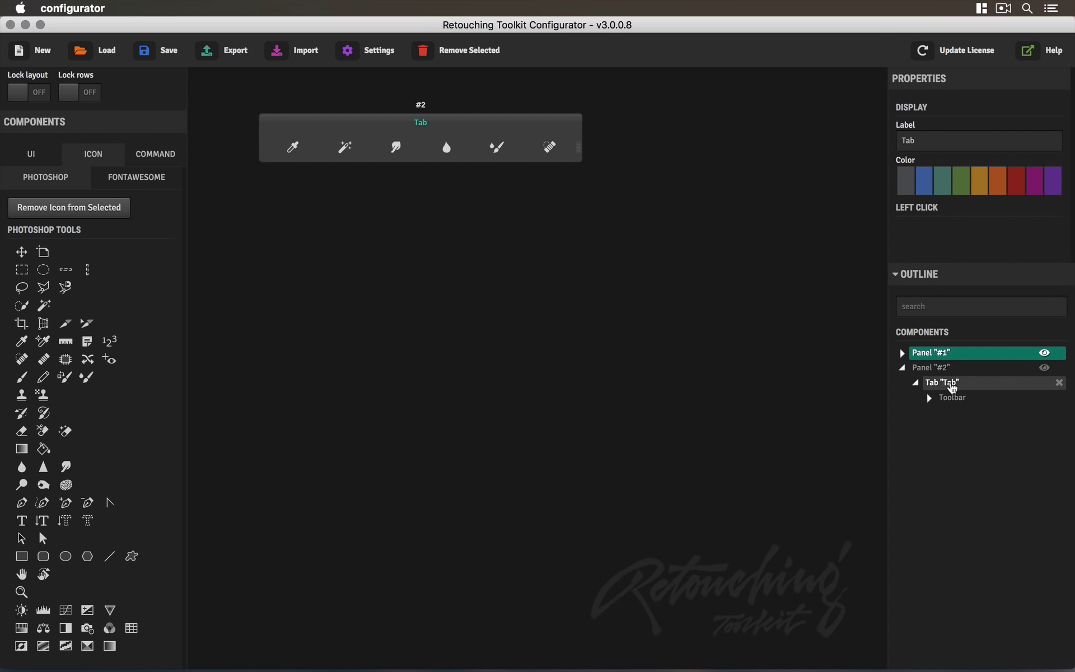
click(949, 383)
double_click(901, 141)
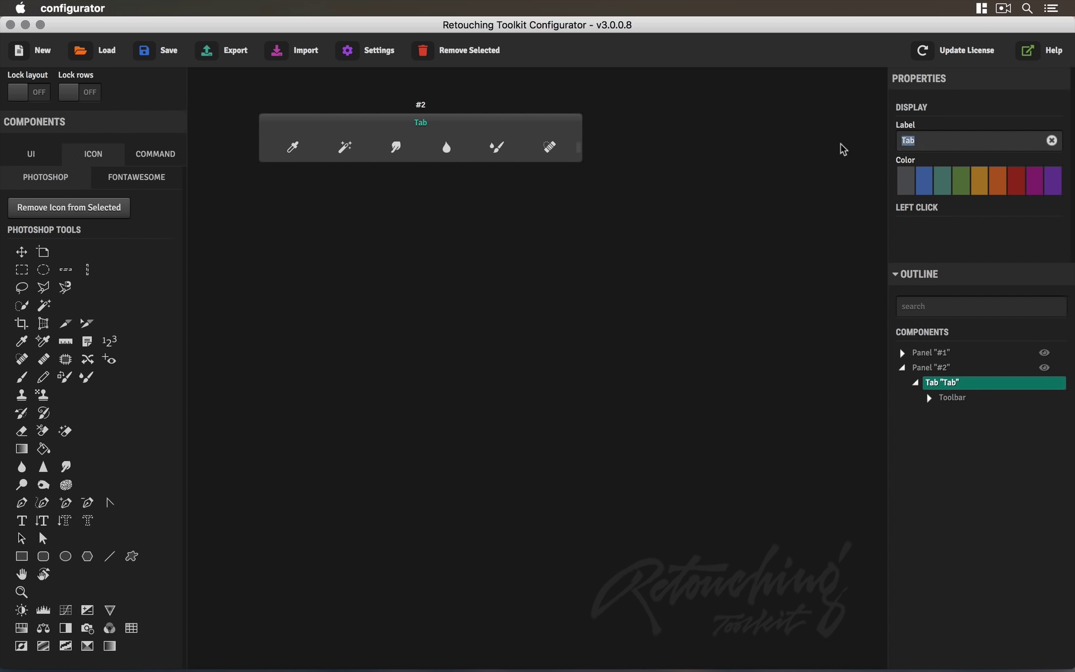
text(Toolbar)
Add a Toolbar Flow below the toolbar with one crop and two magic wand icons, and narrow the panel
click(29, 159)
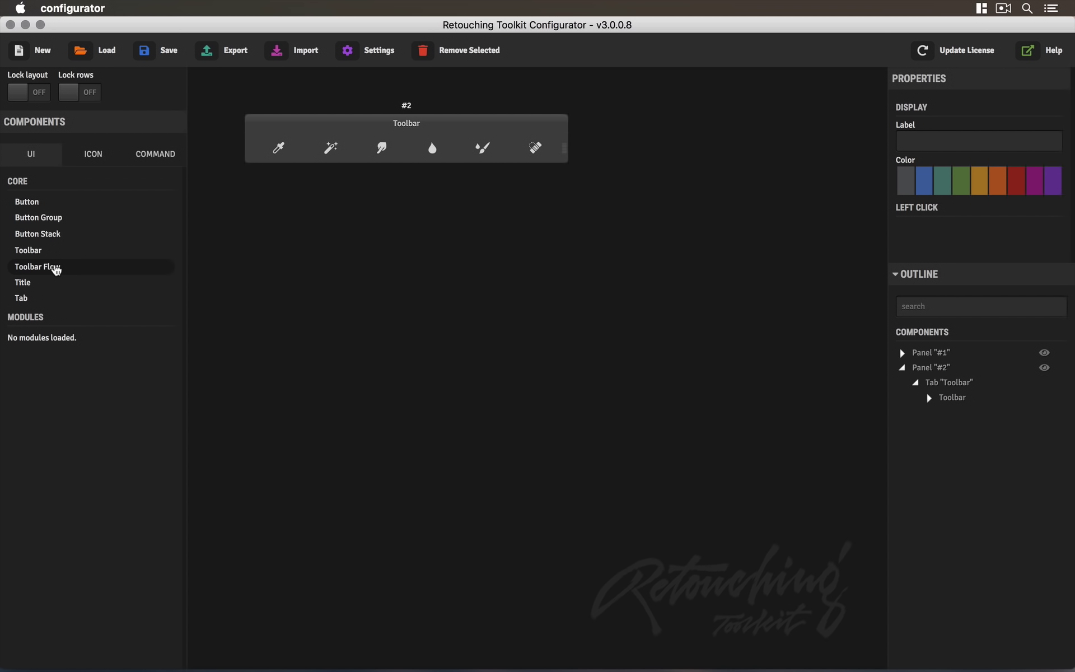
drag(57, 269, 422, 168)
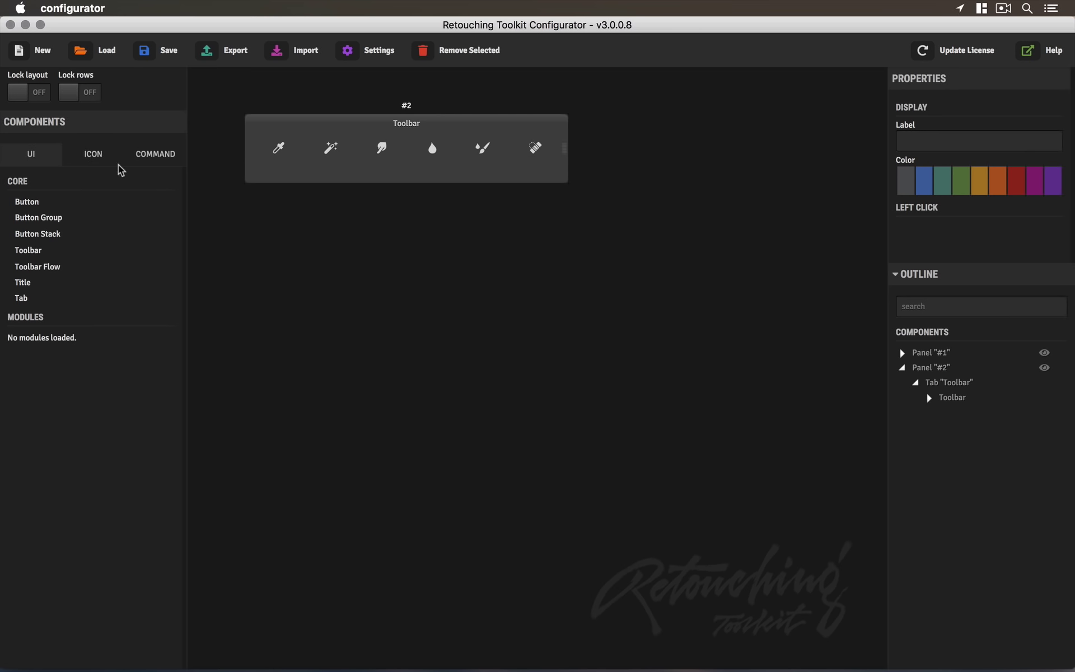
click(93, 157)
drag(21, 322, 290, 171)
drag(46, 307, 273, 180)
drag(43, 306, 311, 175)
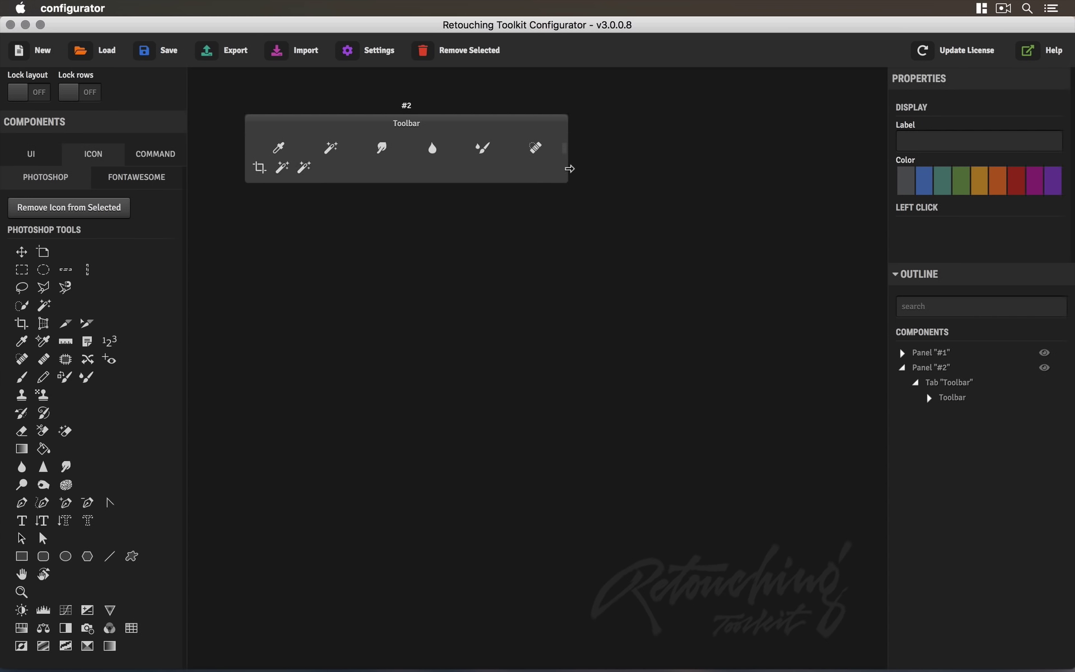
mouse_move(569, 168)
mouse_down()
mouse_move(336, 170)
mouse_move(446, 173)
mouse_move(459, 291)
mouse_up()
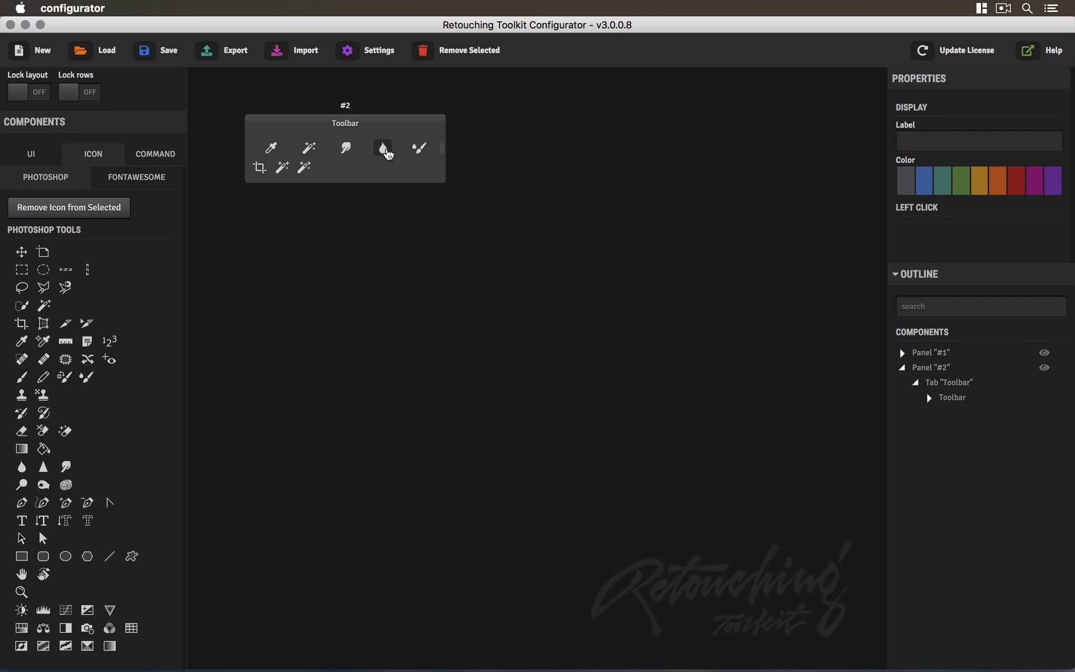
Remove the blur, smudge, mixer brush, magic wand and eyedropper icons from the upper toolbar
drag(384, 149, 390, 348)
drag(369, 148, 406, 391)
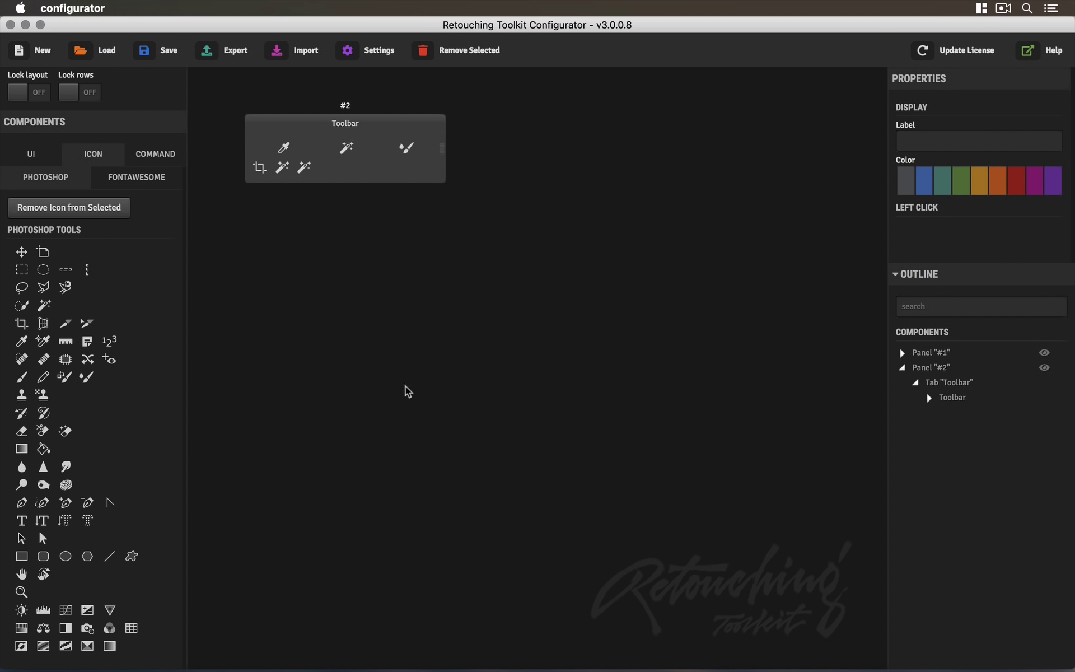
click(409, 156)
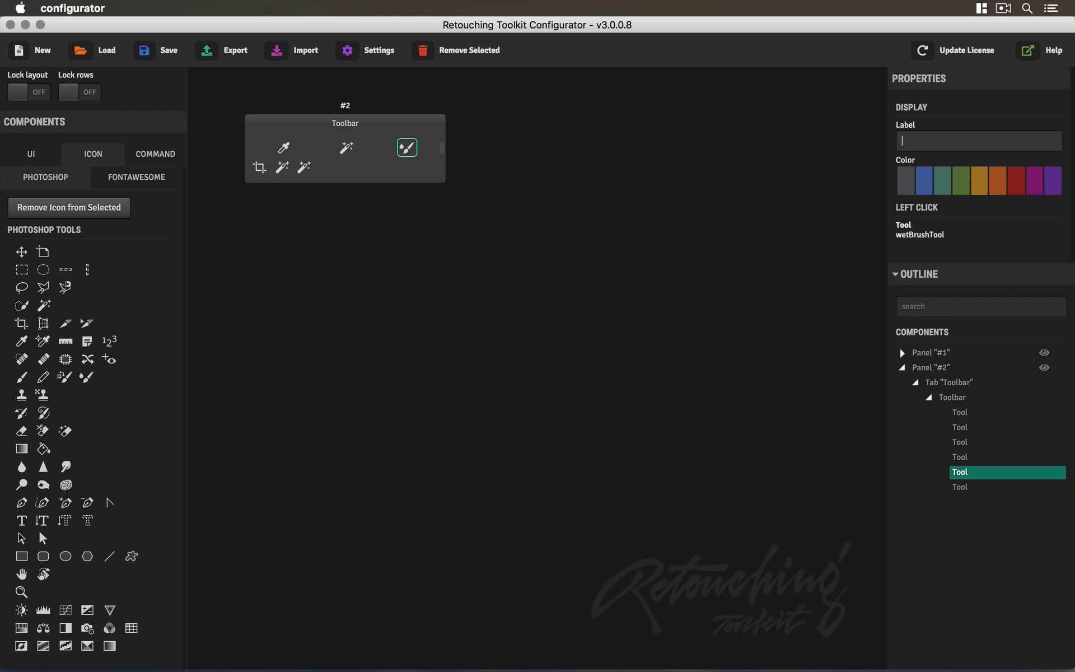
click(452, 53)
click(346, 147)
click(489, 54)
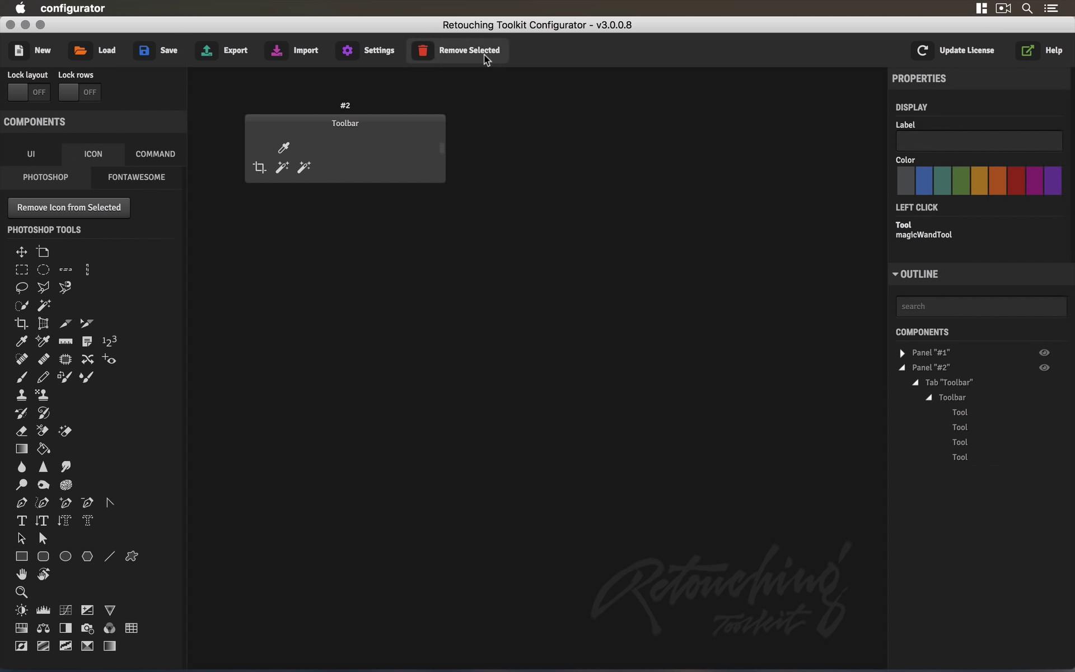
click(284, 147)
click(442, 53)
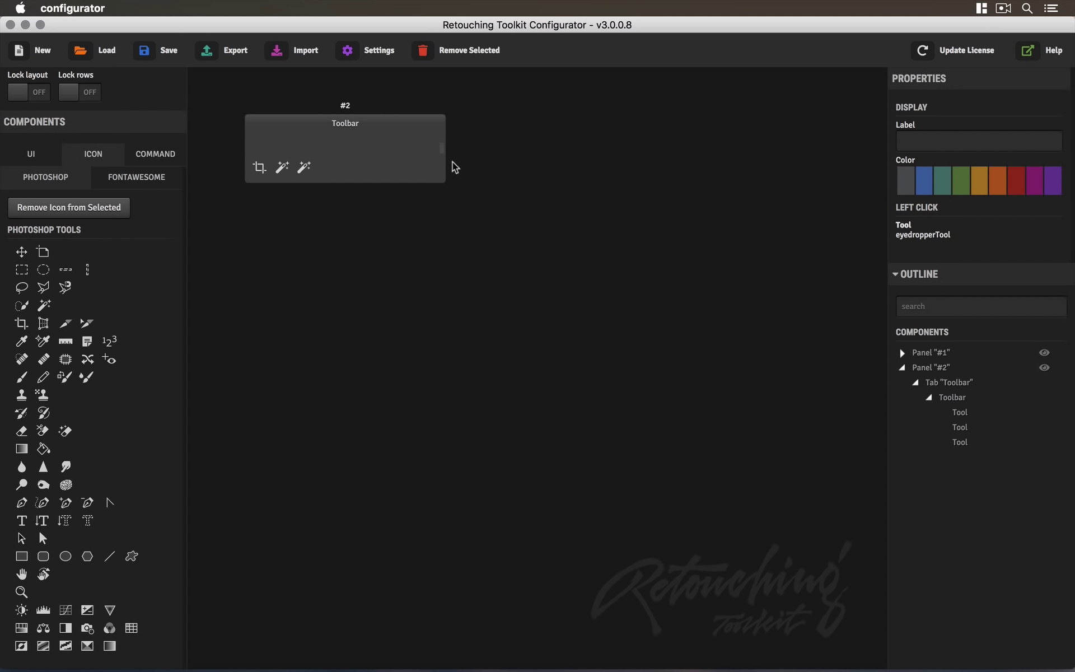
Narrow panel #2 and insert a content-aware move icon between the crop and magic wand icons
drag(448, 162, 386, 163)
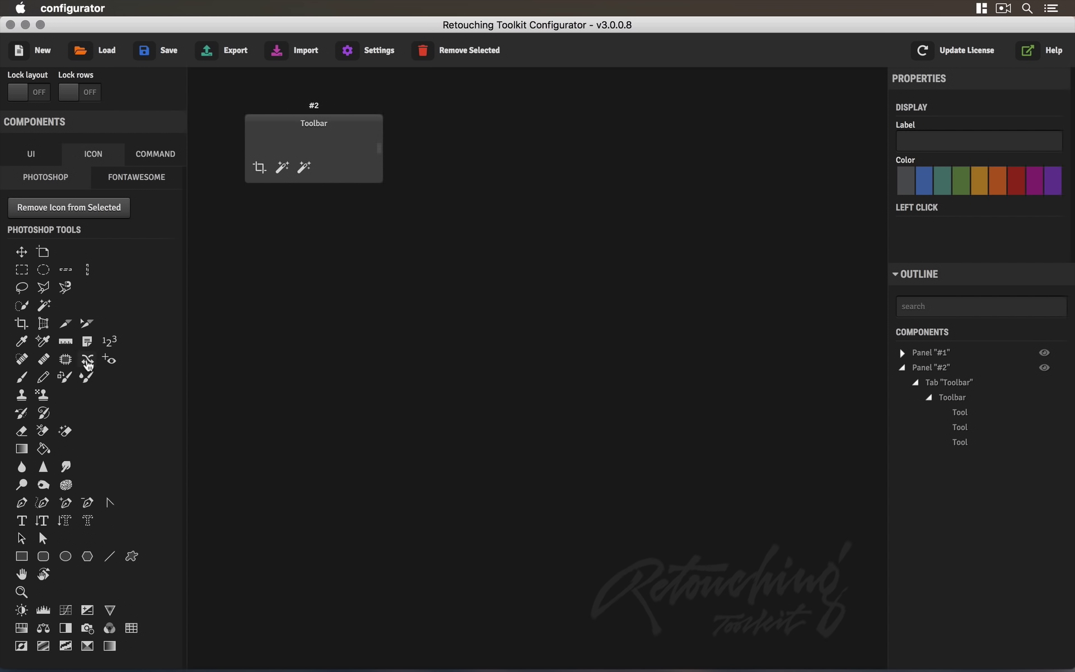
drag(89, 364, 282, 178)
click(49, 159)
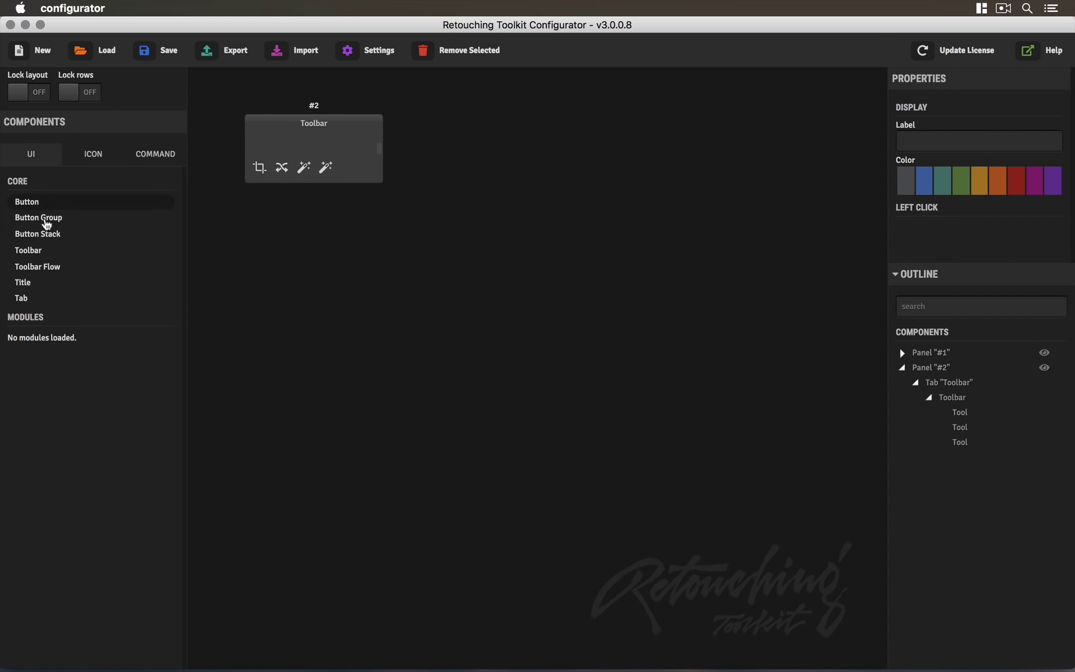
Add Toolbar Flow components at the lower edge of the tool icons in panel #2 and adjust the panel's width
drag(46, 269, 282, 188)
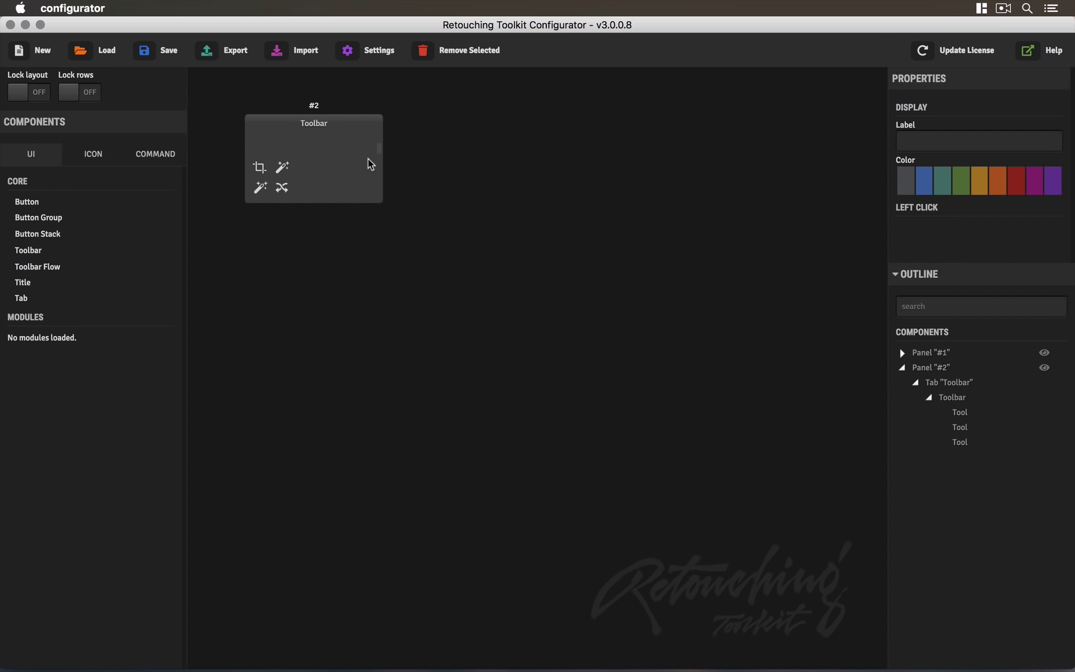
drag(382, 160, 296, 165)
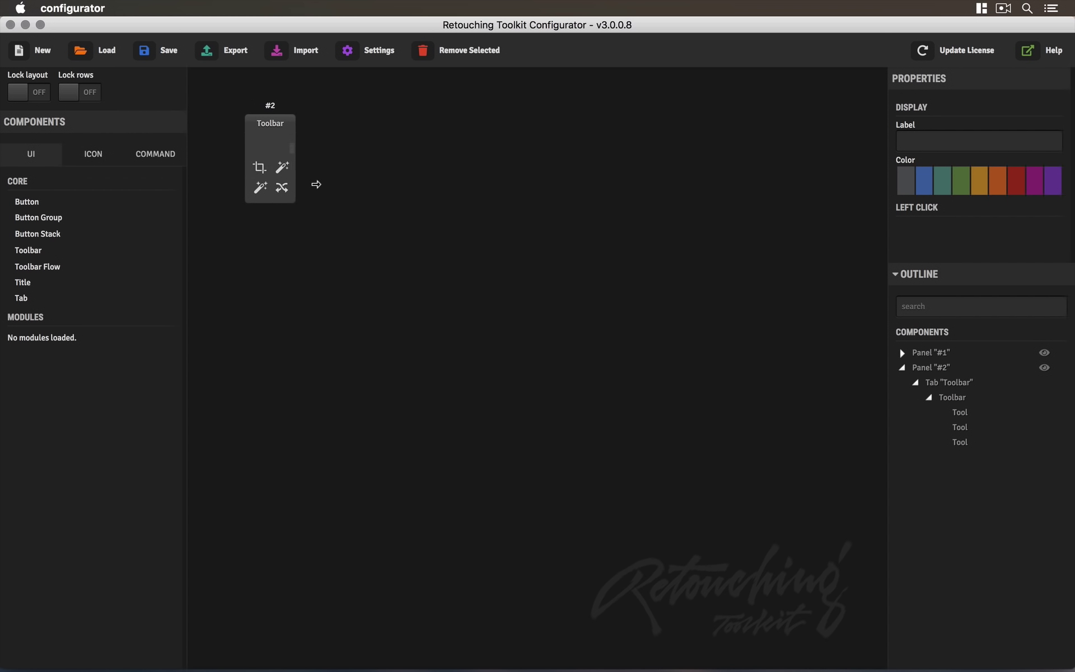
mouse_move(316, 184)
mouse_down()
mouse_move(447, 177)
mouse_move(321, 172)
mouse_up()
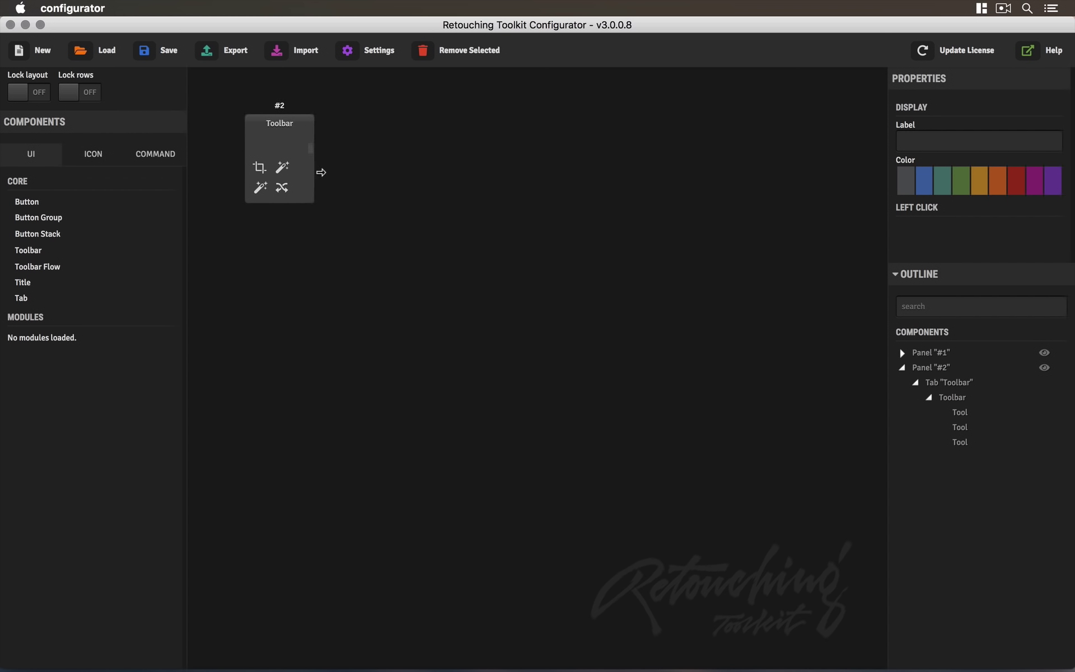
drag(65, 266, 280, 200)
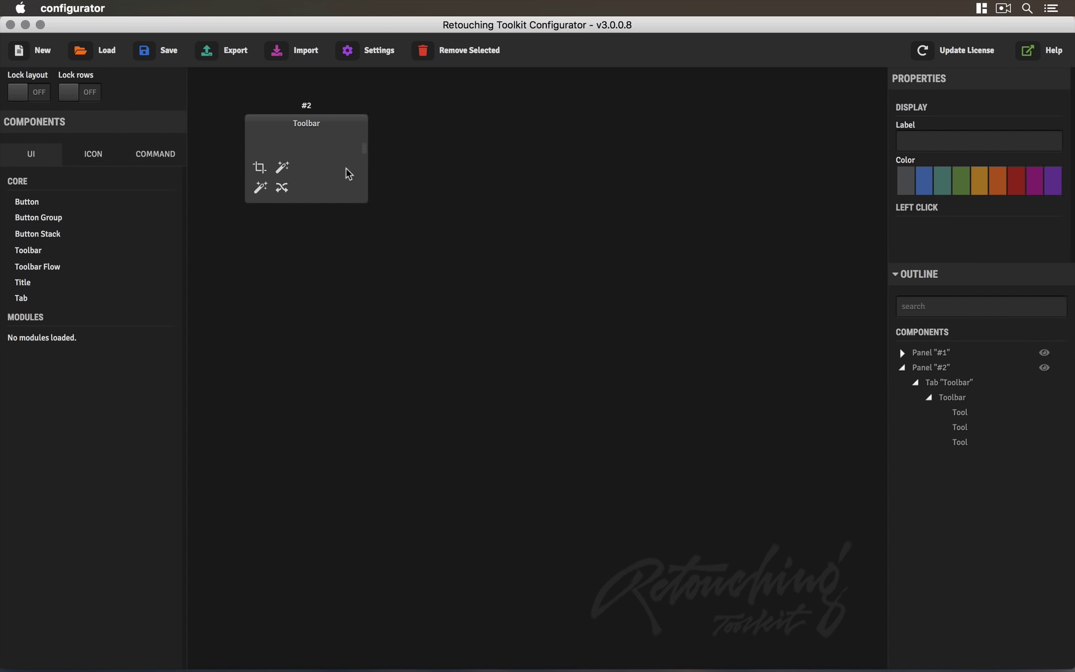
Add artboard and single column marquee tool icons beside the existing icons in panel #2, and narrow the panel
click(91, 157)
drag(43, 252, 302, 187)
drag(87, 269, 304, 167)
drag(372, 197, 336, 190)
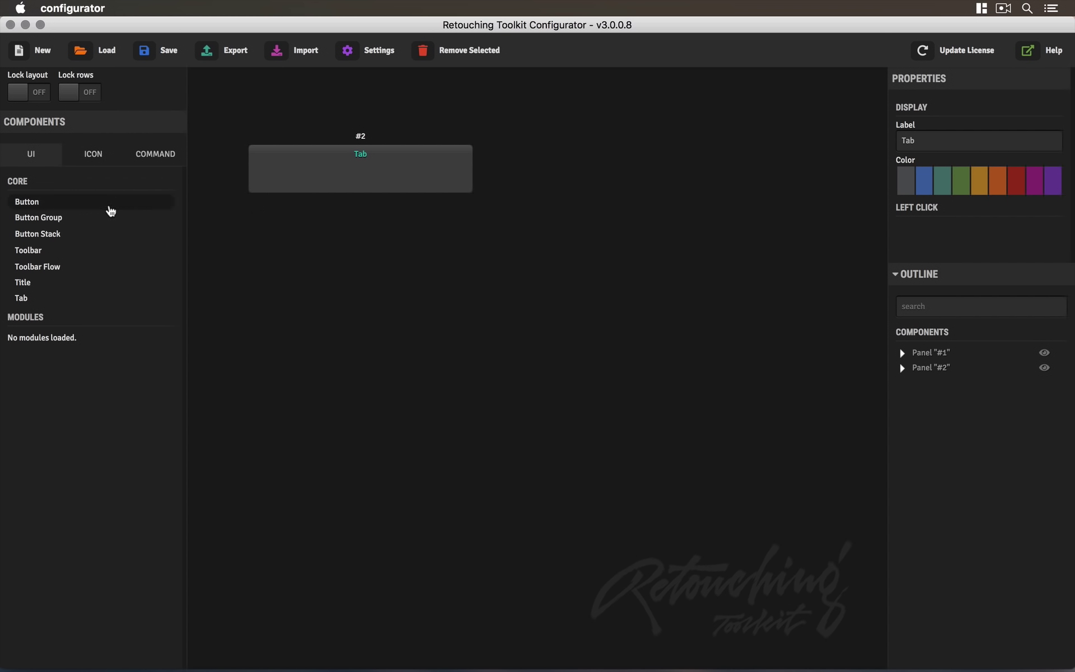
Add a full-width button to the empty tab of panel #2, with a row of two buttons below it
drag(112, 207, 355, 176)
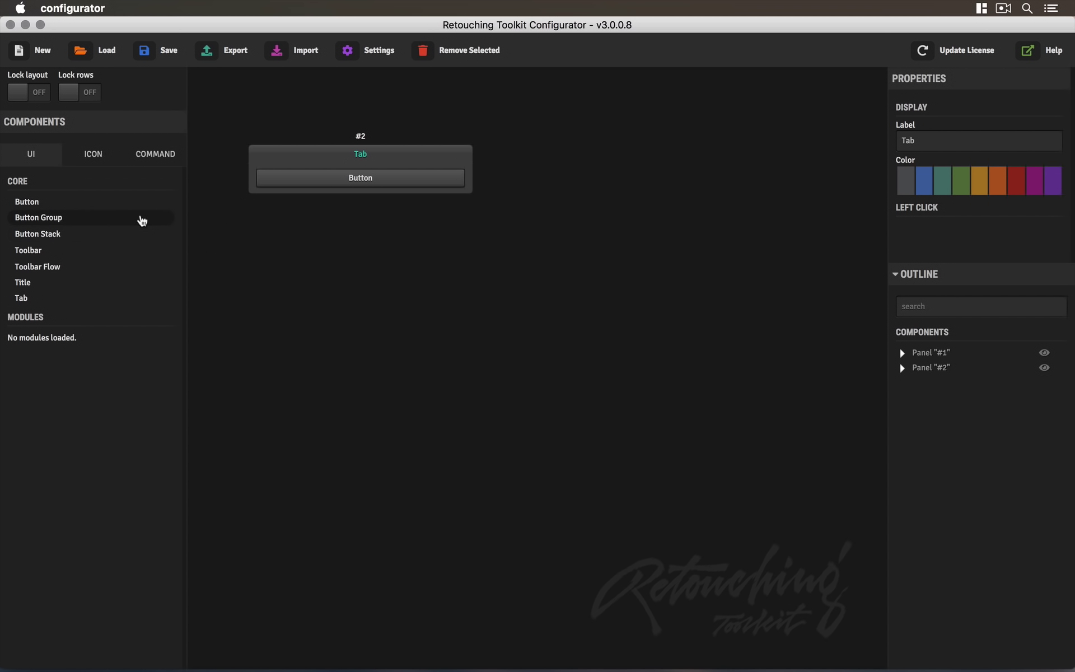
drag(142, 220, 353, 194)
drag(63, 226, 364, 199)
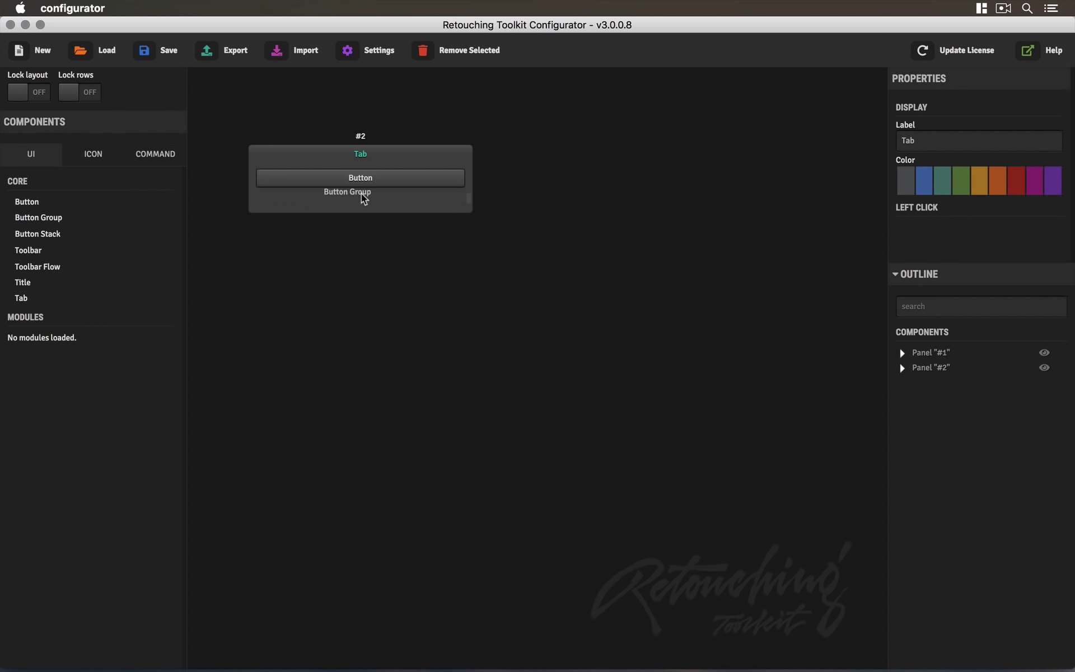
drag(86, 202, 307, 202)
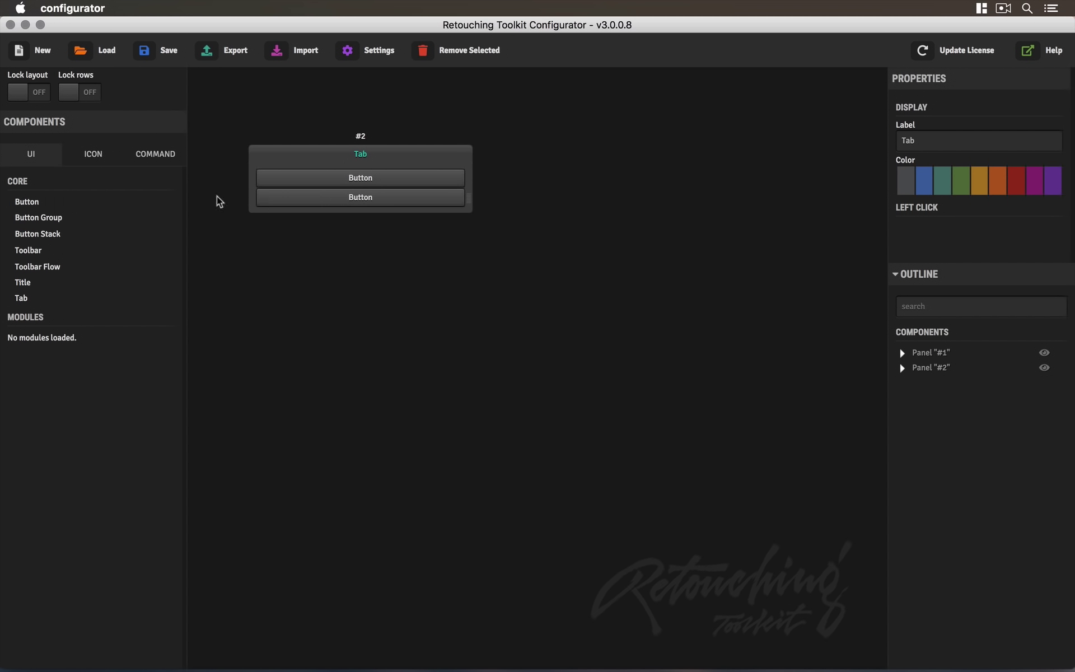
drag(119, 201, 285, 198)
Label the full-width button "Dodge and burn" and the two buttons below it "Export" and "Save"
click(372, 181)
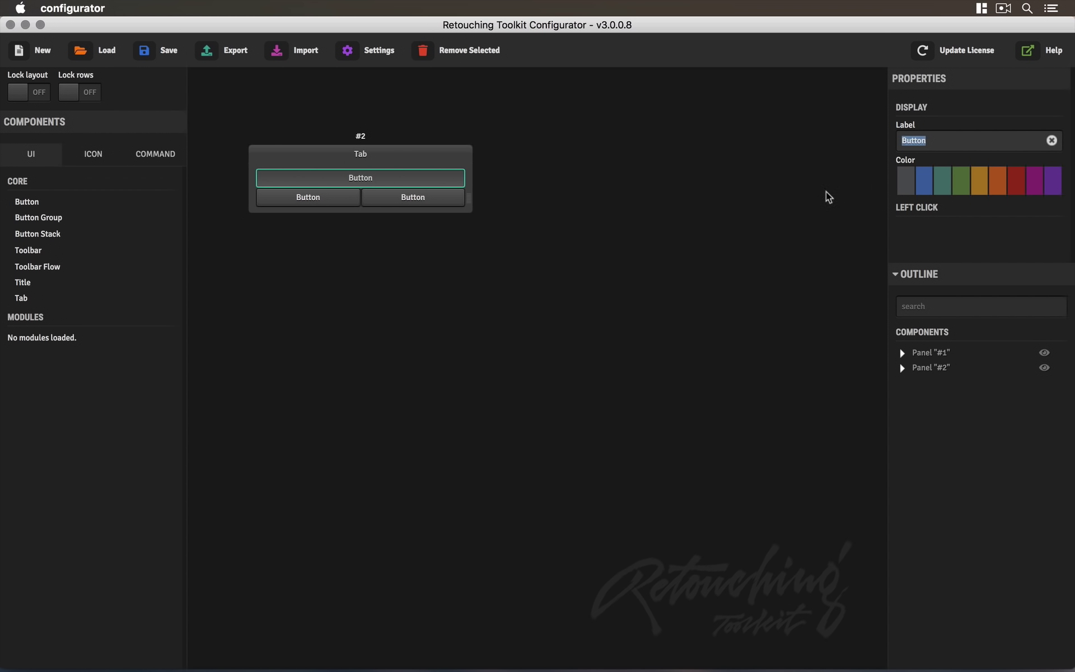
text(Dodge and burn)
key(Return)
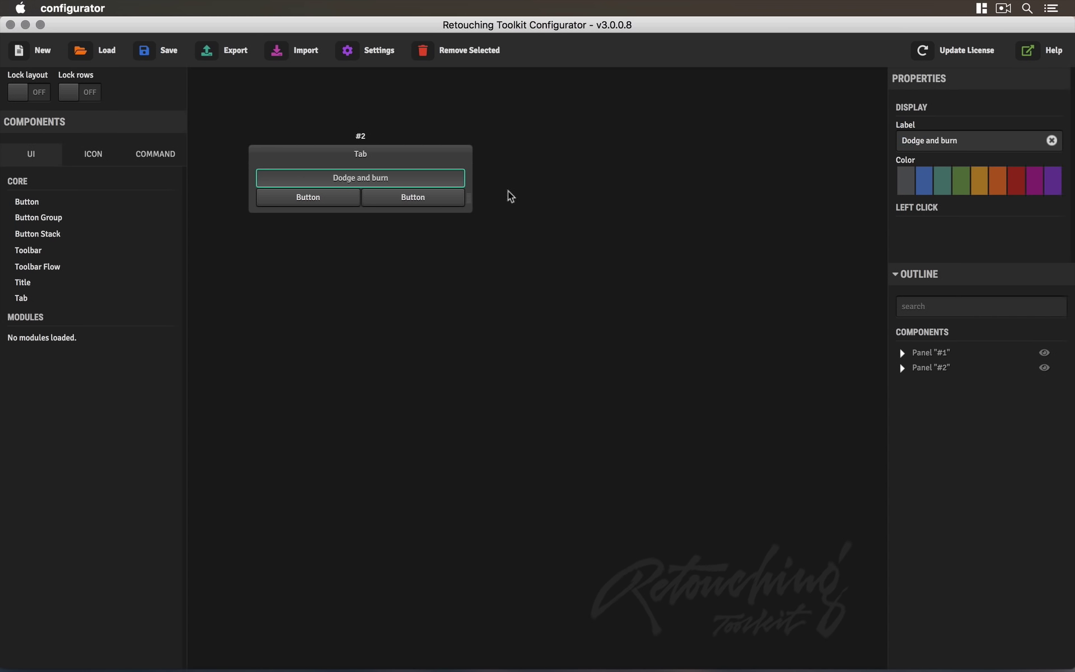
click(336, 201)
text(Export)
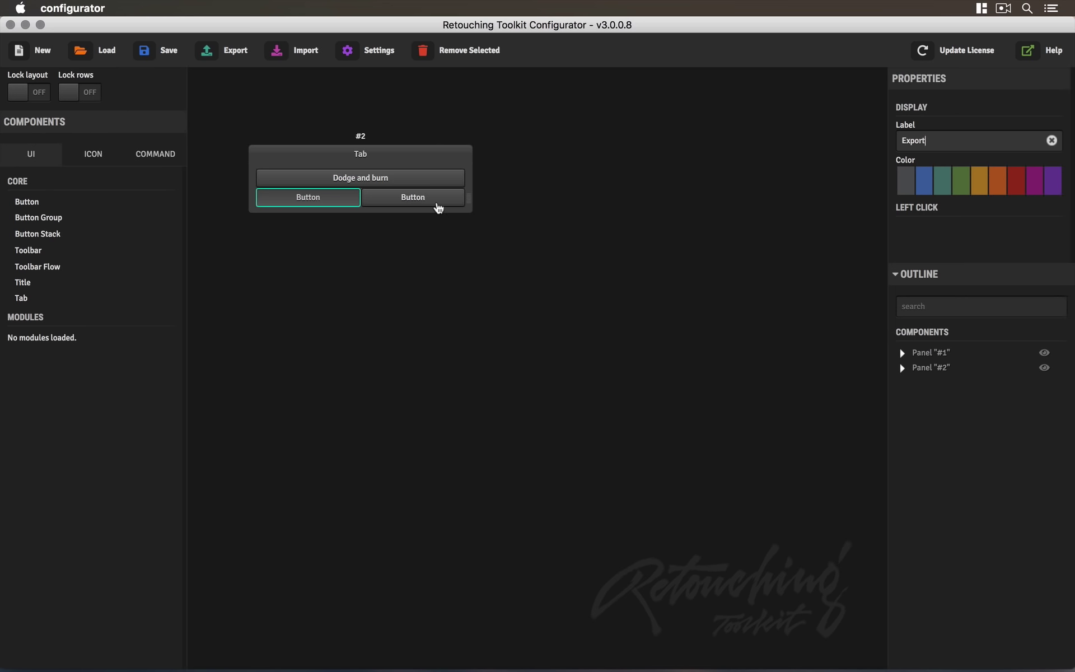
click(438, 206)
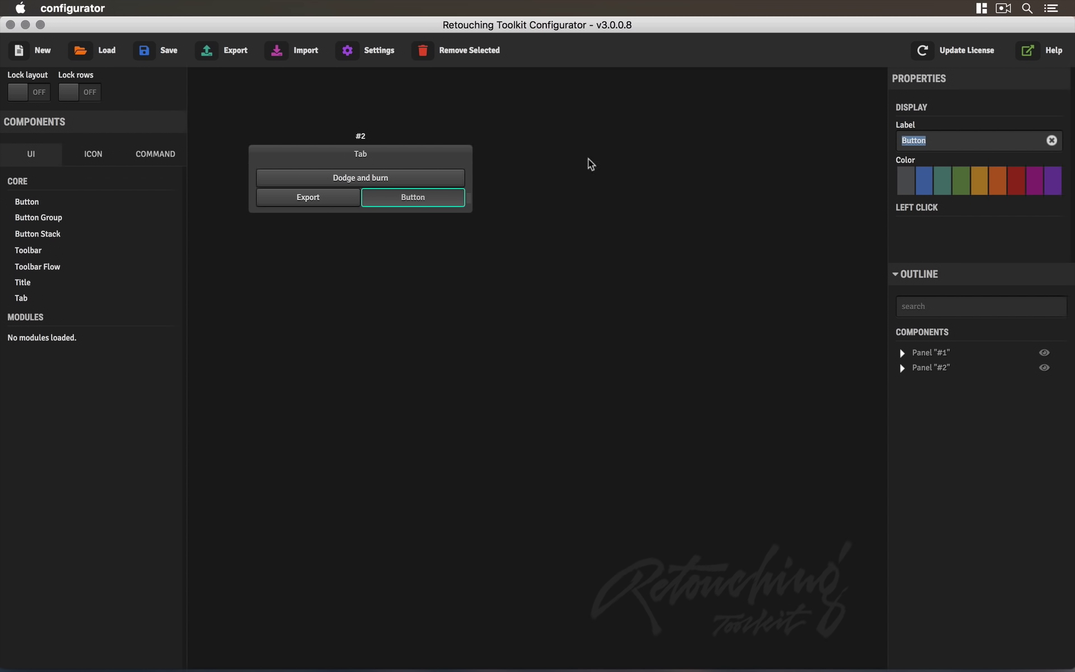
text(Save)
Insert a title above the Export and Save buttons and label it "Export options"
mouse_move(22, 282)
mouse_down()
mouse_move(290, 191)
mouse_move(353, 197)
mouse_up()
drag(914, 142, 880, 144)
text(Export options)
key(Return)
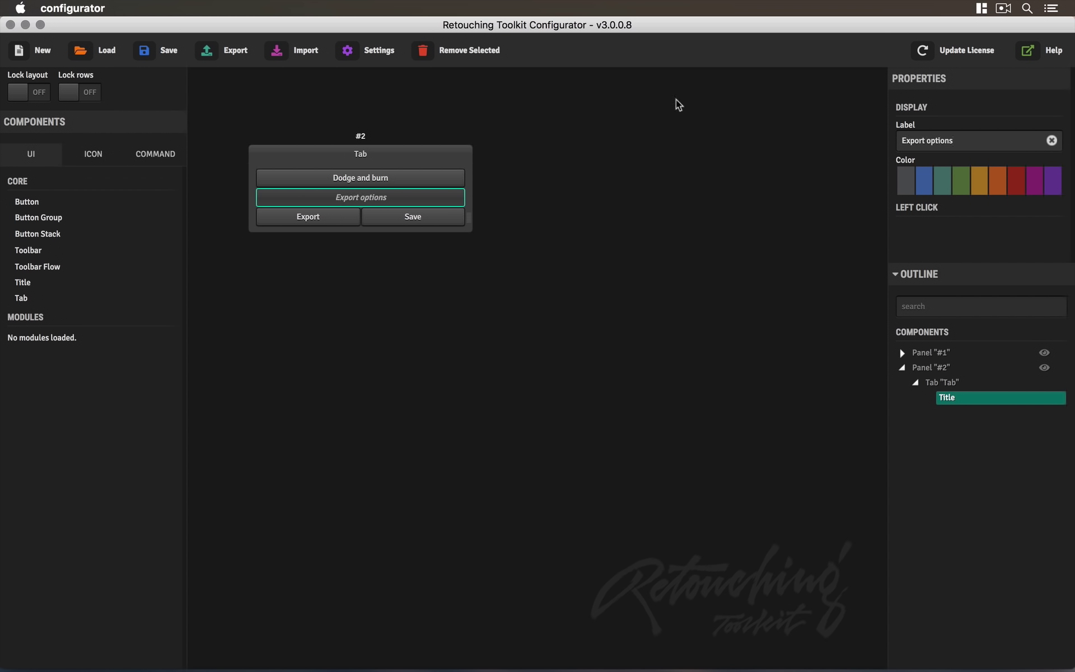
Insert a title above the Dodge and burn button and label it "Retouching"
drag(55, 287, 355, 168)
double_click(928, 140)
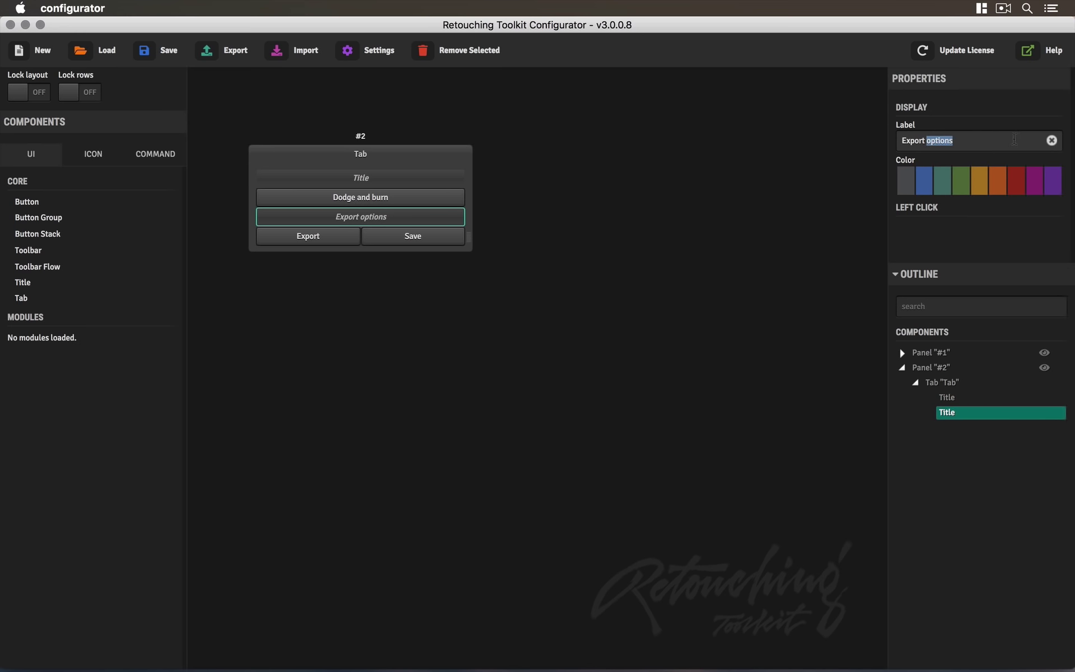
click(377, 181)
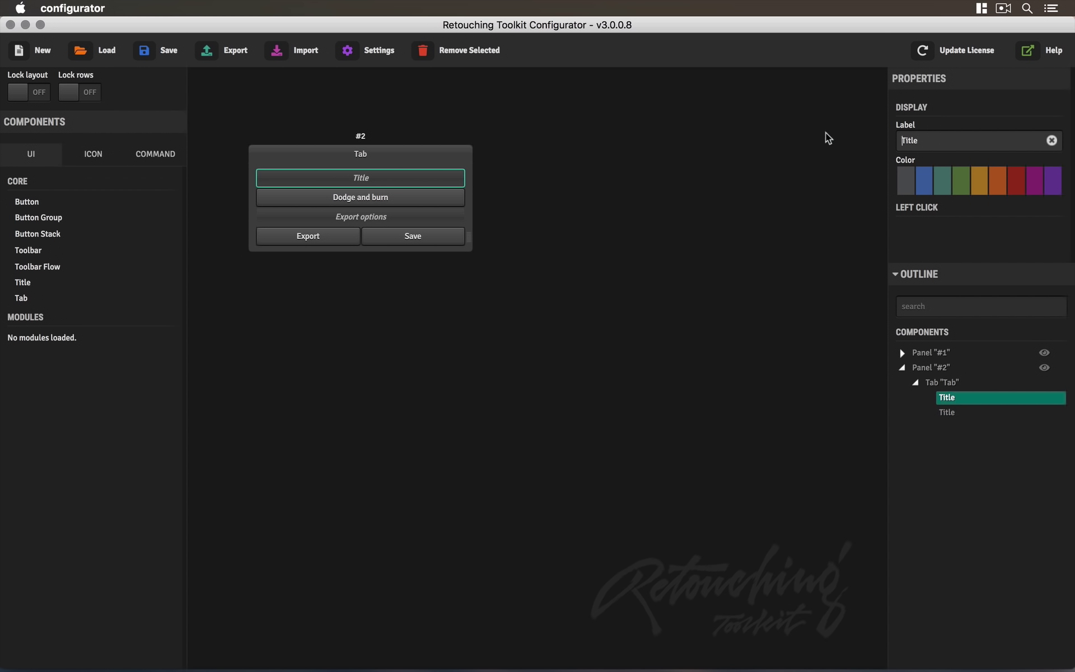
text(Retouching)
Add a button below Dodge and burn and color both of these buttons teal
drag(98, 203, 324, 219)
click(365, 201)
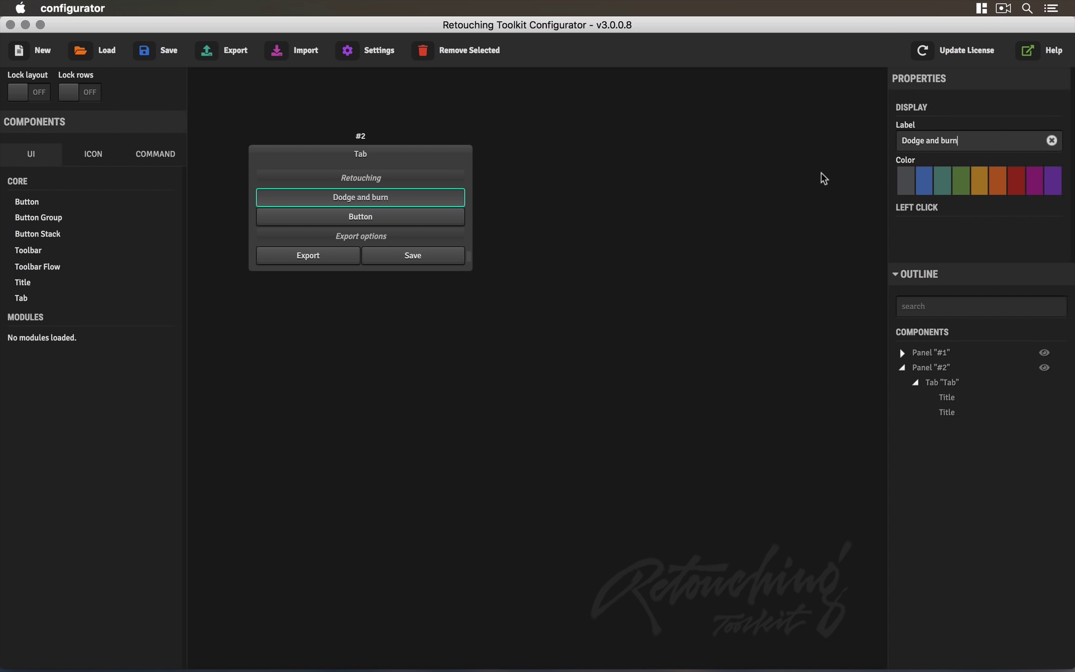
click(943, 189)
click(442, 216)
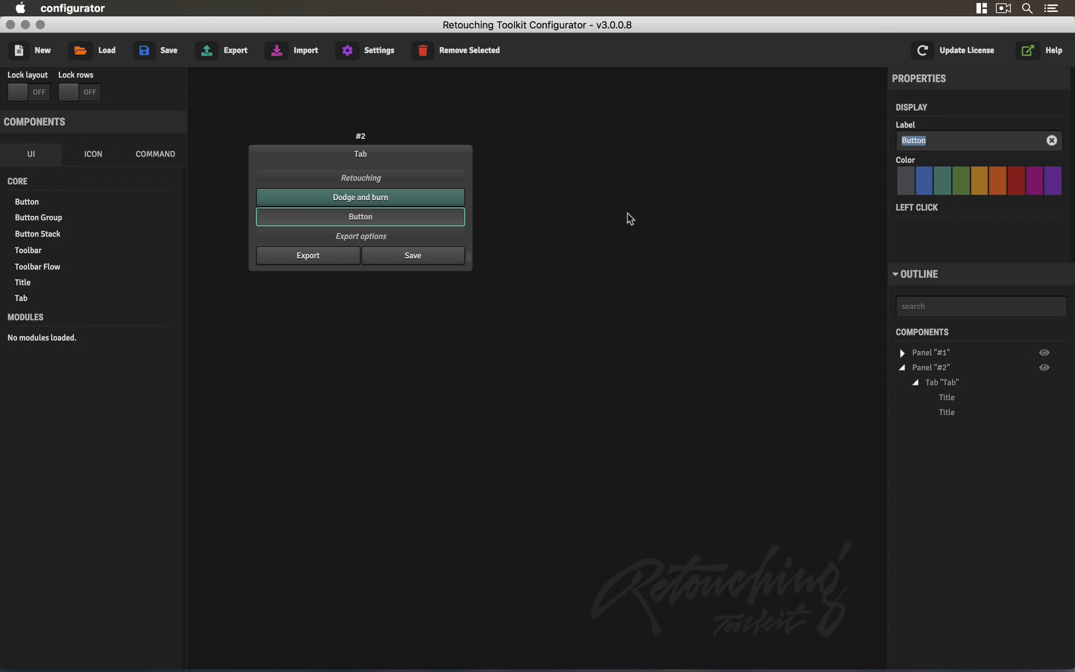
click(937, 189)
Try teal on the Export button, and color the Save and Export buttons green
click(321, 256)
click(1007, 144)
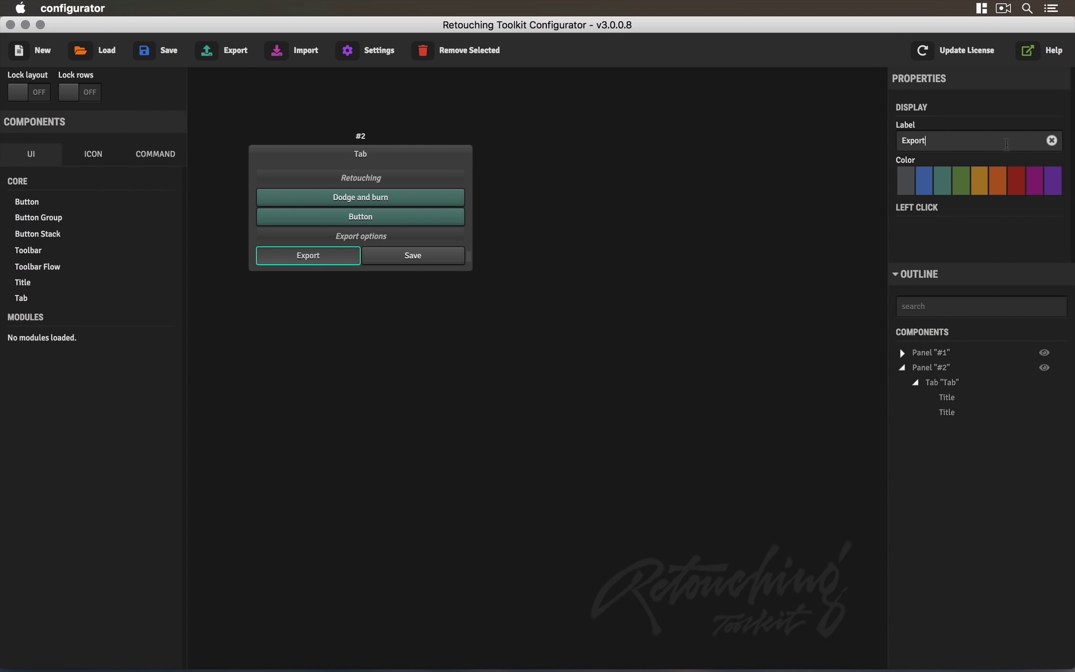
click(943, 187)
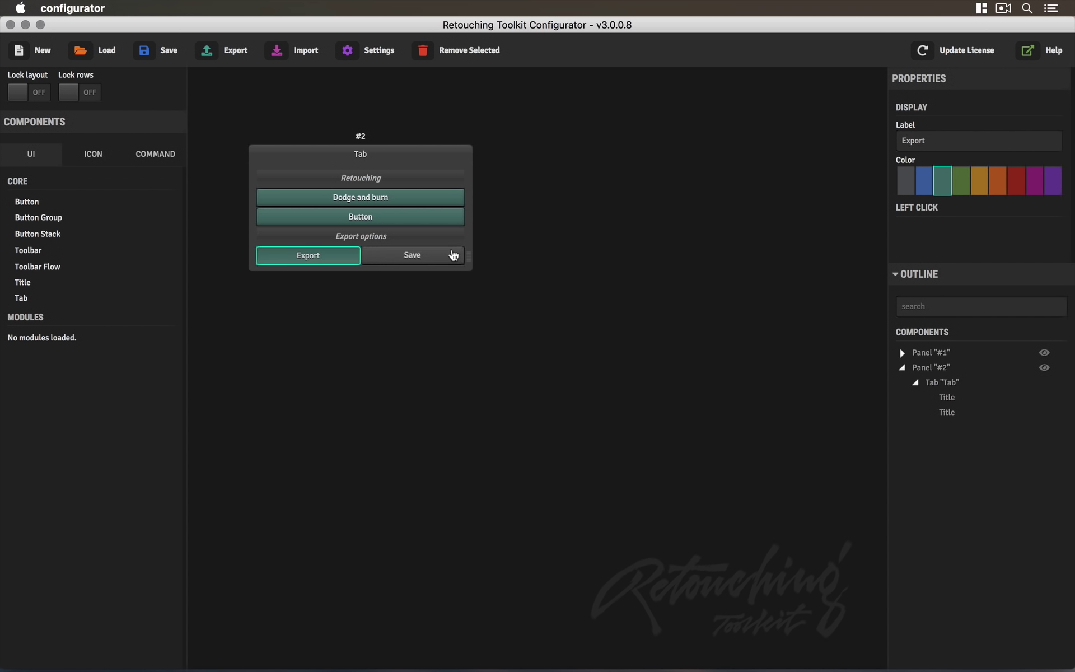
click(453, 256)
click(961, 178)
click(359, 261)
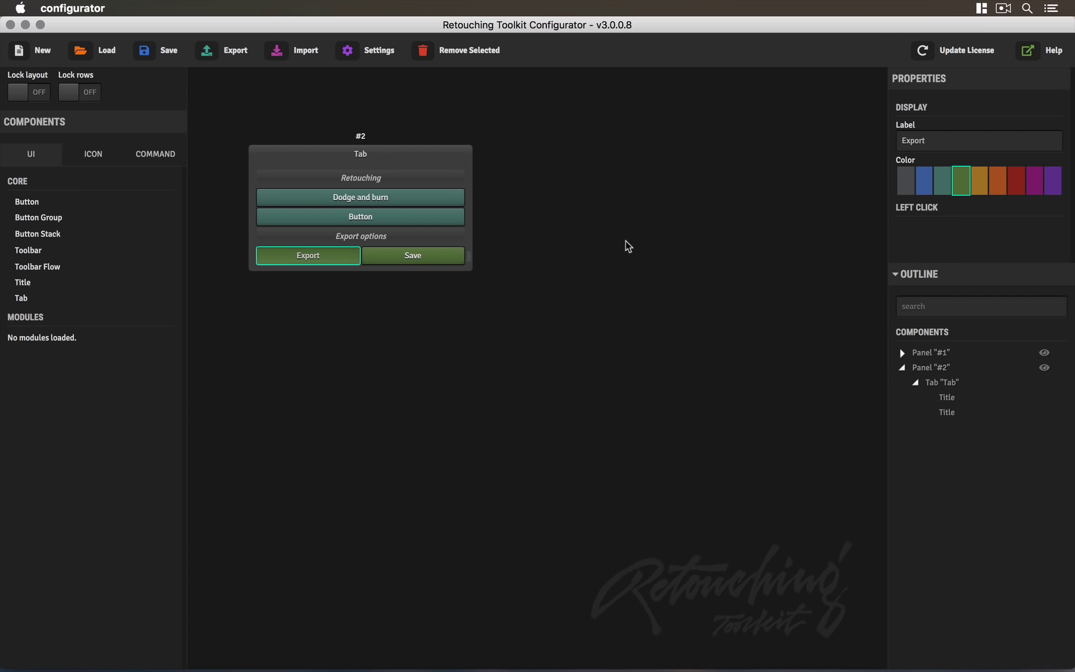
Add a second tab to panel #2 and switch between its two tabs, ending on the first
click(82, 158)
click(36, 153)
drag(36, 300, 391, 163)
click(391, 163)
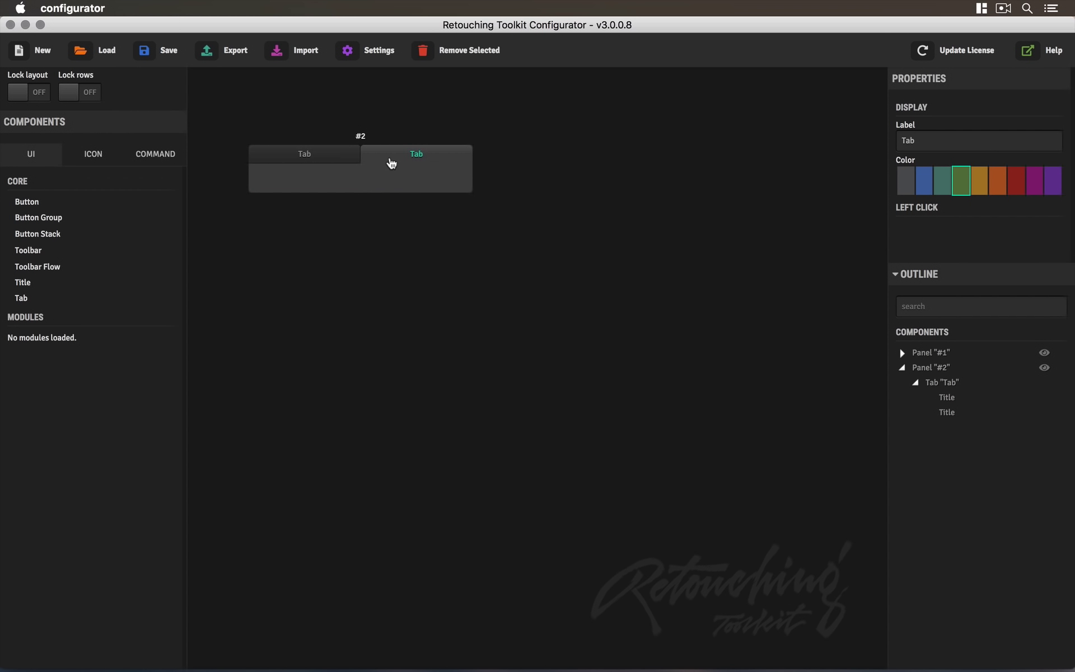
click(339, 159)
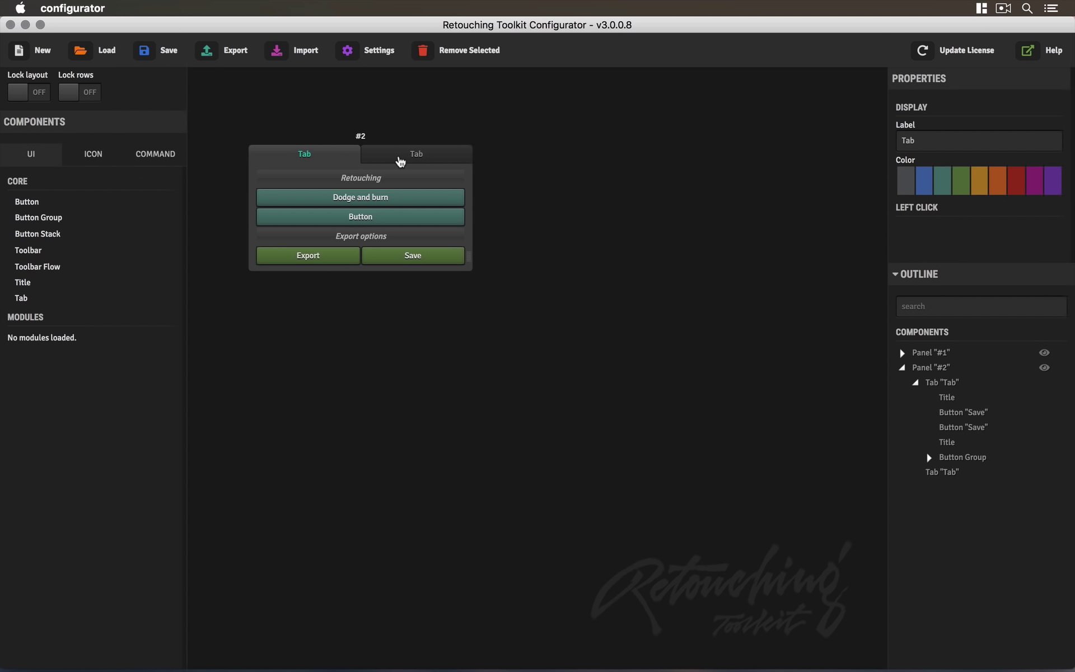
click(401, 160)
click(341, 156)
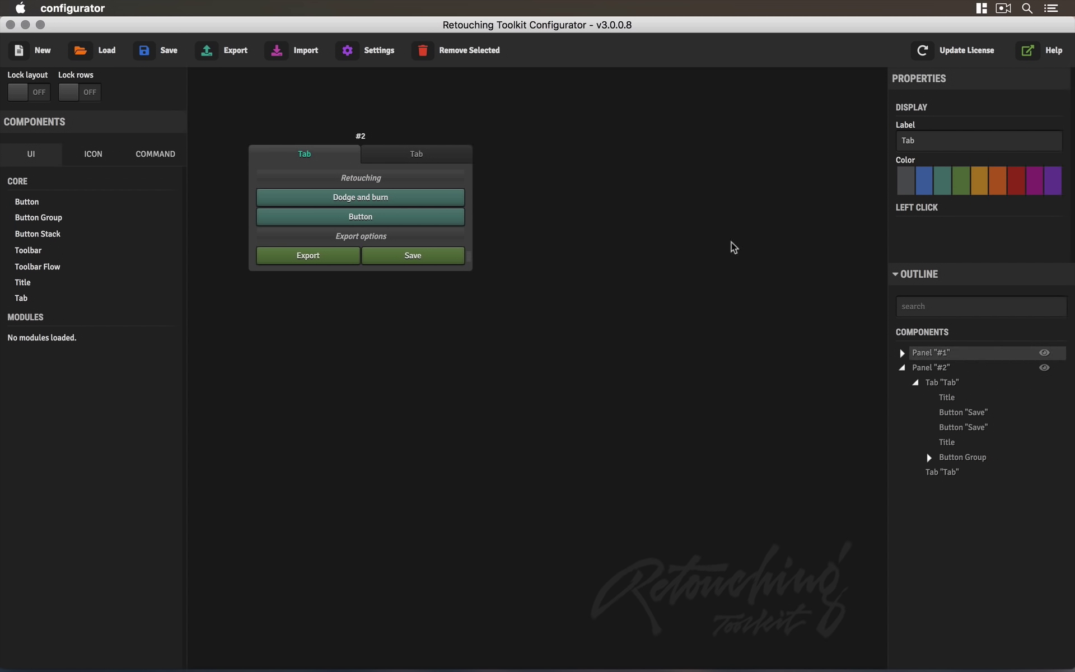
Move panel #2 aside, make panel #1 visible and place it on the free canvas next to panel #2
click(361, 136)
drag(361, 137, 665, 137)
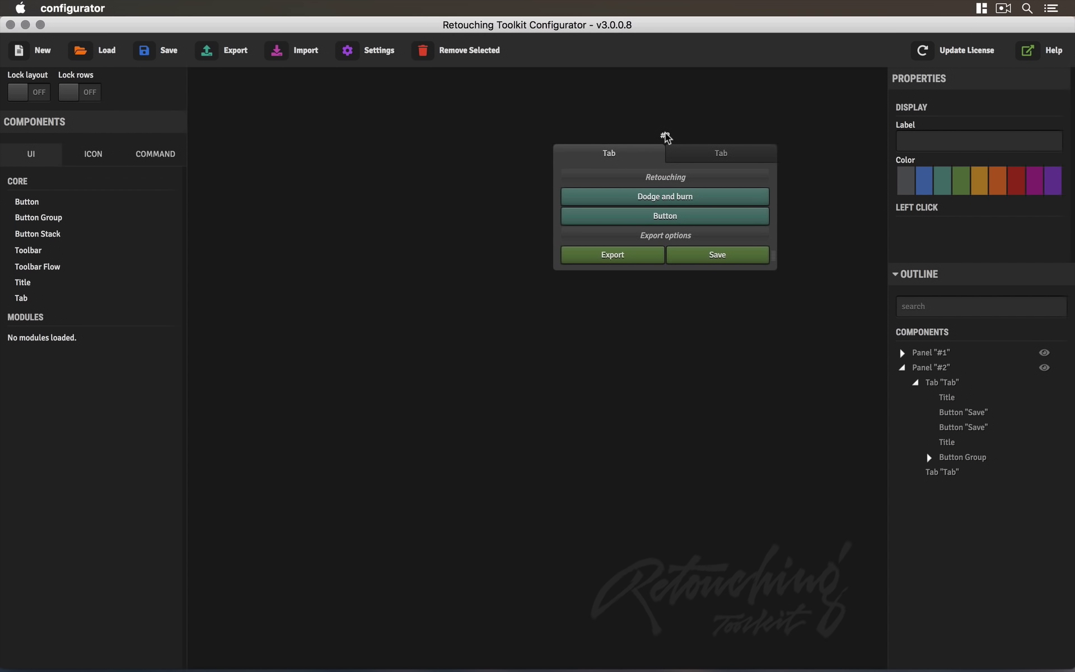
click(1045, 353)
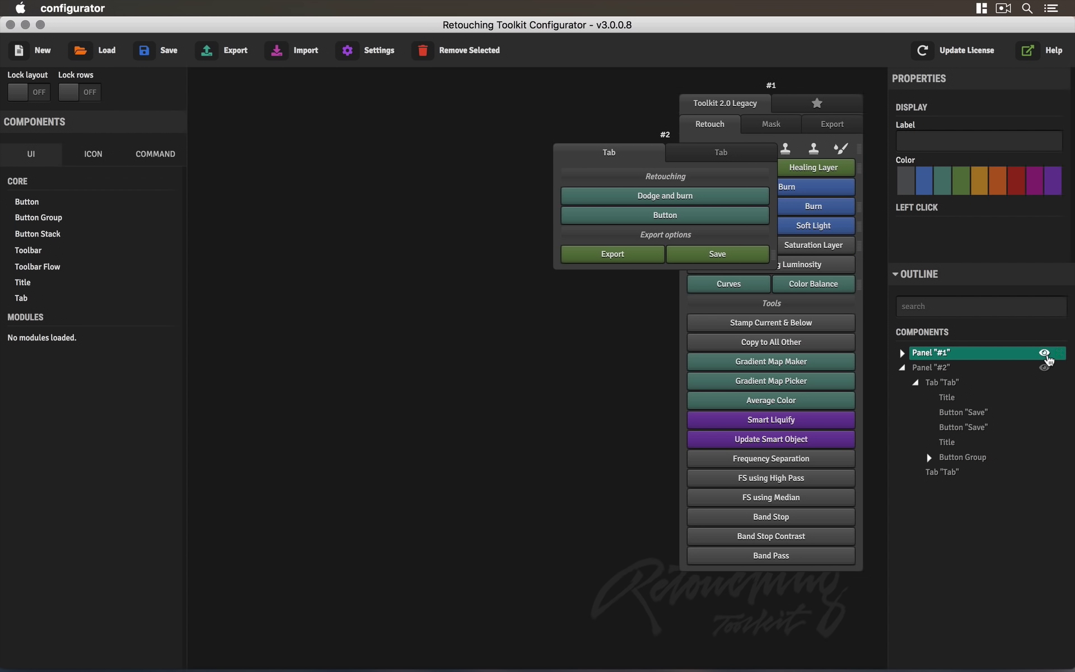
drag(775, 89, 367, 97)
Examine the contents of the Mask, Export and Retouch tabs in panel #1
click(356, 138)
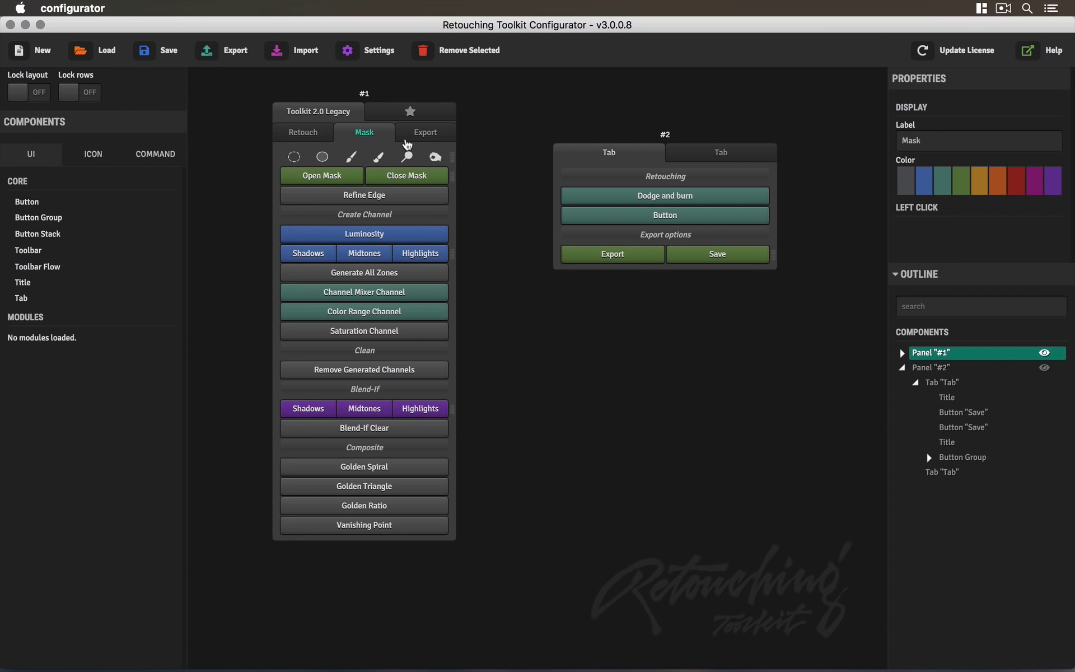
click(414, 137)
click(300, 135)
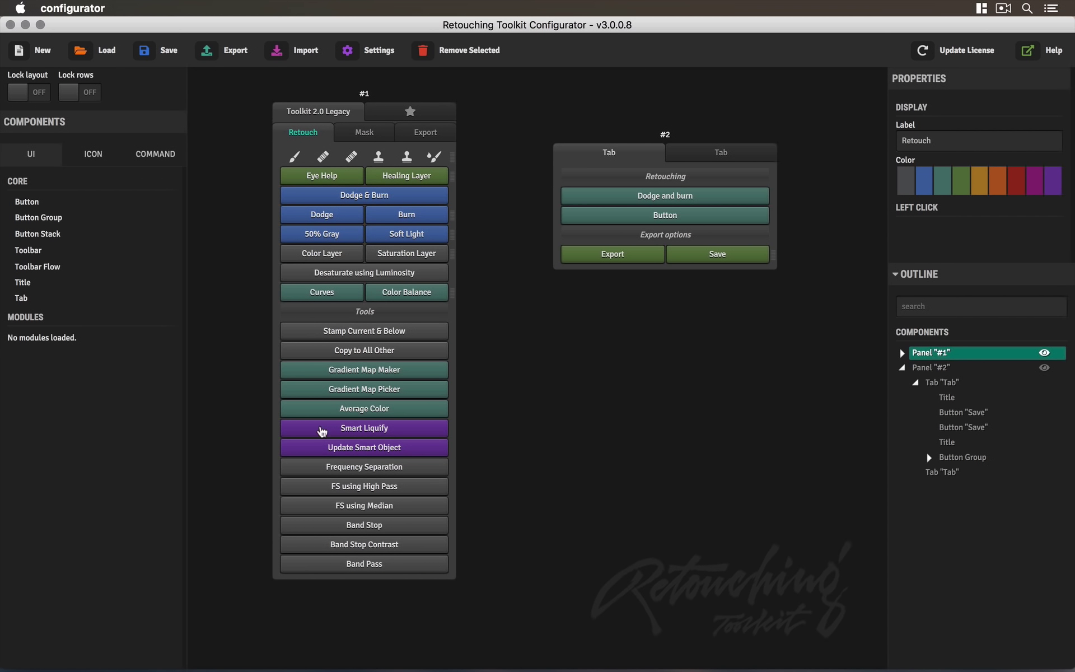
click(365, 133)
click(322, 136)
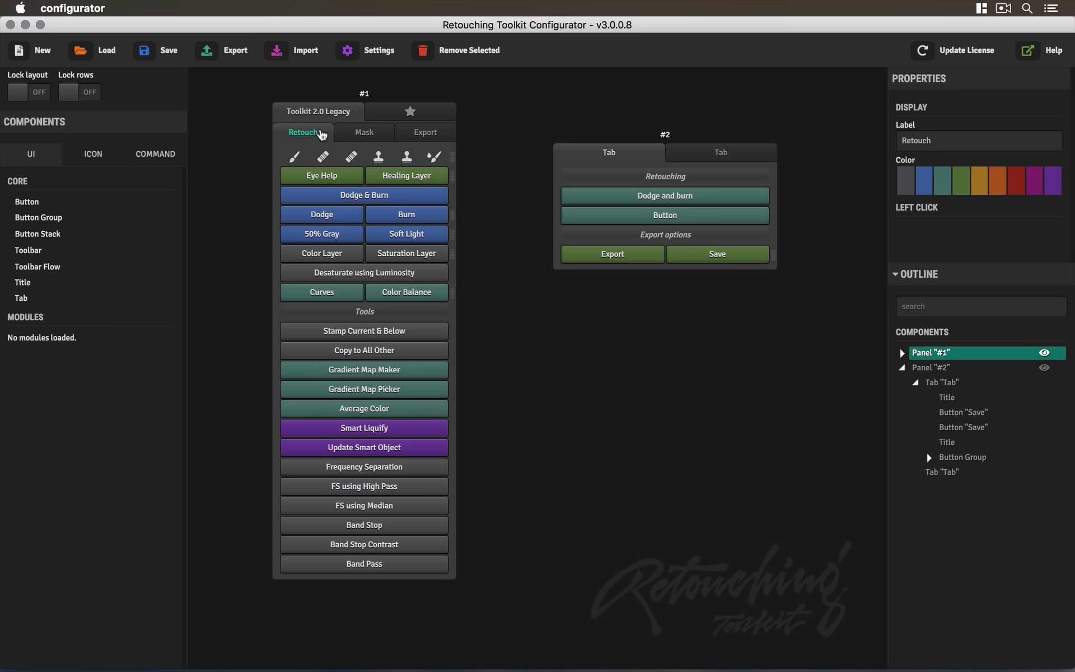
click(365, 140)
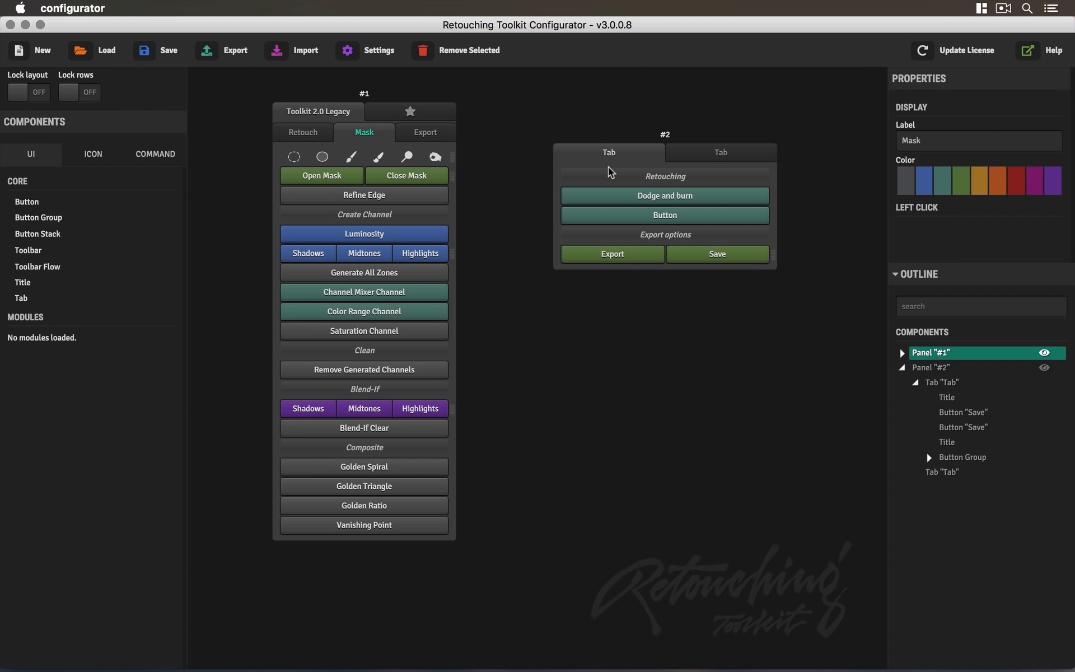
Rename the empty second tab of panel #2 as "Photoshop Icons"
click(714, 157)
click(909, 140)
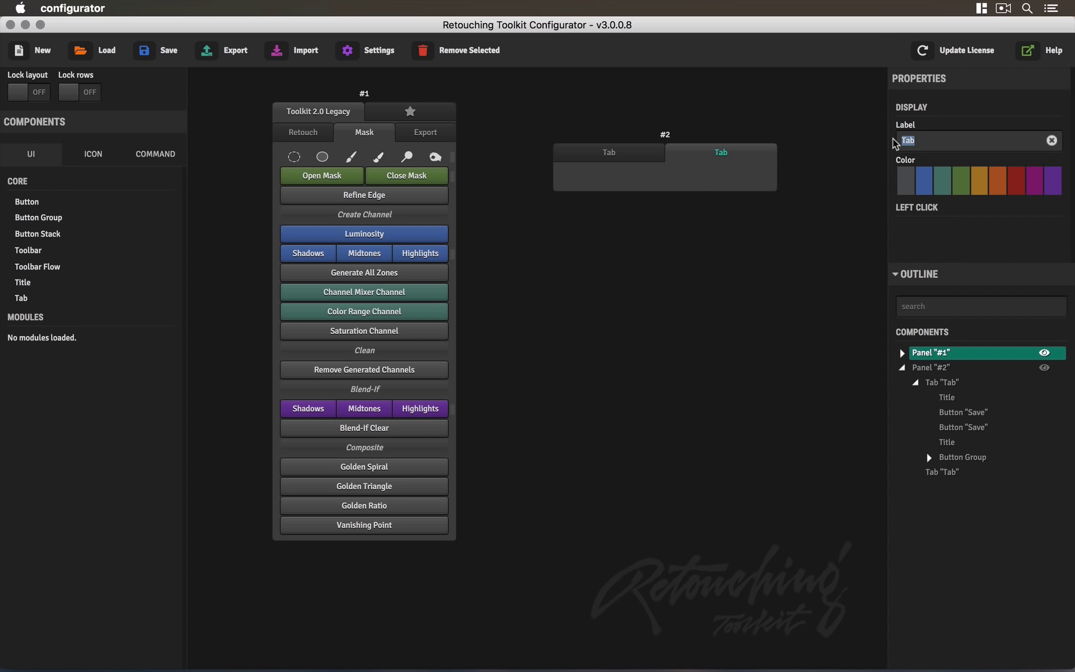
text(Photoshop Icons)
key(Return)
Rename the second tab of panel #2 as "Composite Workflow" and add a button to it
key(super+a)
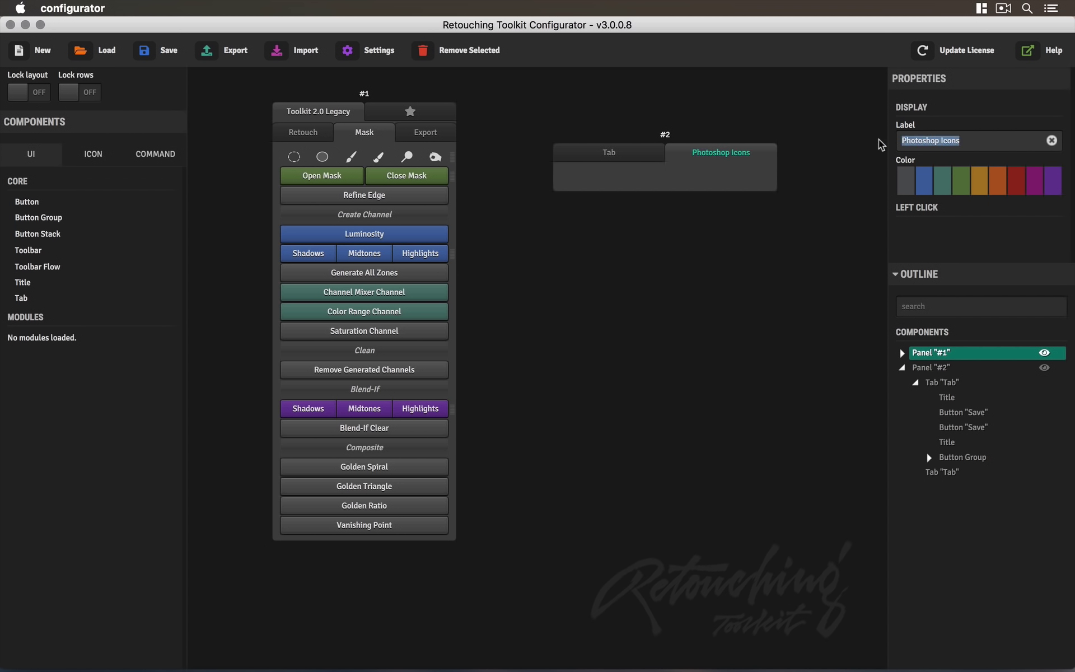
text(Composite Workflow)
click(46, 198)
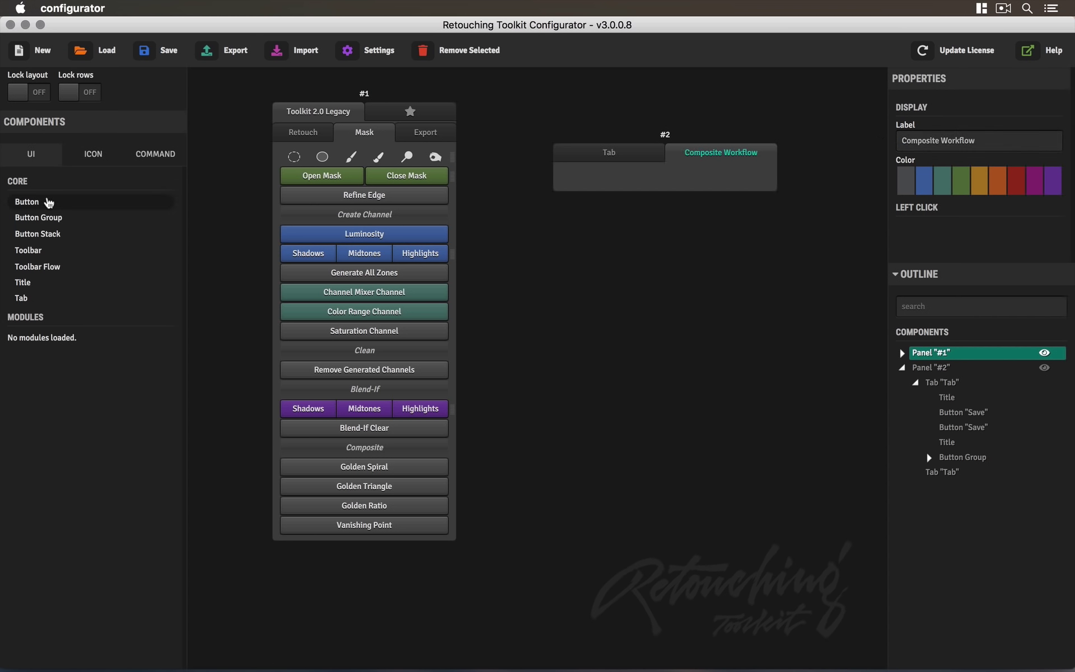
drag(626, 187, 628, 187)
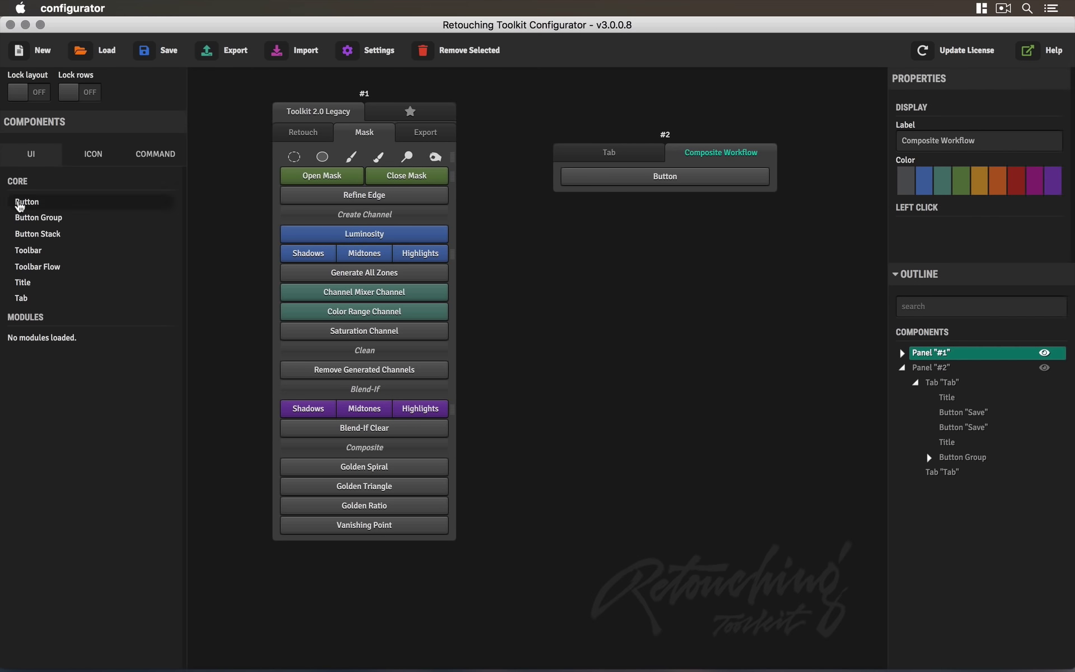
Add a second button to the Composite Workflow tab of panel #2 and label the upper button "Dodge and Burn"
drag(19, 206, 616, 200)
click(667, 177)
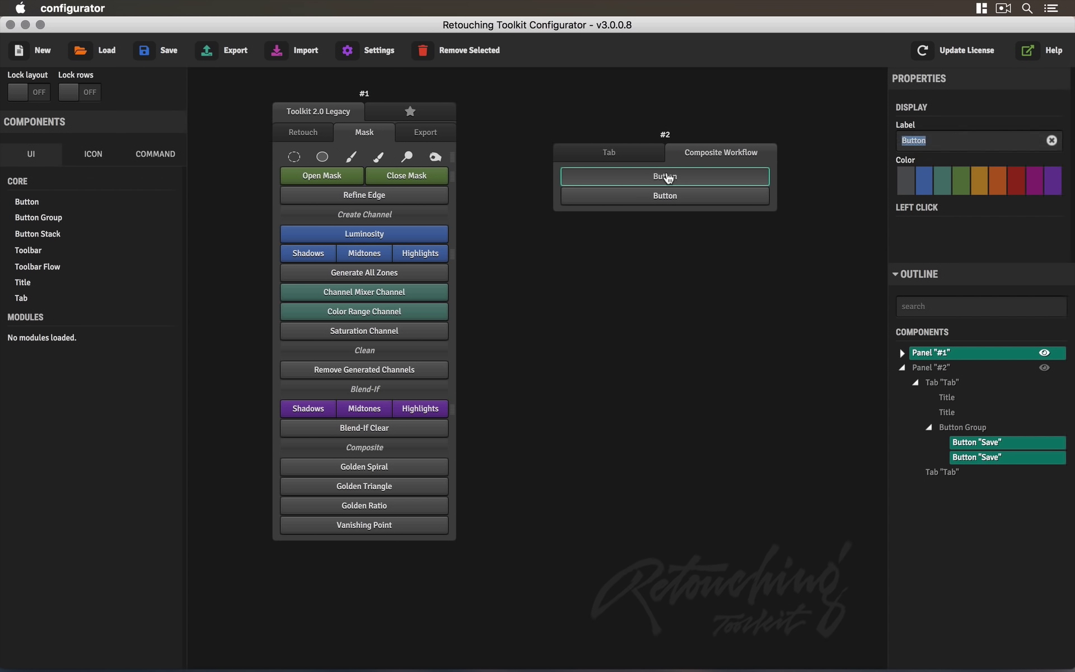
drag(930, 141, 864, 137)
double_click(926, 142)
text(Dodge and Bur)
key(Return)
Label the lower button in the Composite Workflow tab "Color Range" and check the panel's two tabs
click(736, 201)
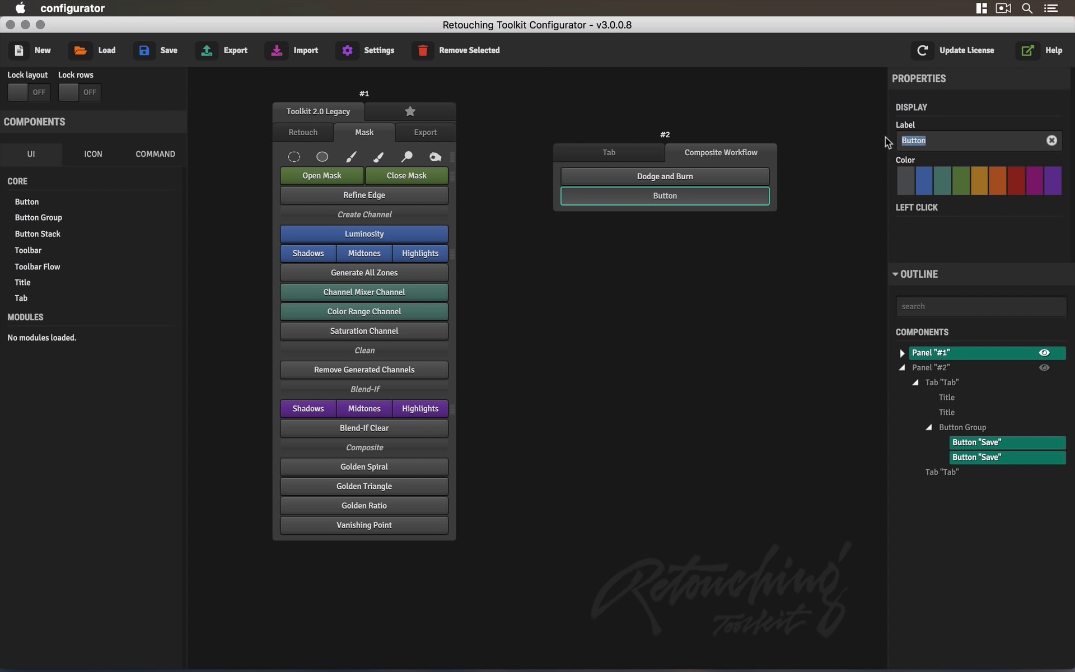
text(Se)
text(lor Range)
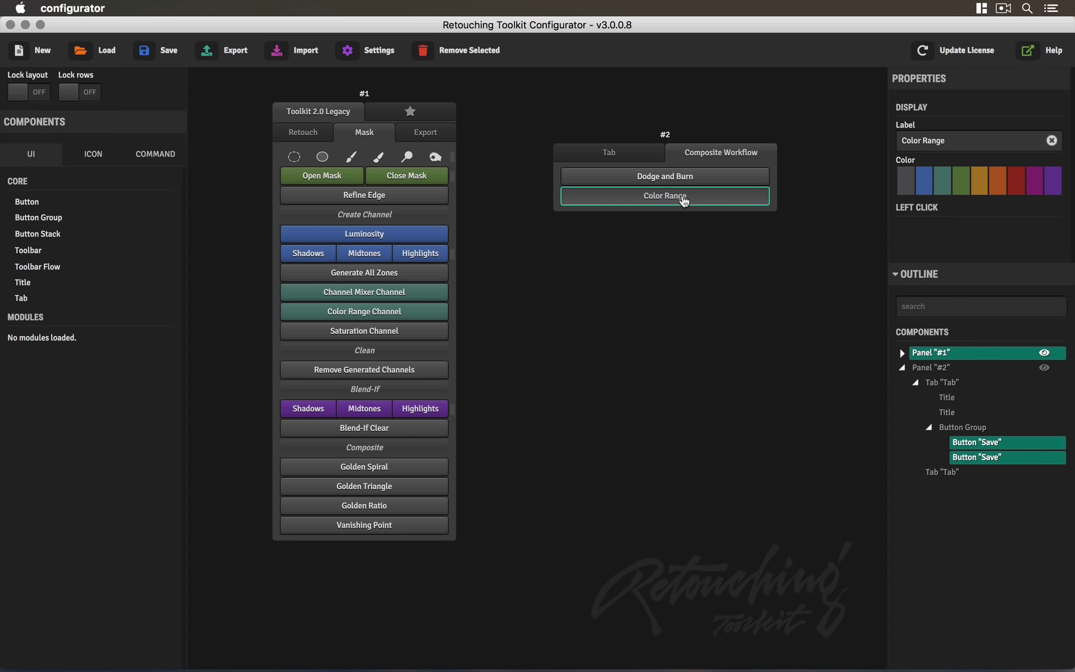
click(634, 160)
click(698, 155)
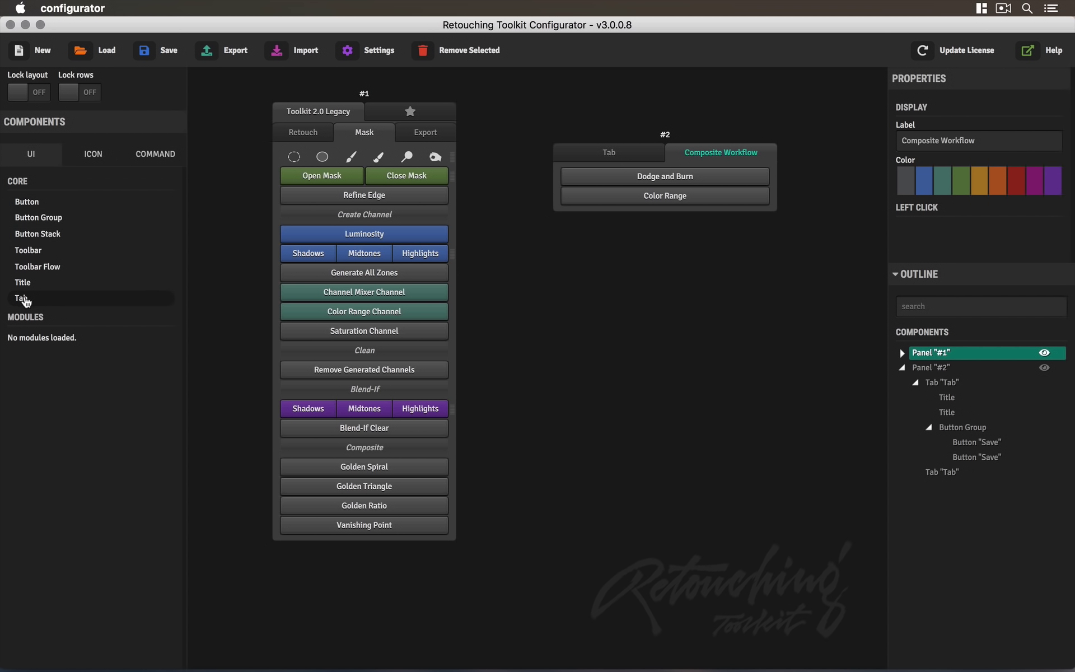
Add a nested tab inside Composite Workflow and name it "Main Tab"
drag(22, 298, 702, 177)
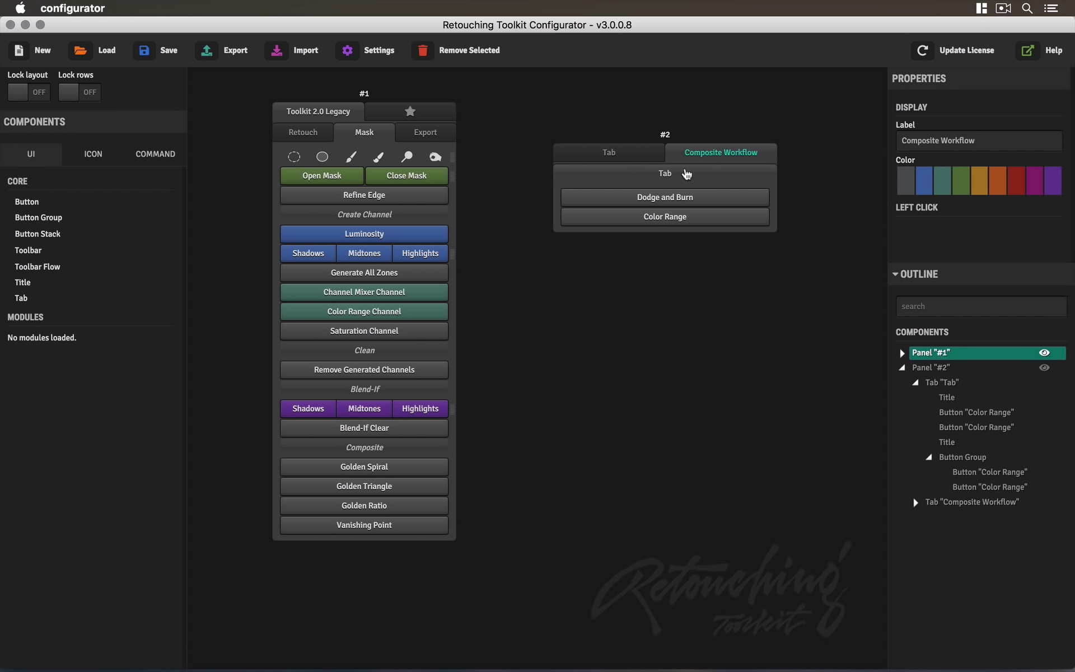
click(931, 141)
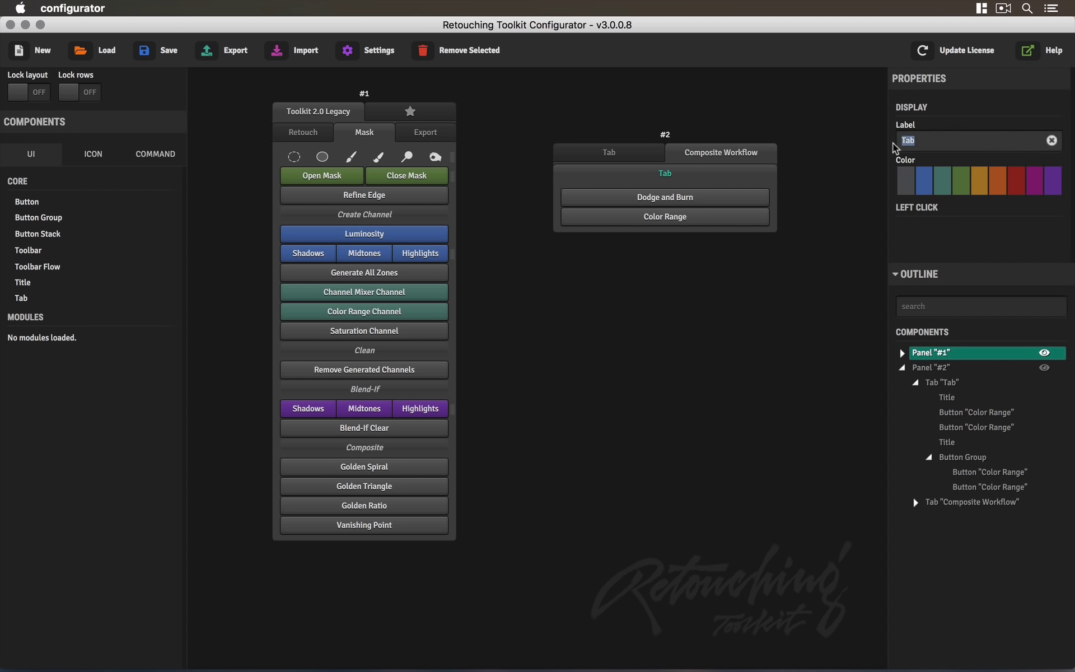
text(Main Tab)
key(Return)
Add a second nested tab beside Main Tab, compare the tab contents and name the new tab "Export"
drag(56, 299, 708, 182)
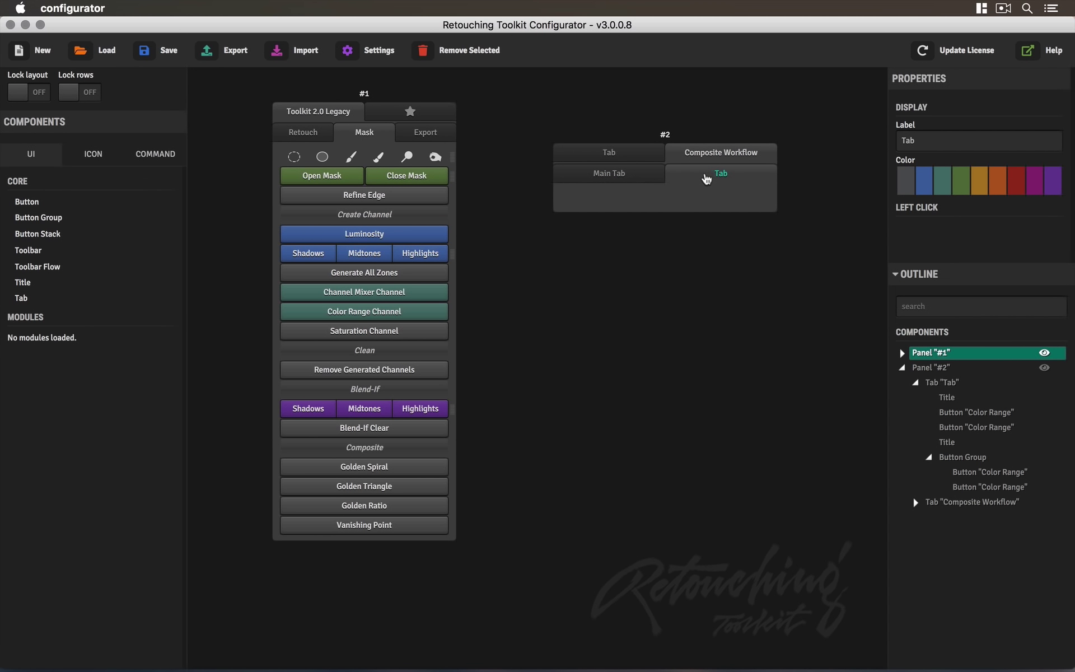
click(644, 180)
click(741, 179)
click(633, 159)
click(698, 158)
click(625, 178)
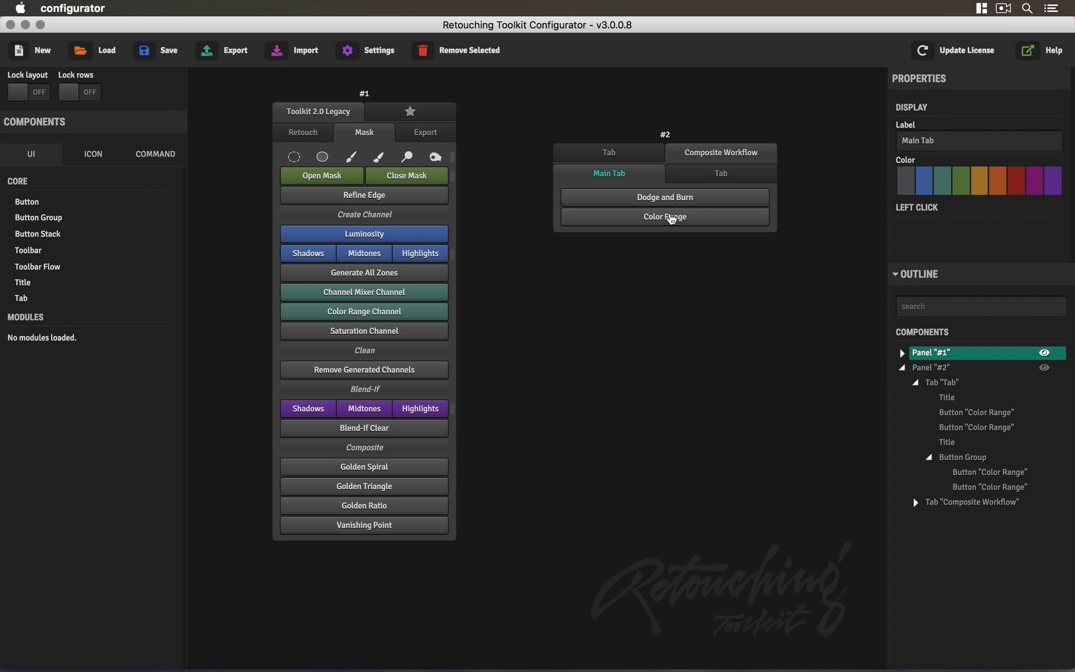
click(722, 175)
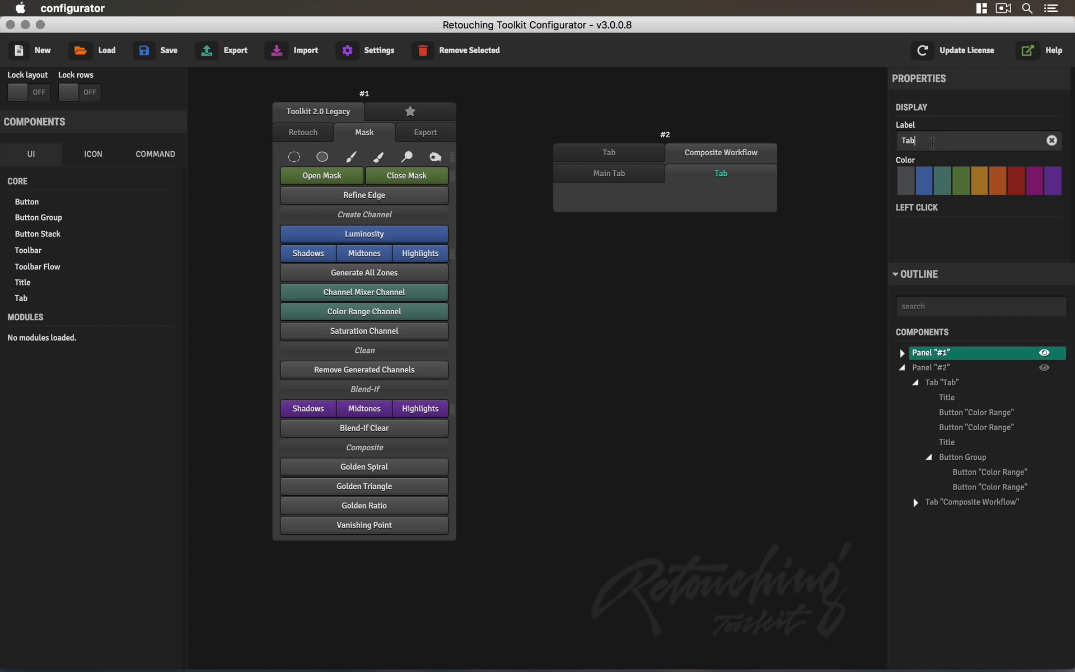
double_click(894, 143)
text(E)
Fill the nested Export tab of panel #2 with a button group holding two buttons side by side
click(100, 158)
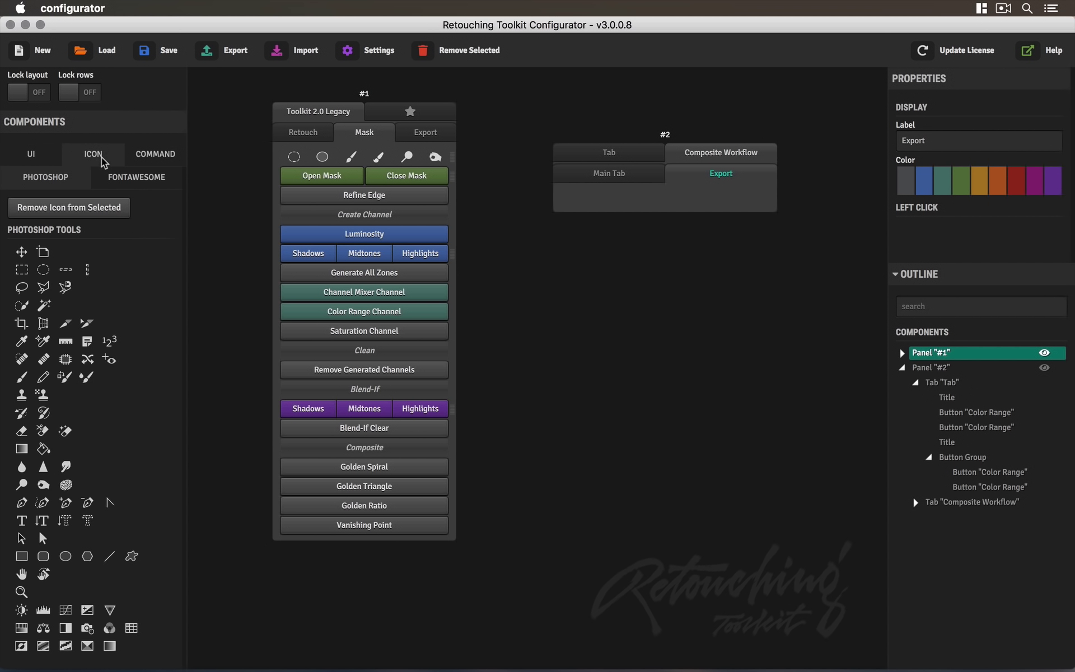
click(45, 153)
drag(42, 206, 641, 198)
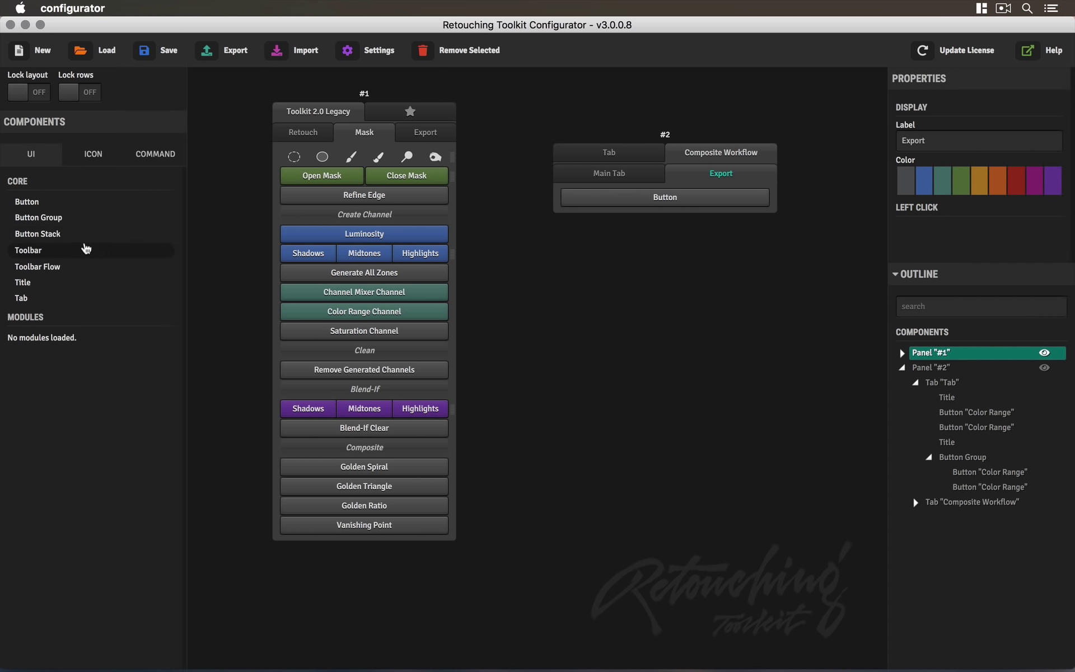
drag(79, 217, 660, 210)
drag(62, 217, 662, 225)
drag(64, 202, 690, 243)
drag(690, 200, 709, 226)
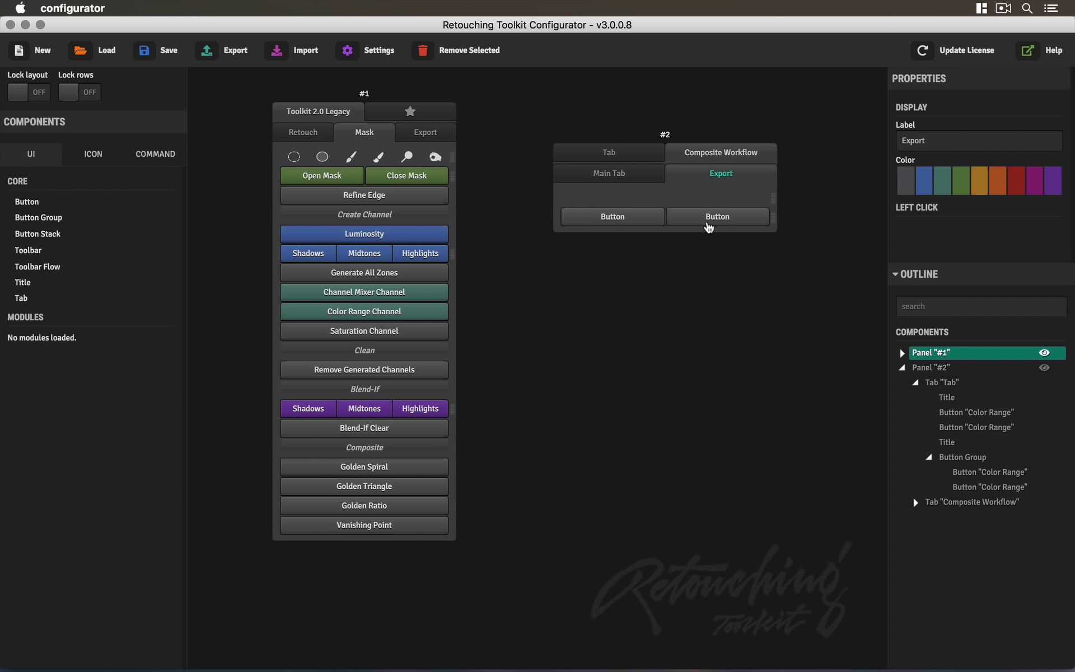
Examine the tabs and nested tabs of panels #1 and #2, finishing on Main Tab under Composite Workflow
click(615, 175)
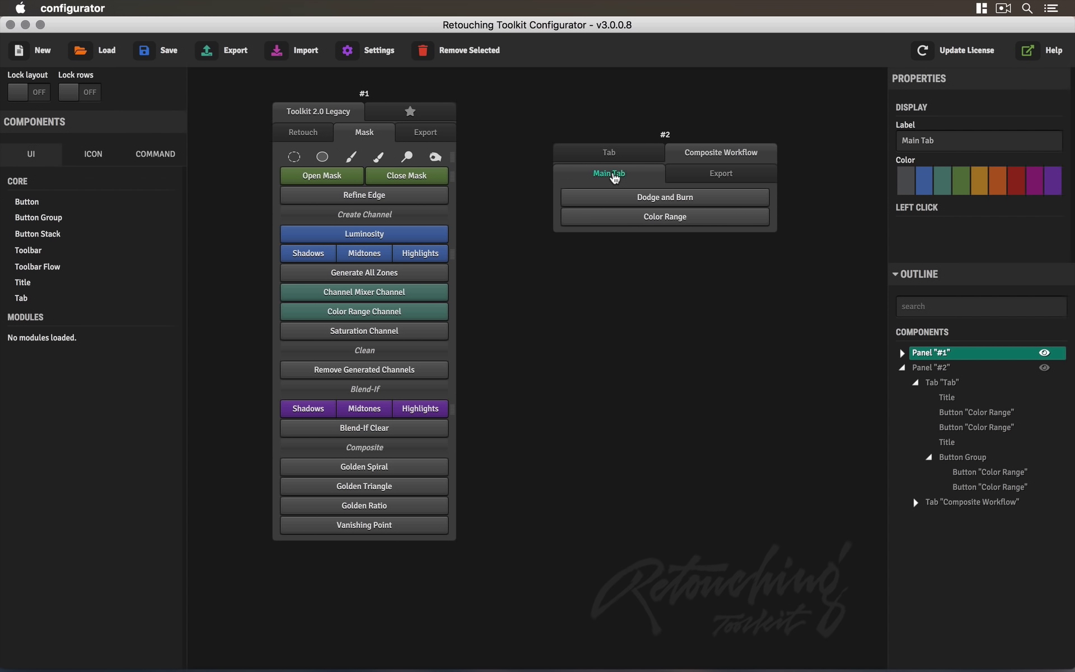
click(732, 177)
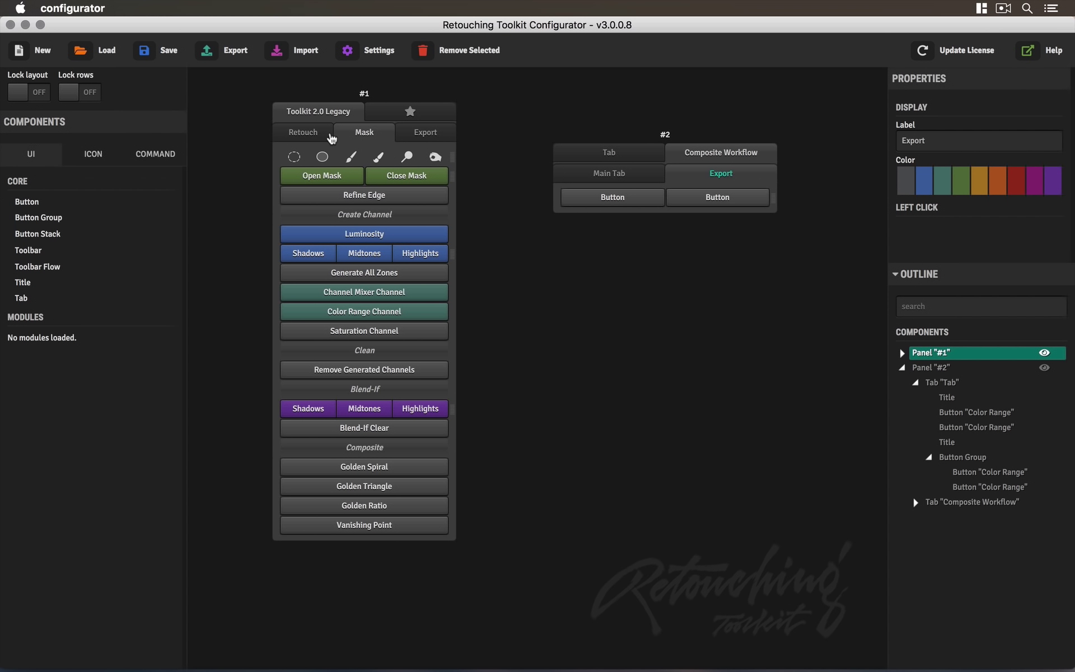
click(302, 134)
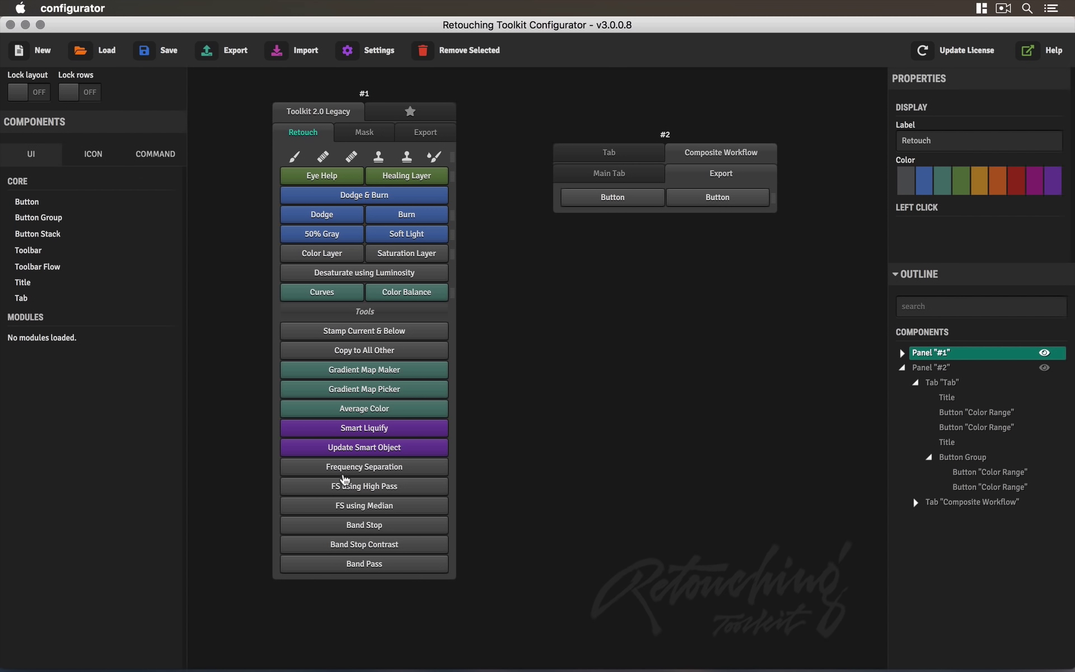
click(378, 133)
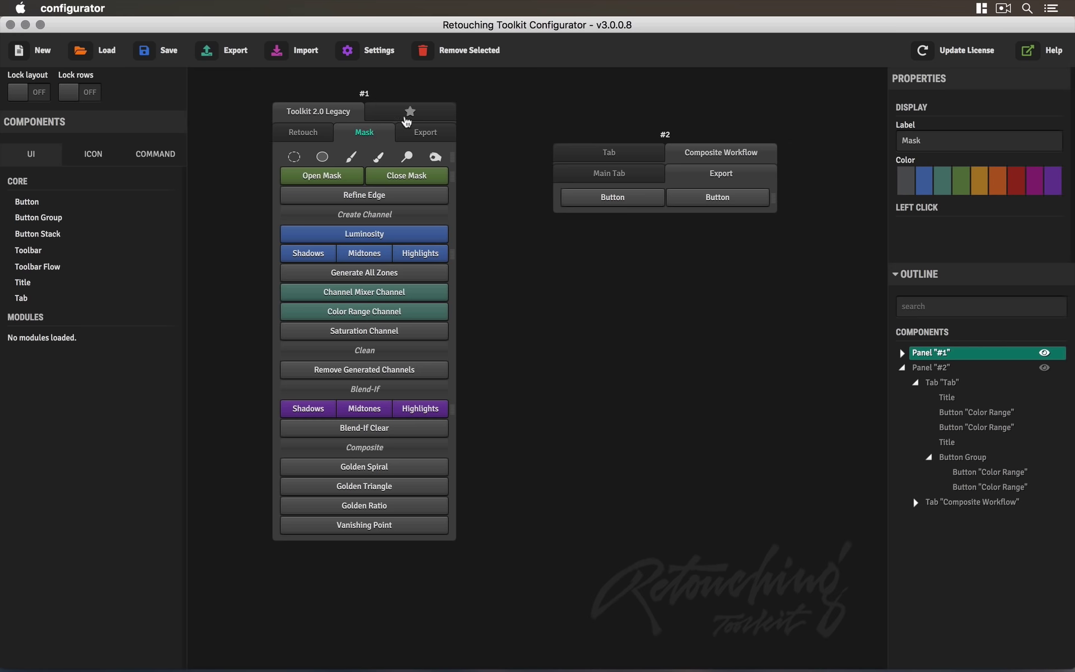
click(410, 112)
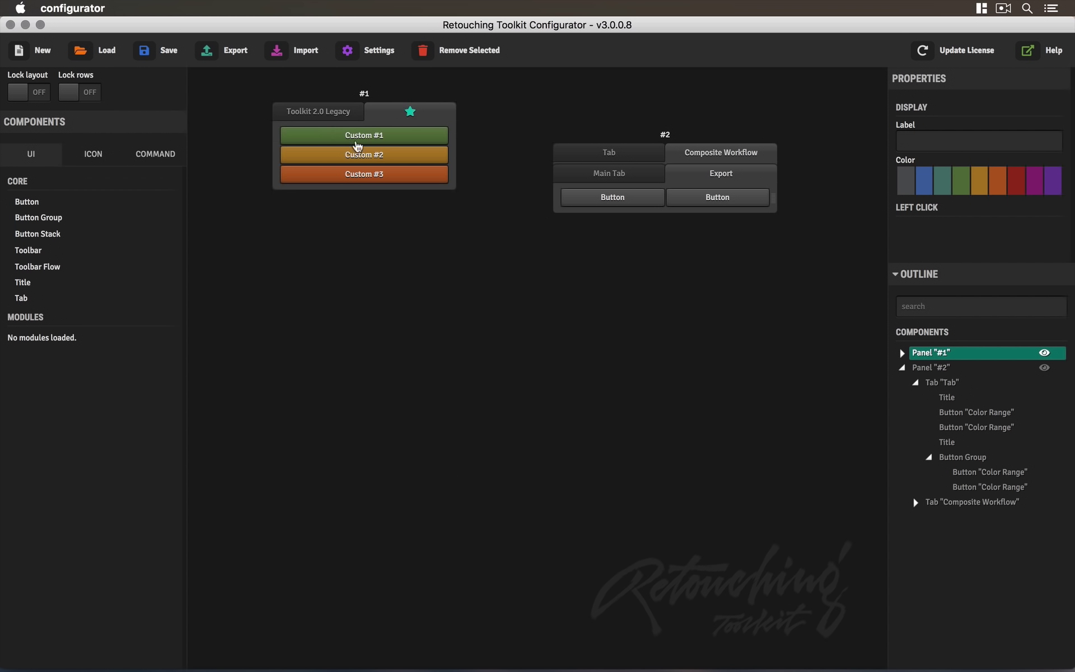
click(323, 116)
click(386, 135)
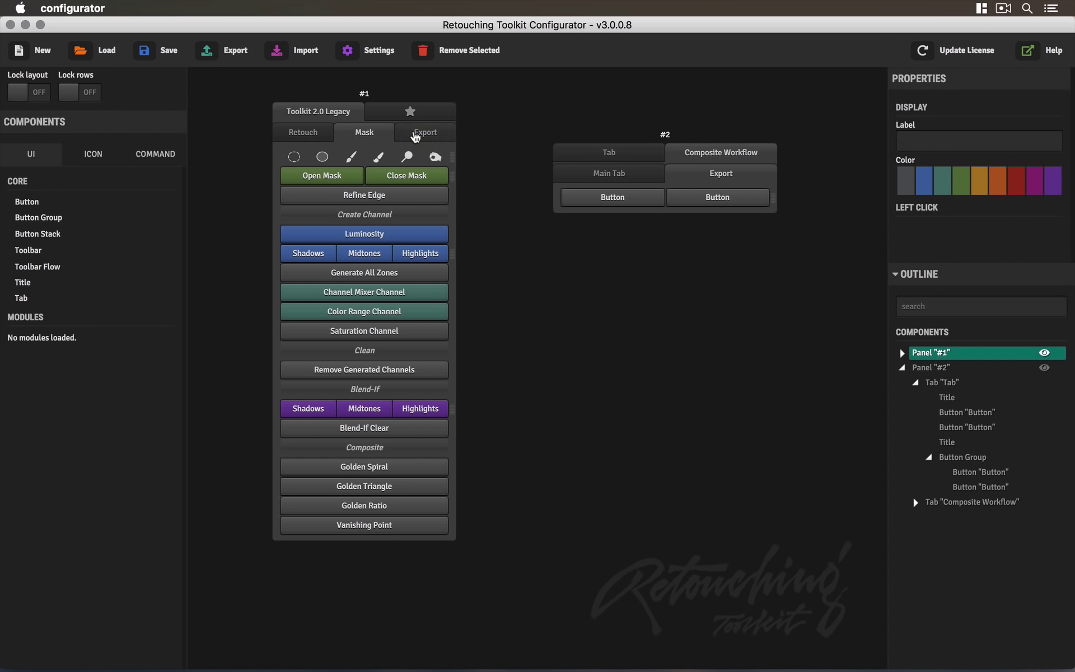
click(419, 134)
click(616, 157)
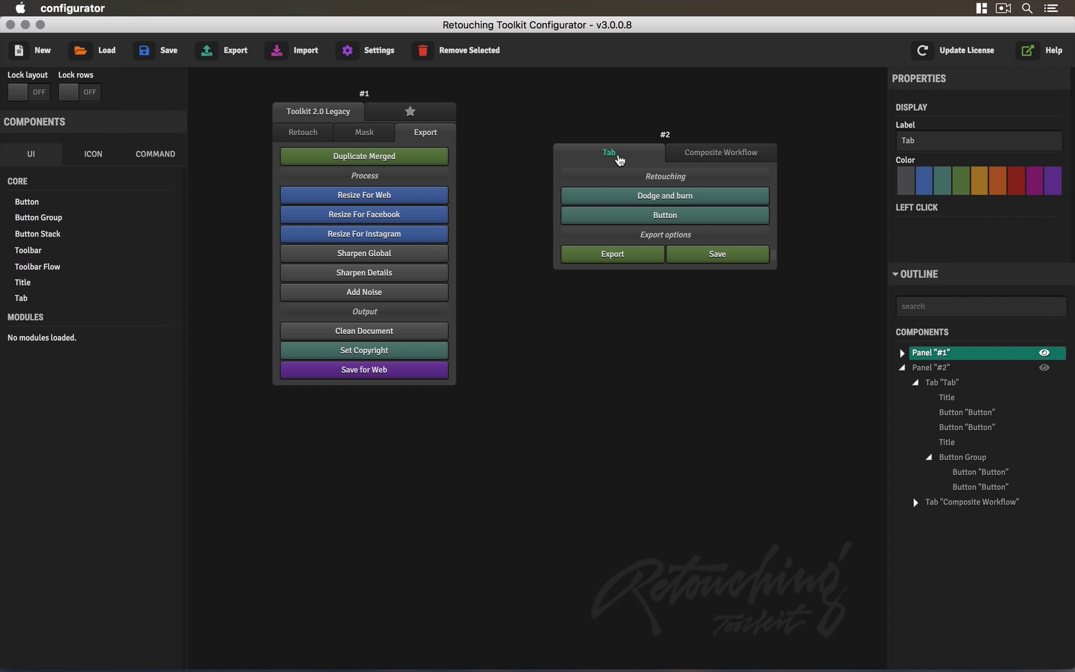
click(701, 155)
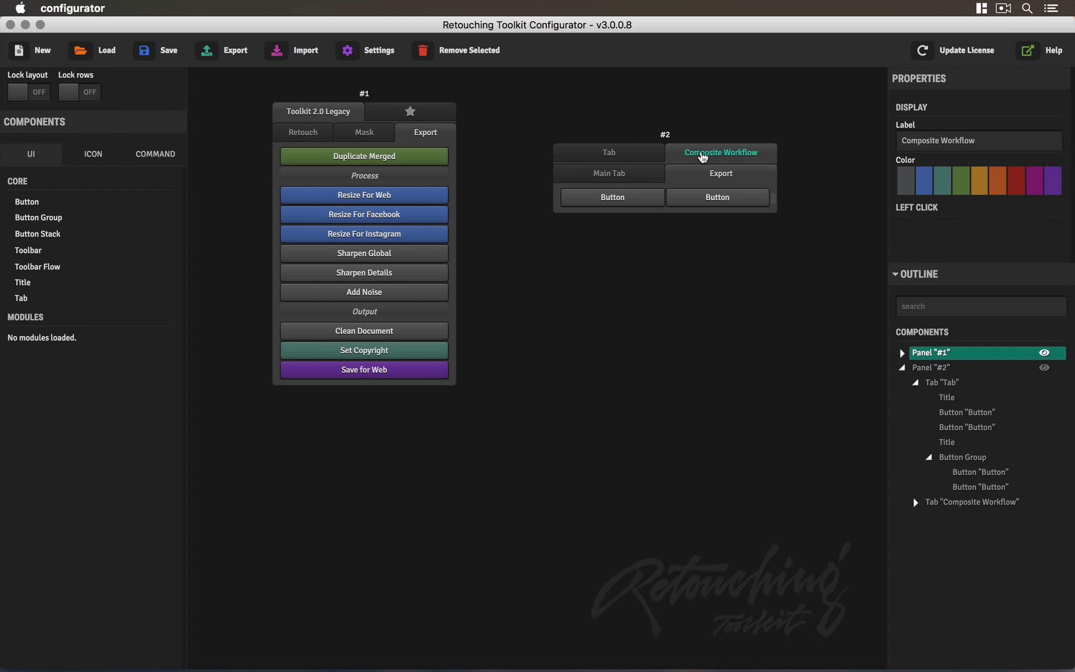
click(95, 155)
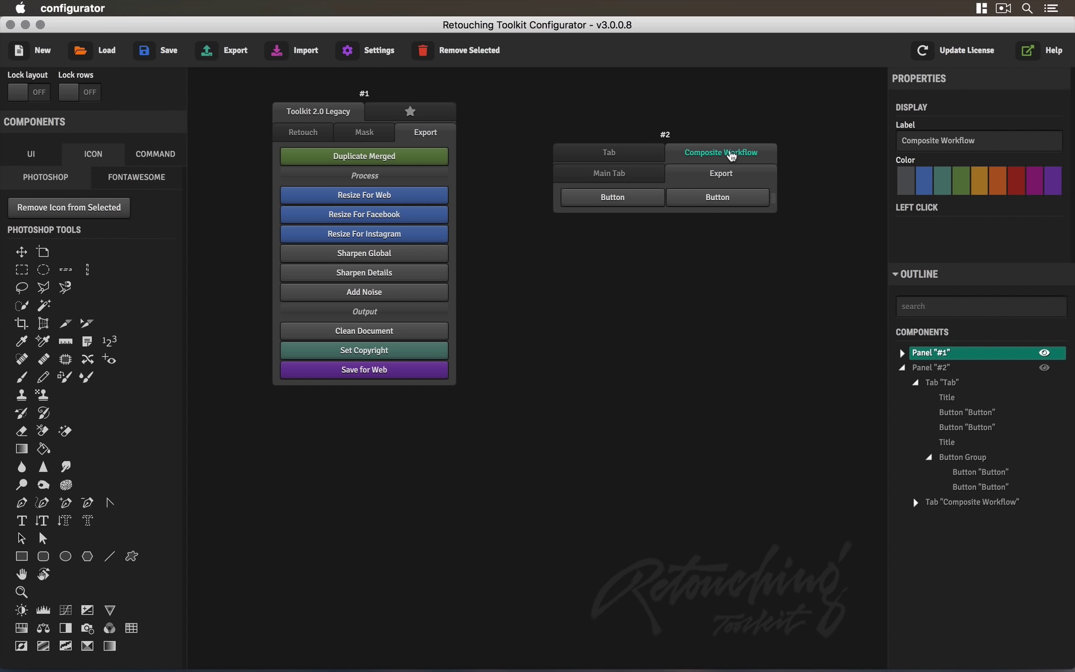
click(624, 180)
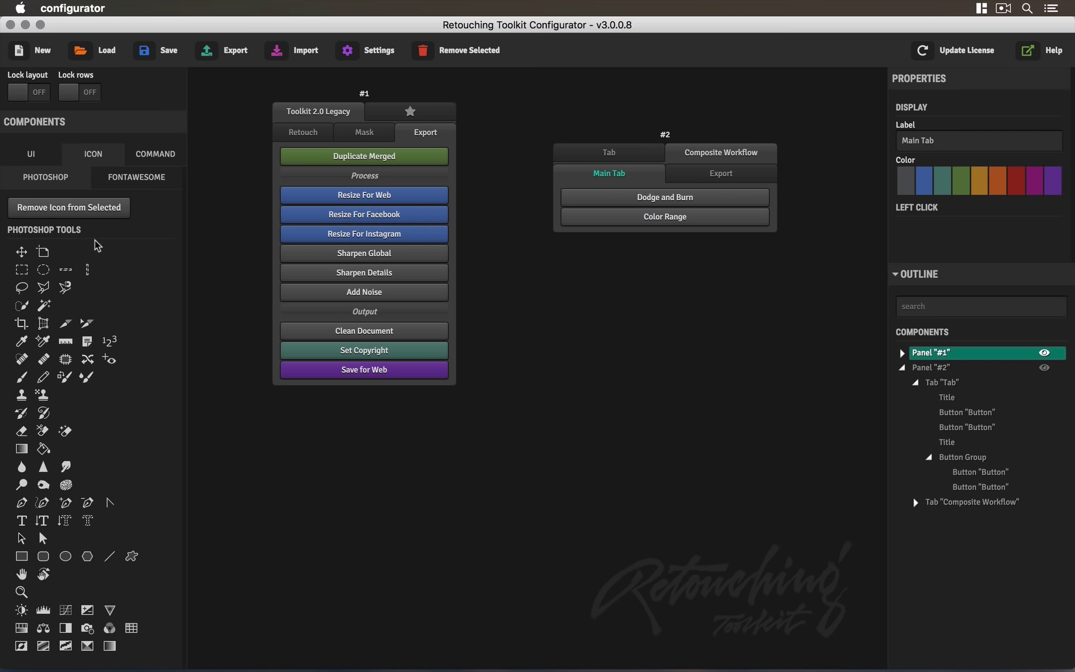
click(38, 155)
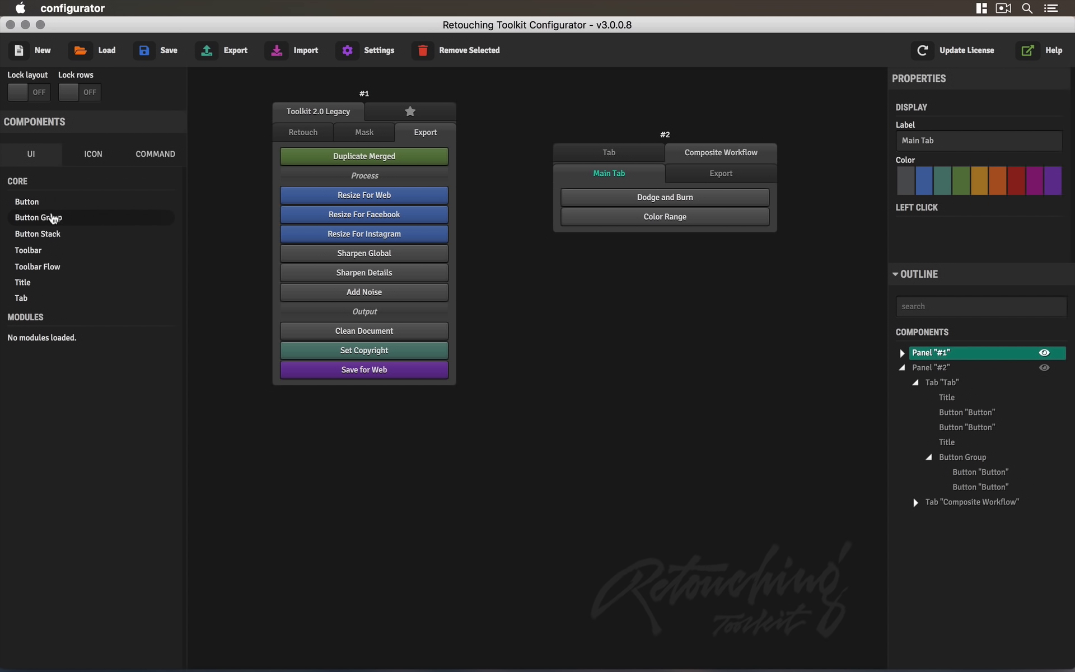
drag(50, 217, 703, 238)
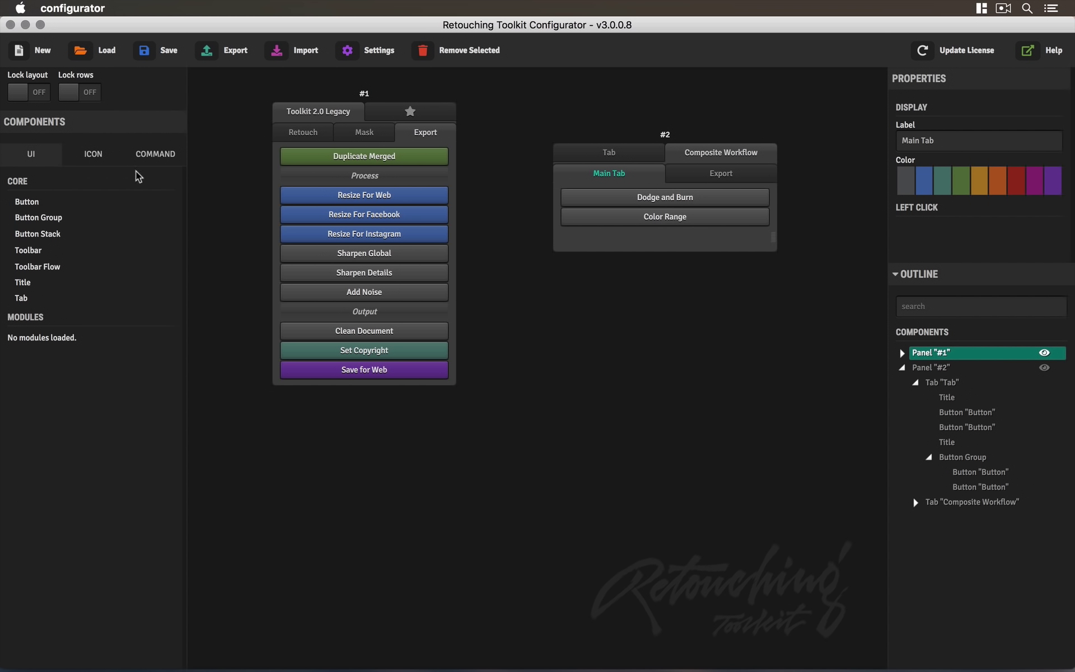
click(94, 158)
drag(22, 253, 708, 243)
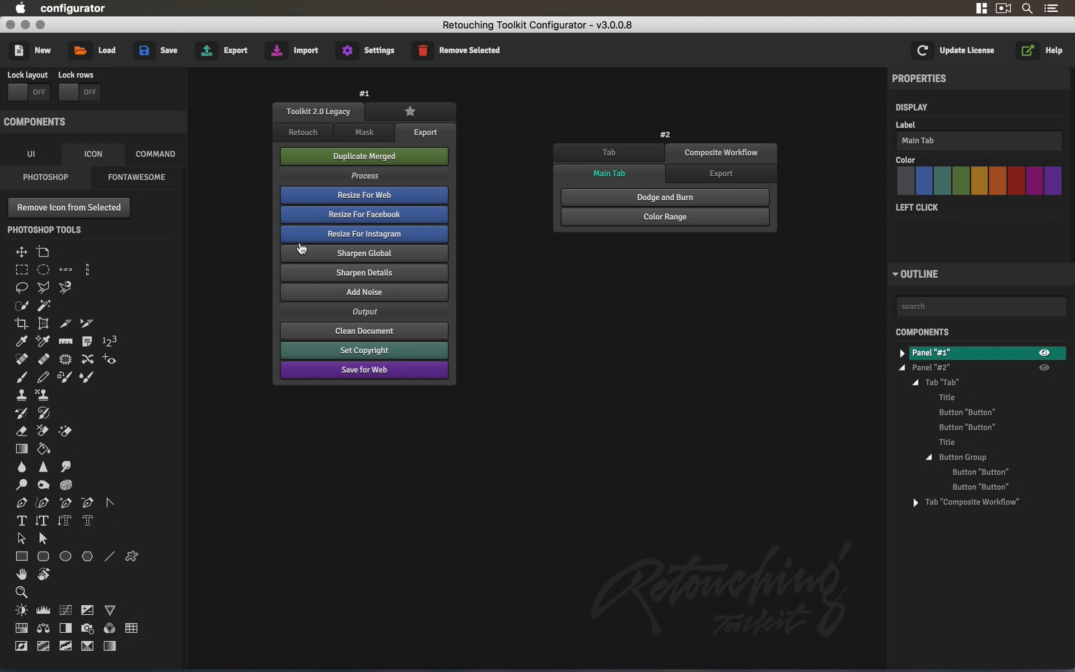
Add a toolbar below the Color Range button in Main Tab and place the Photoshop Artboard tool icon in it
click(40, 159)
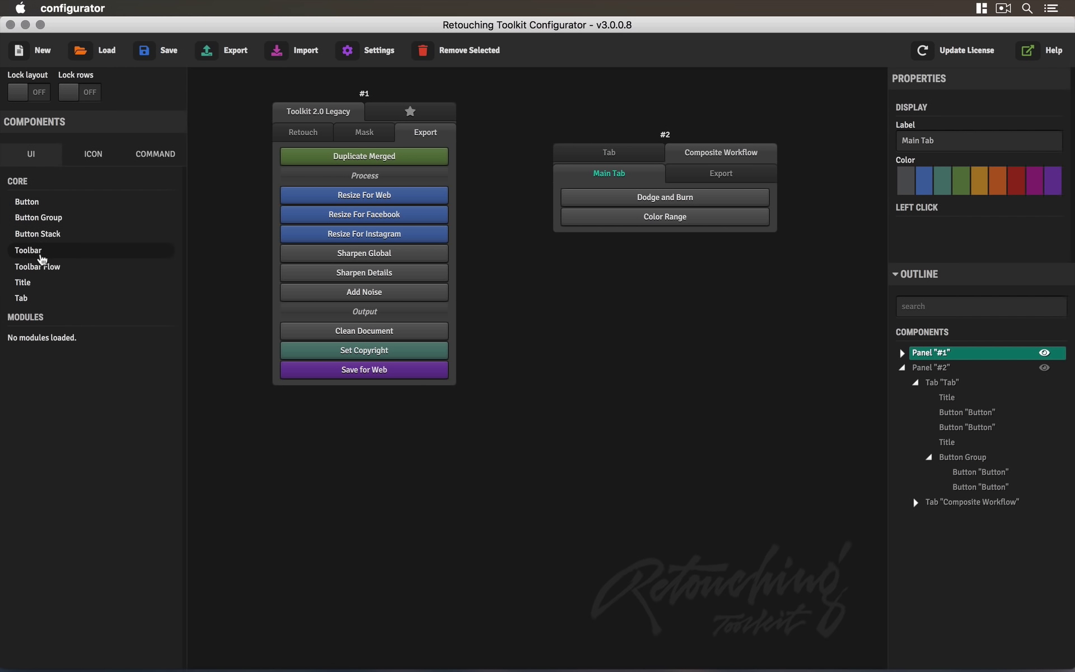
drag(40, 255, 662, 238)
click(97, 160)
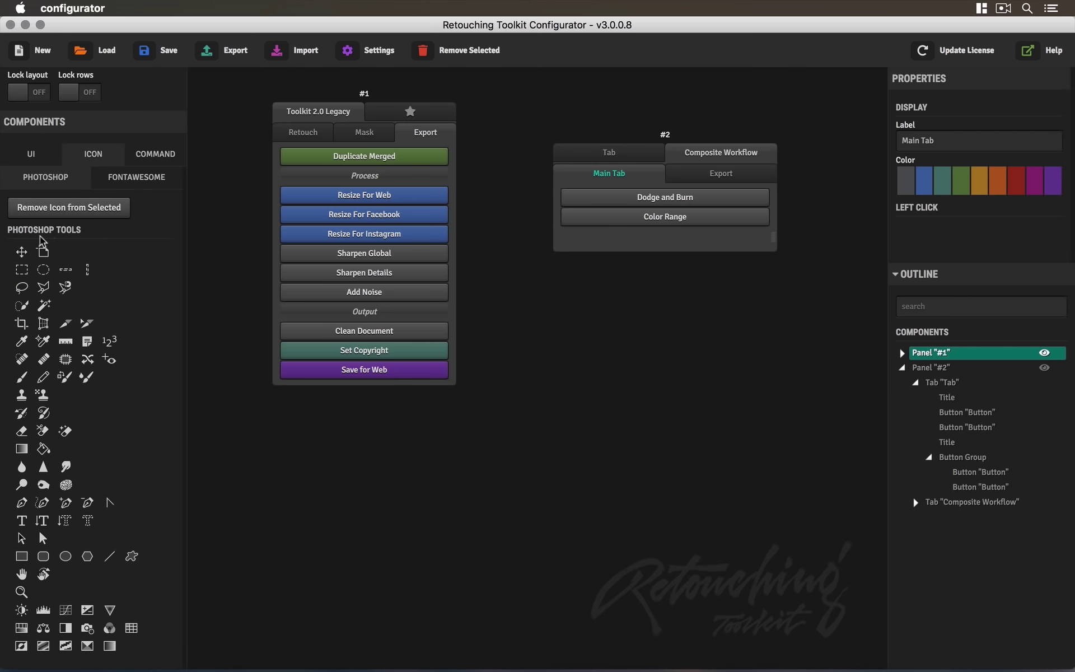
drag(42, 252, 707, 238)
Add the FontAwesome arrows-alt-v icon to the Main Tab toolbar, beside the Artboard tool icon
click(141, 178)
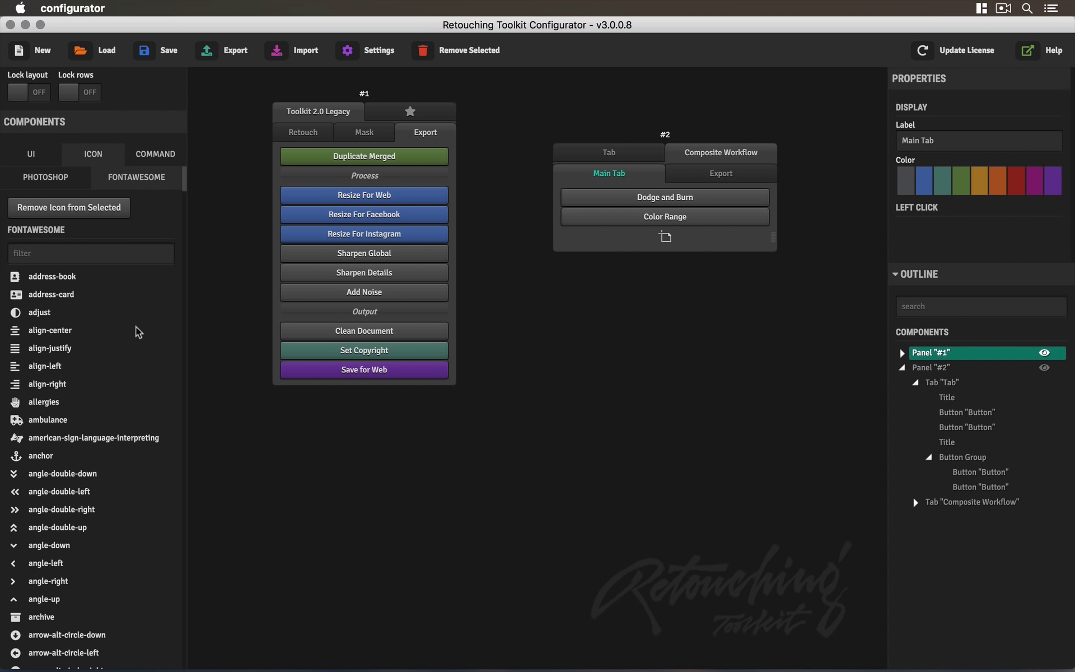
scroll(57, 386, down, 15)
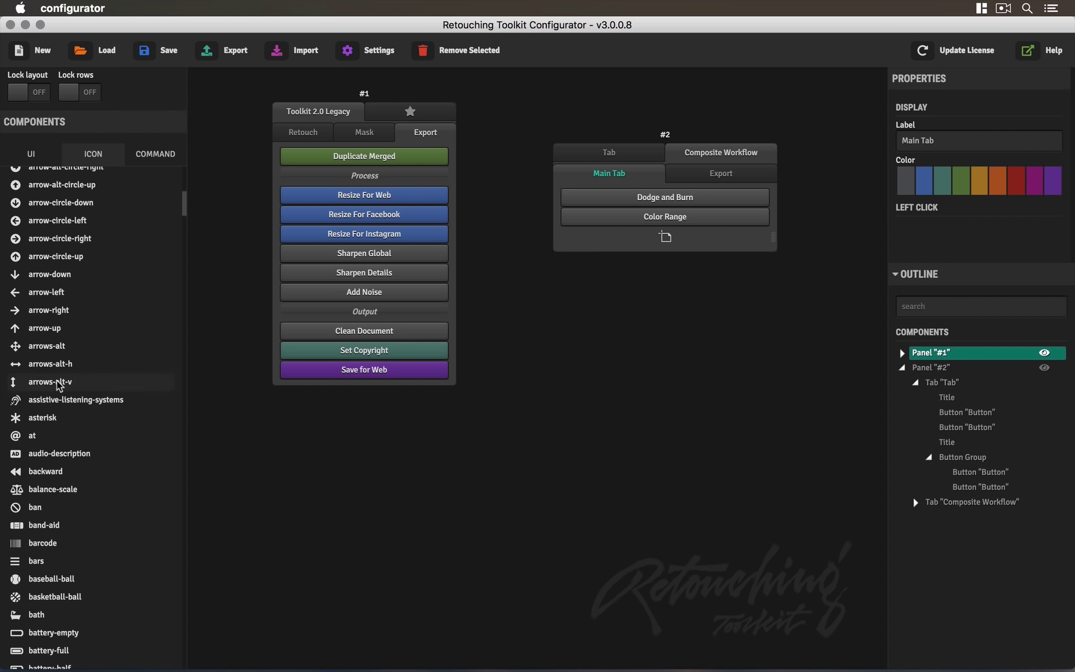
drag(58, 385, 712, 239)
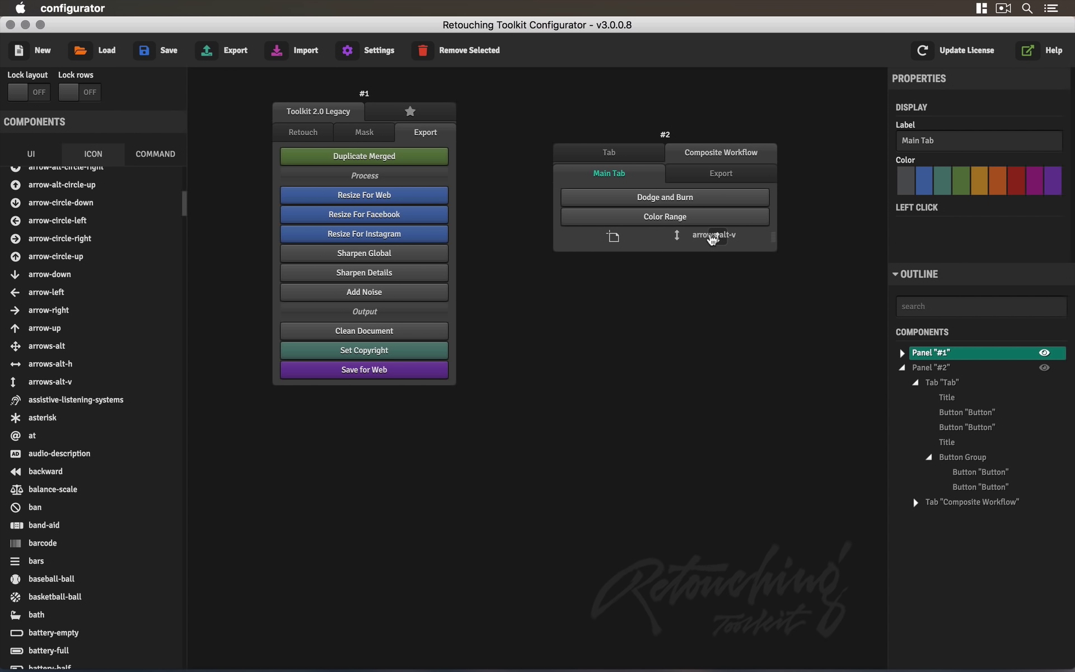
scroll(123, 348, up, 8)
click(719, 239)
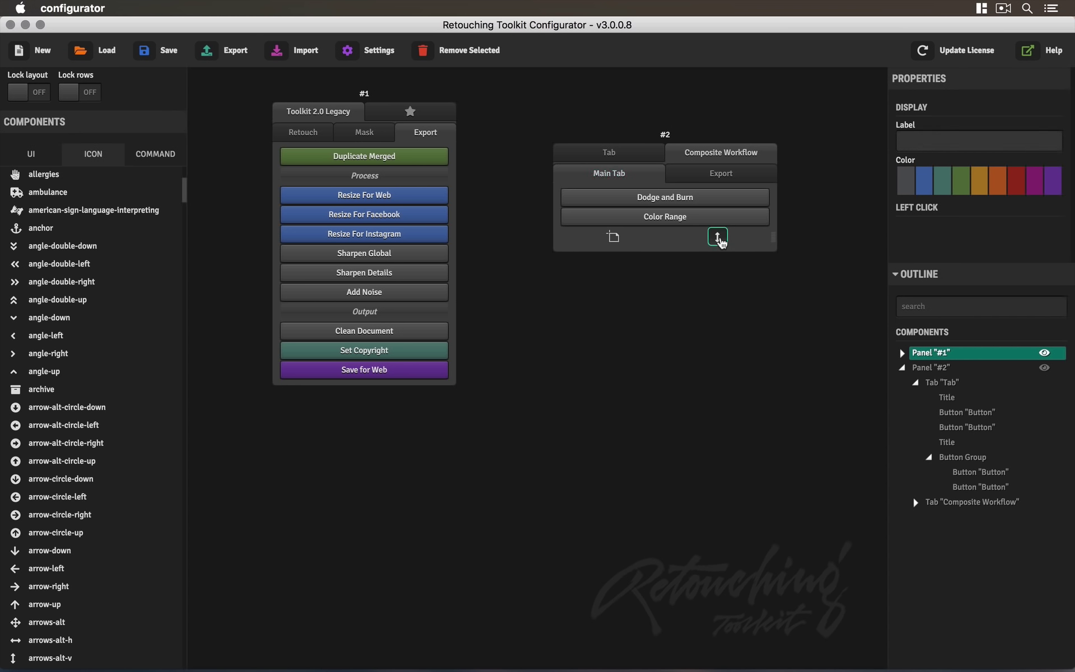
click(614, 238)
click(718, 241)
Browse the available Photoshop tool icons and the FontAwesome icon list
scroll(125, 324, up, 4)
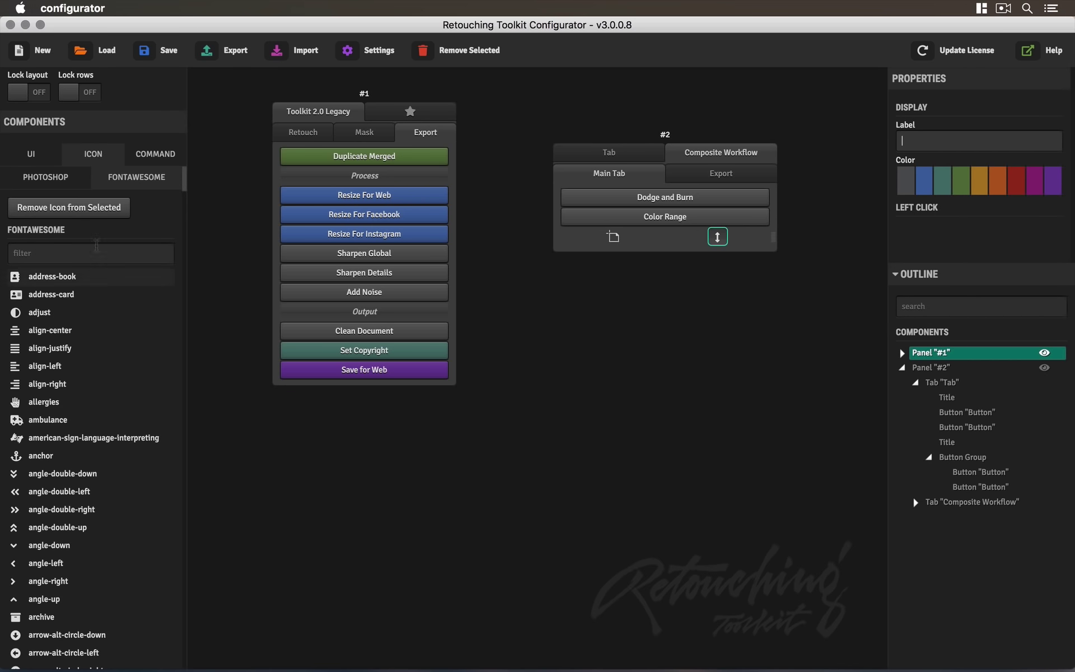
click(34, 157)
click(93, 160)
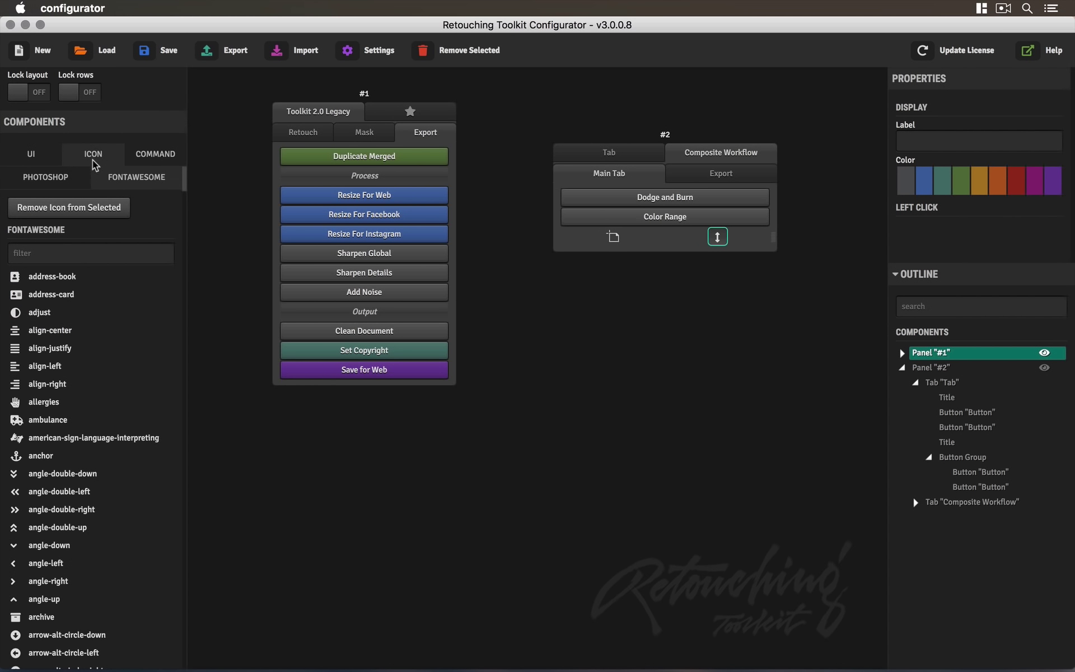
click(52, 181)
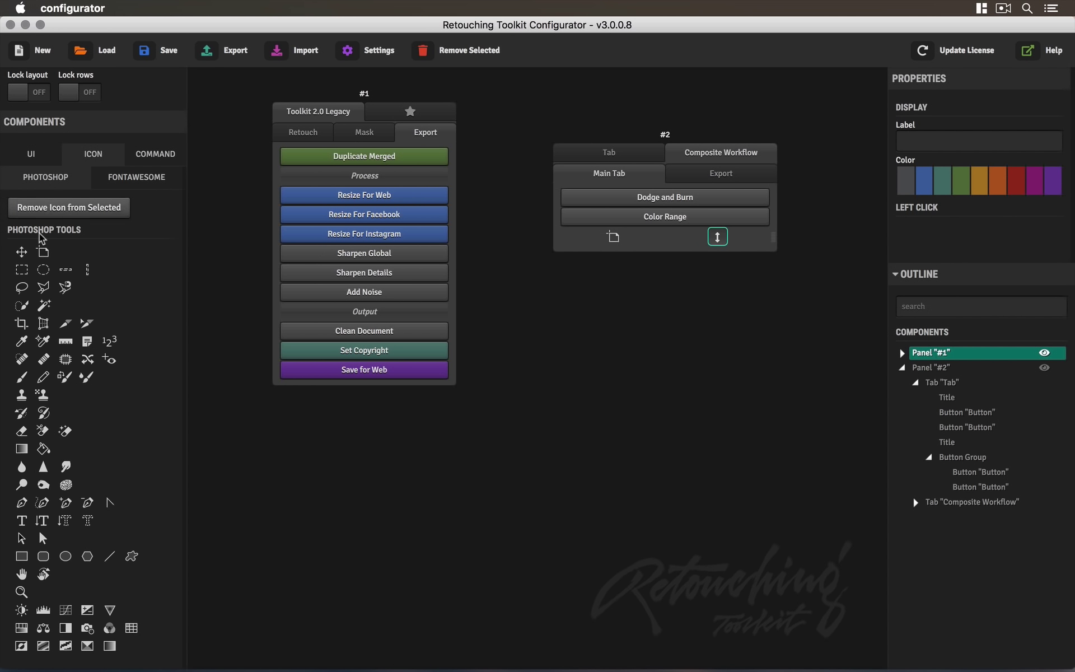
click(137, 187)
scroll(89, 353, down, 5)
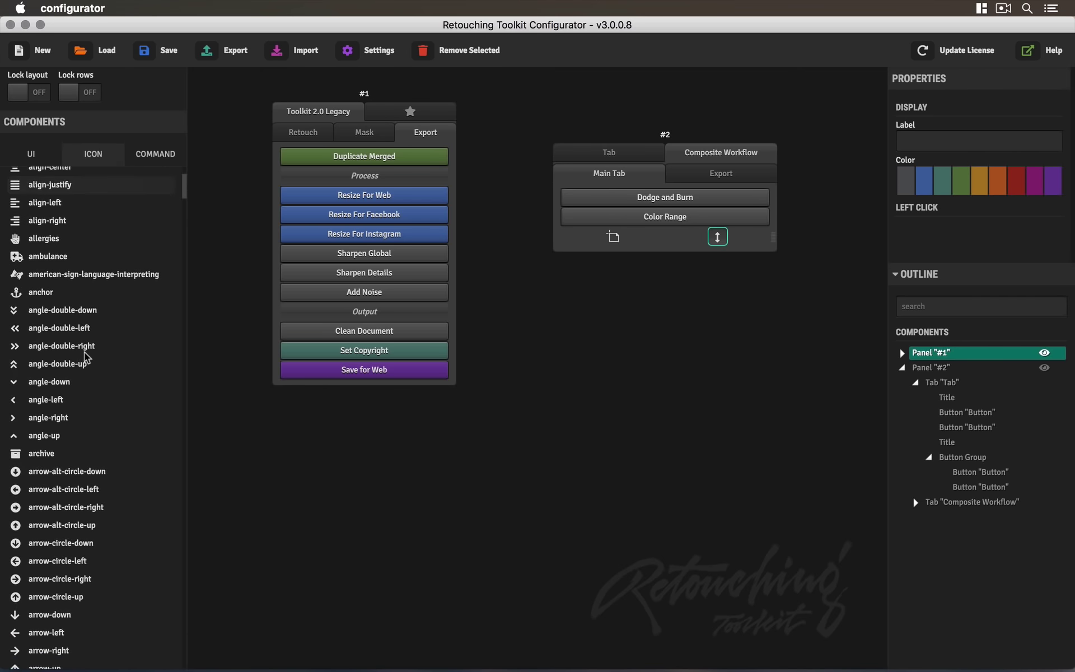
Show the available commands and panel #2's first tab, and check the Photoshop path selection in the settings
click(156, 159)
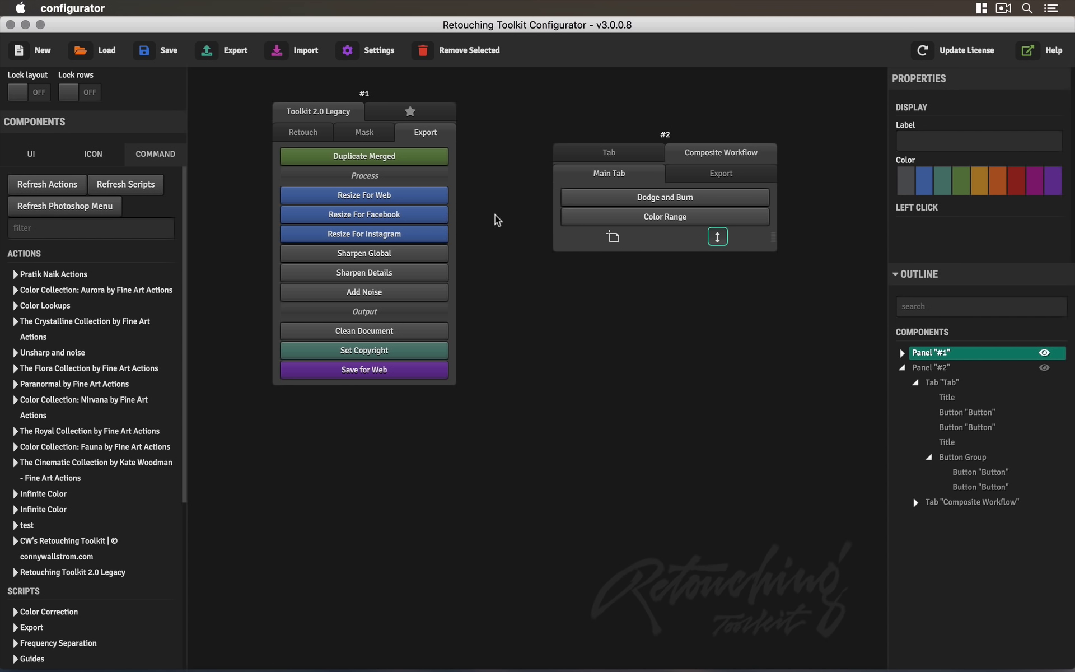
click(624, 155)
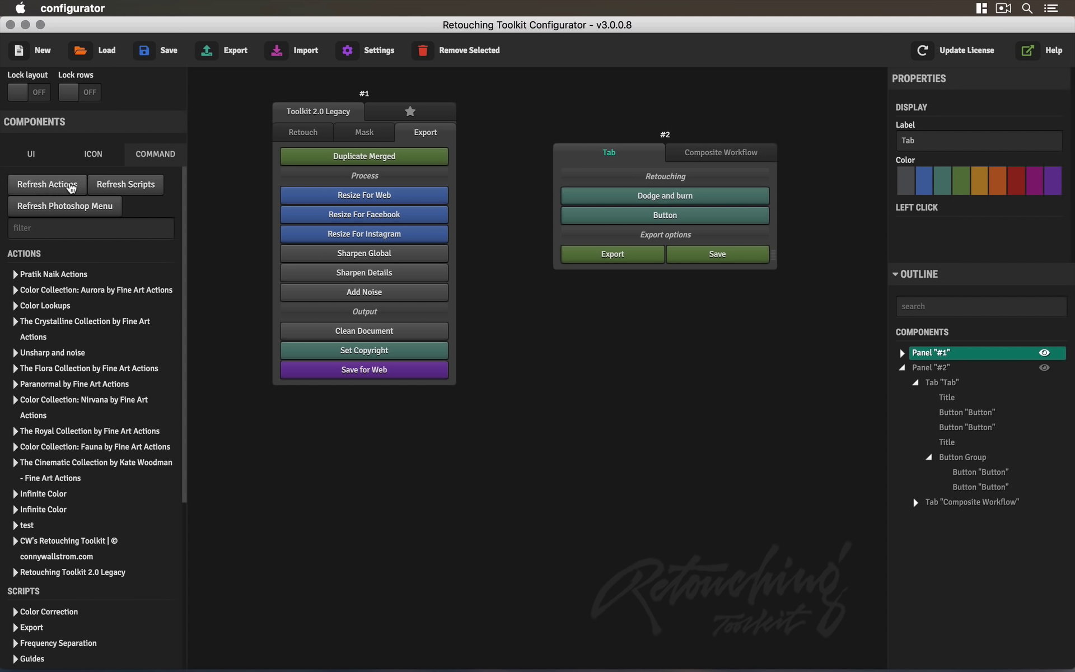
click(352, 54)
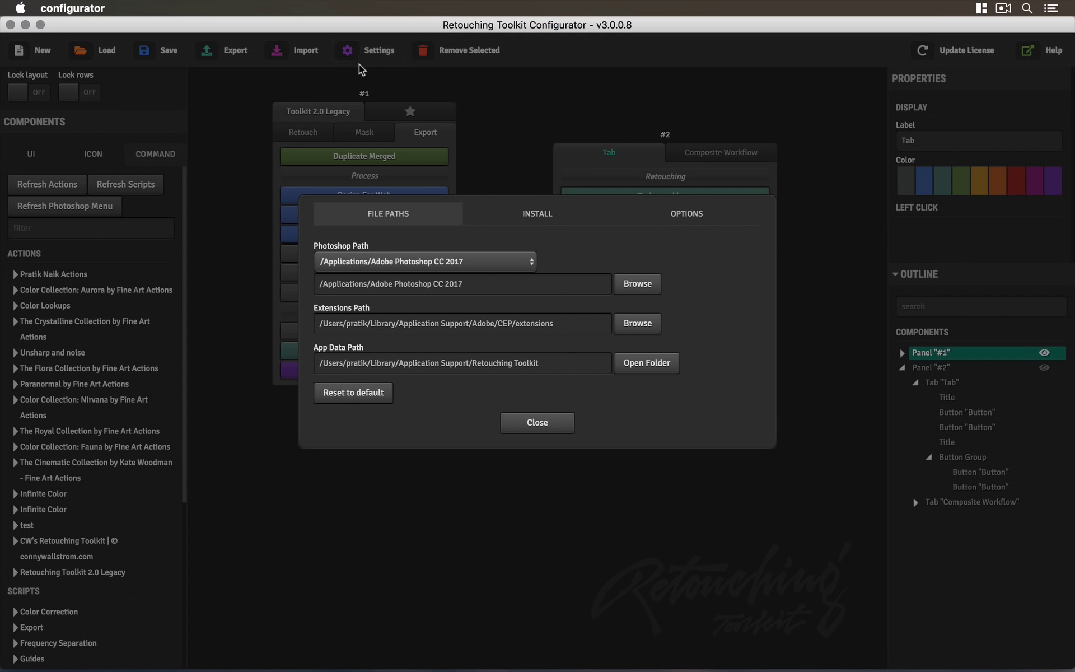
click(406, 261)
click(438, 262)
click(532, 428)
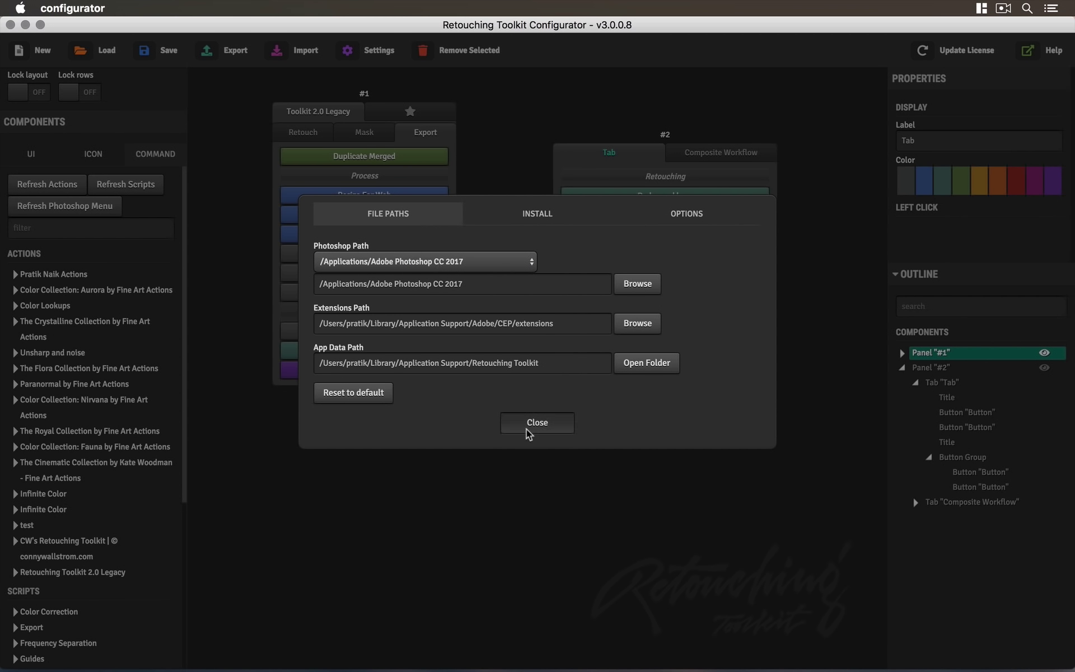
Refresh the action list and assign the Dodge and Burn action from the first action set to the Dodge and burn button
click(68, 187)
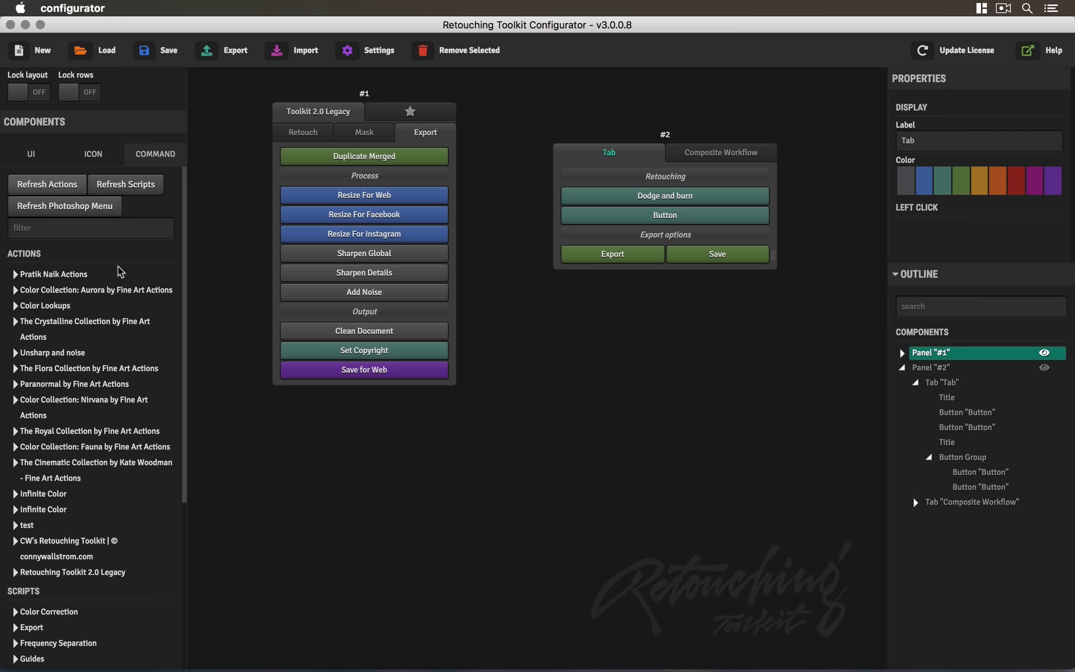
click(79, 277)
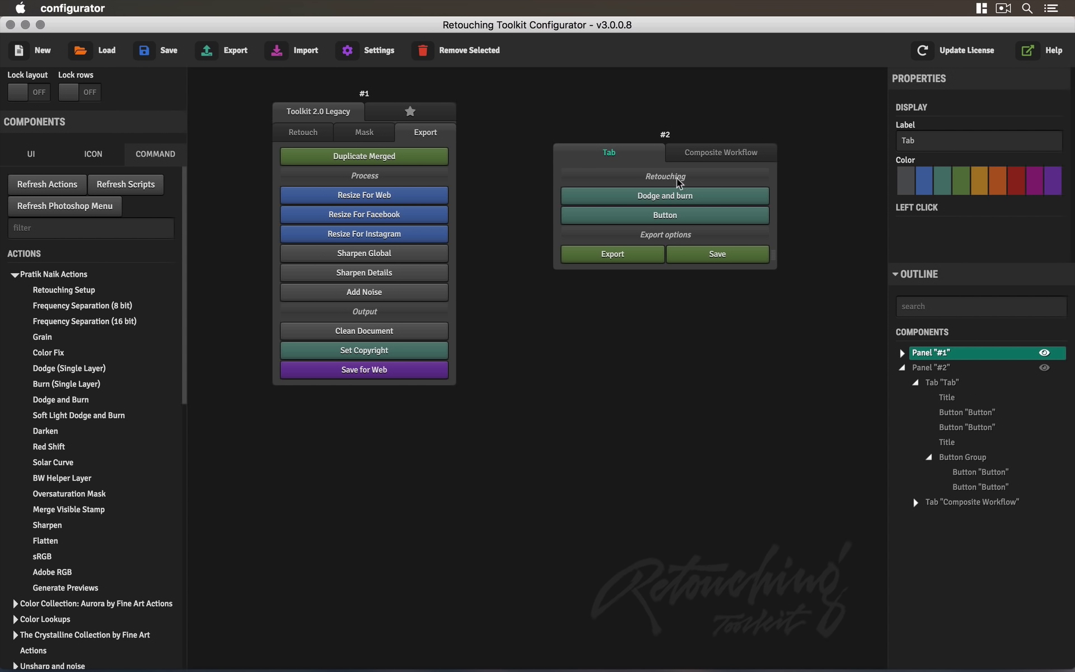
click(695, 202)
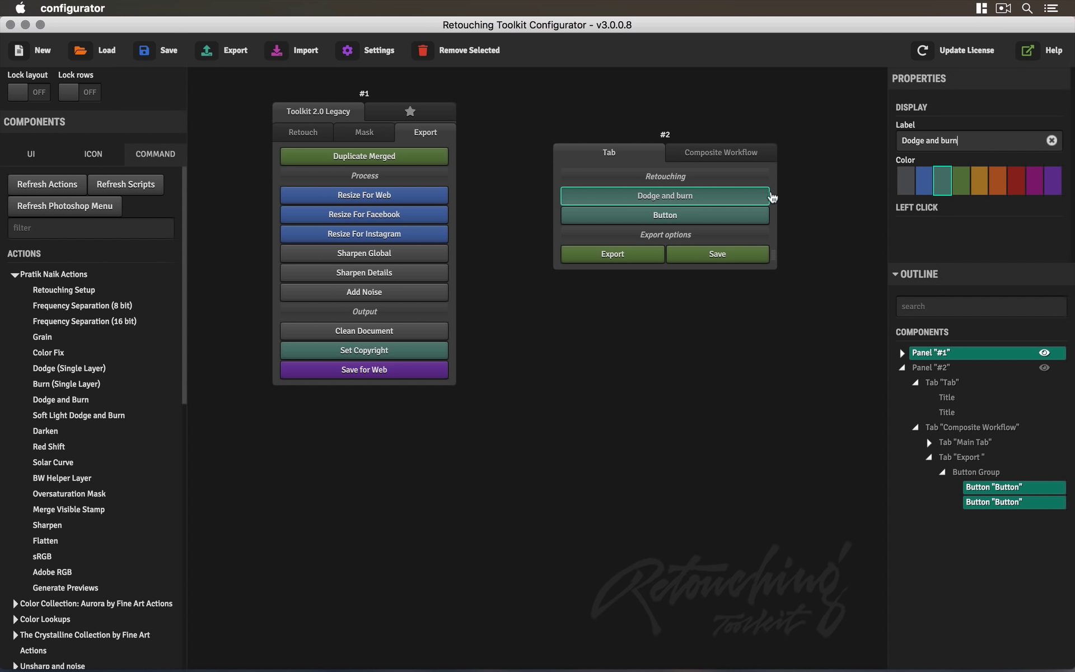
triple_click(970, 139)
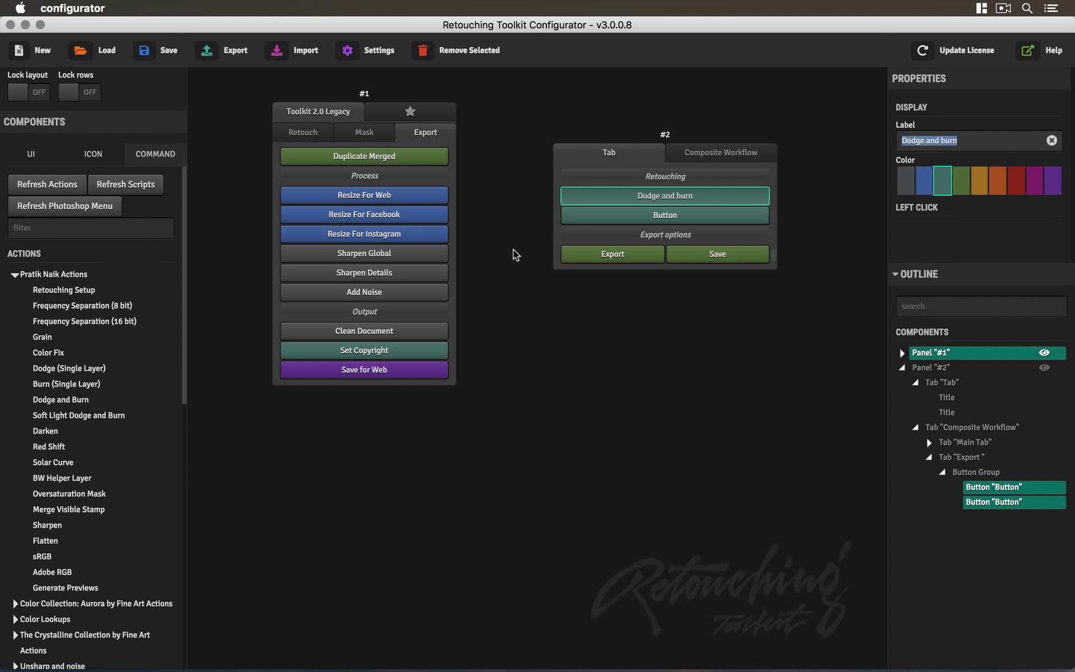
double_click(83, 402)
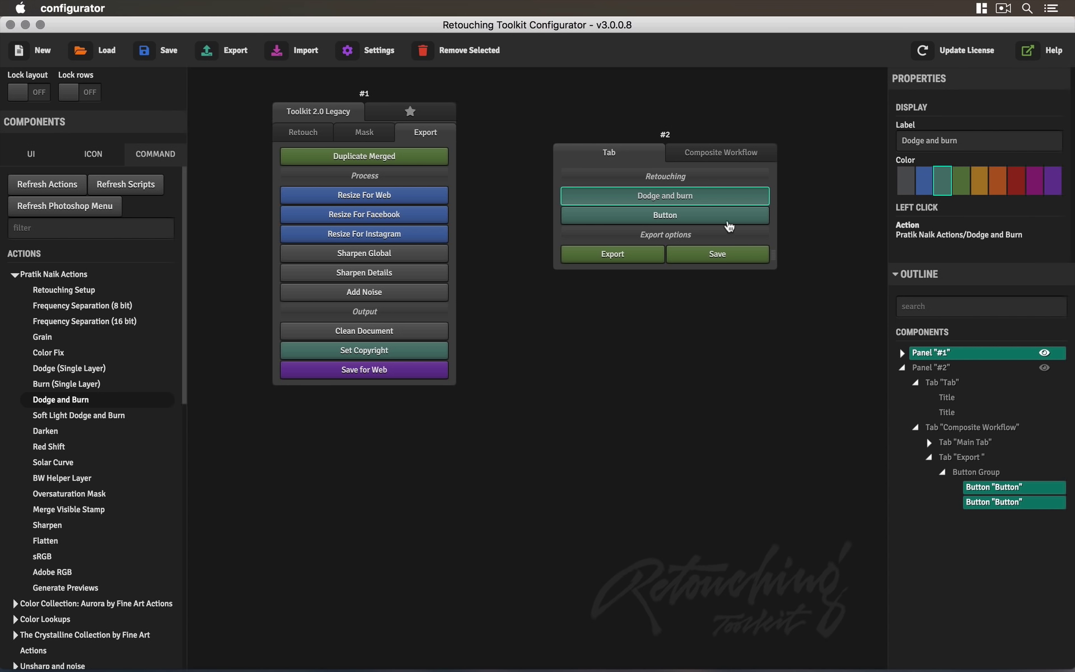
Label the button below Dodge and burn "Retouching Setup" and assign it the Retouching Setup action
click(670, 216)
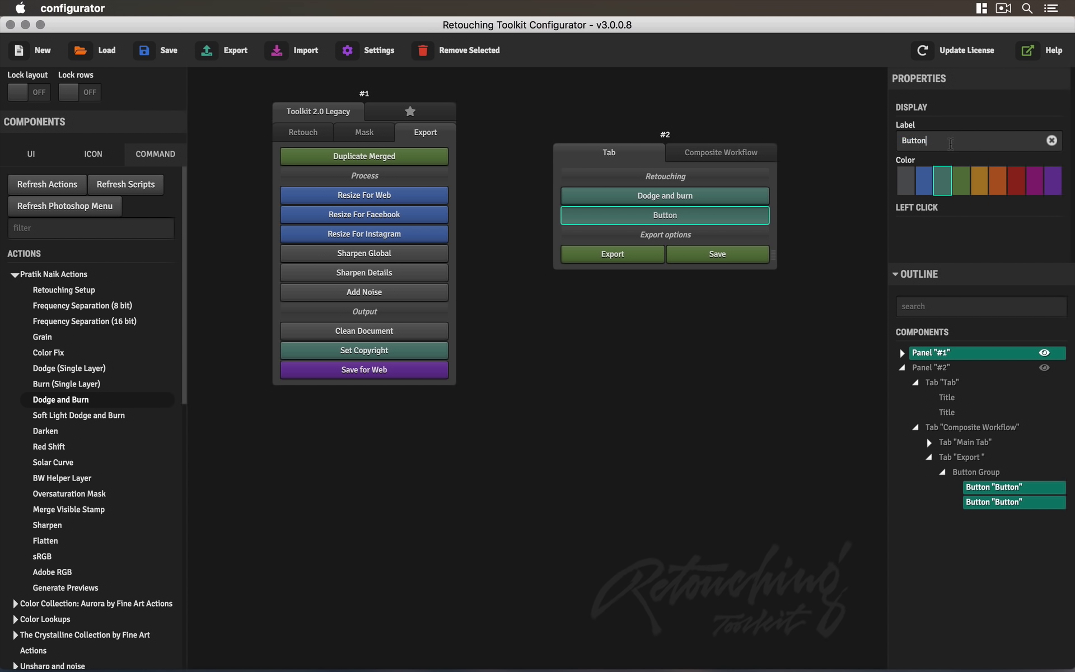
text(Retouching Setup)
key(Return)
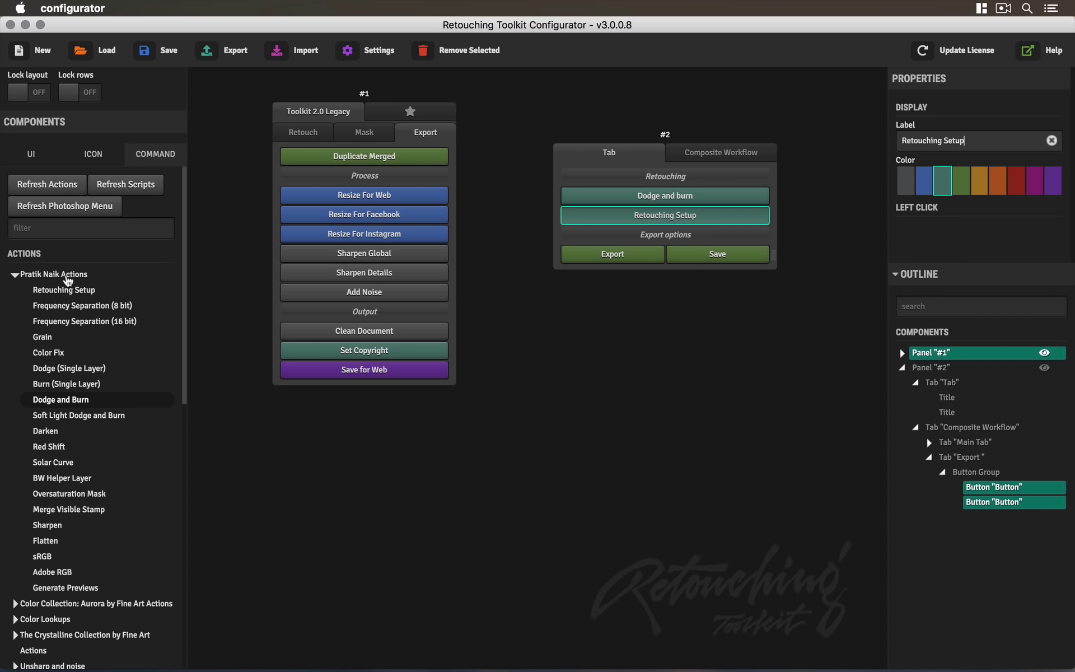
click(65, 288)
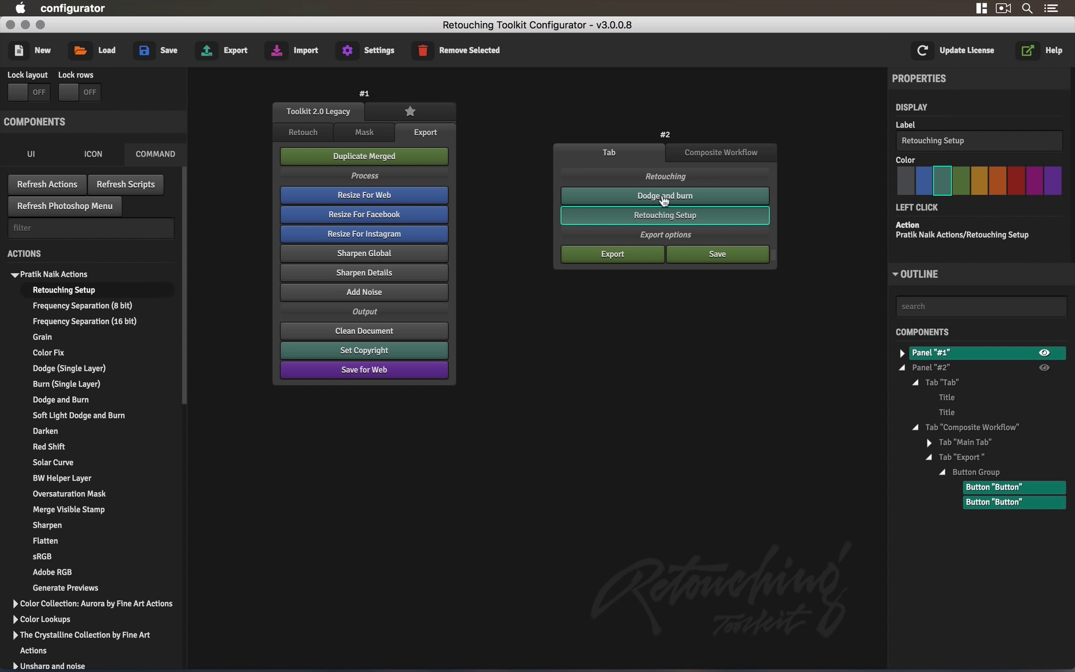
Color the Retouching Setup button amber and move it above the Dodge and burn button
click(977, 178)
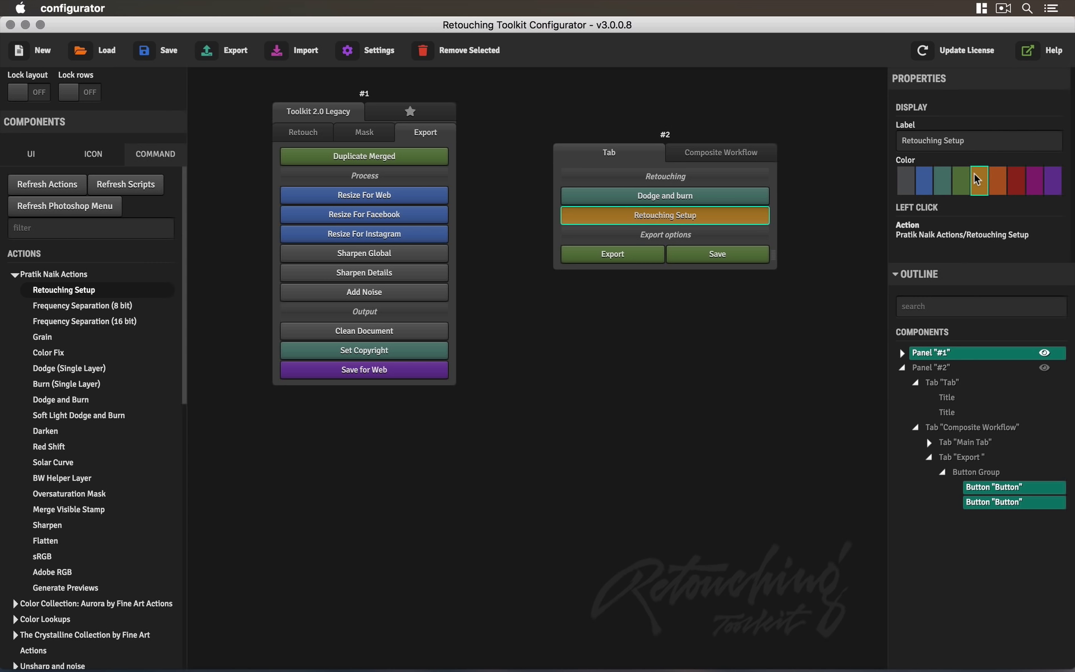
drag(706, 220, 709, 199)
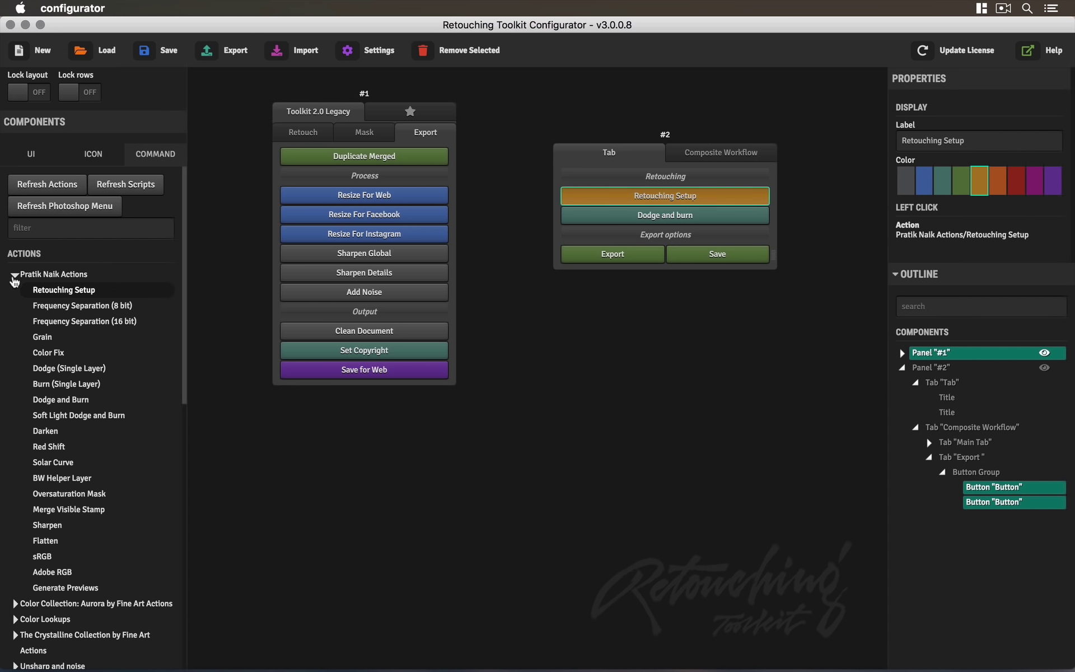
Browse the Retouching Toolkit 2.0 Legacy actions and the script categories, expanding the Color Correction scripts
click(38, 277)
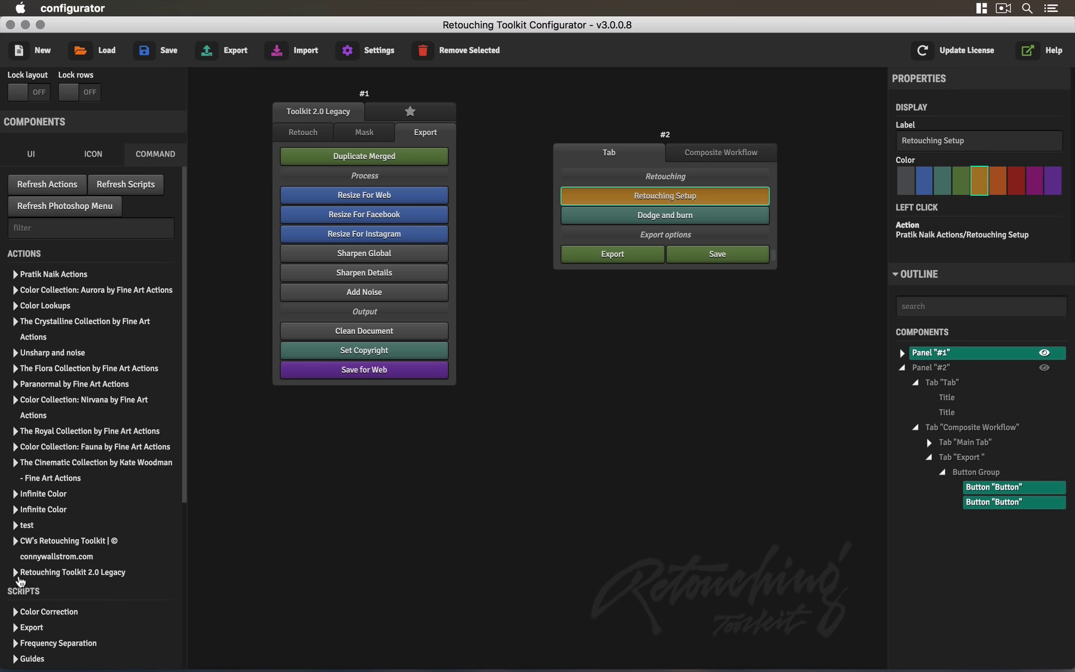
click(79, 574)
scroll(108, 577, down, 3)
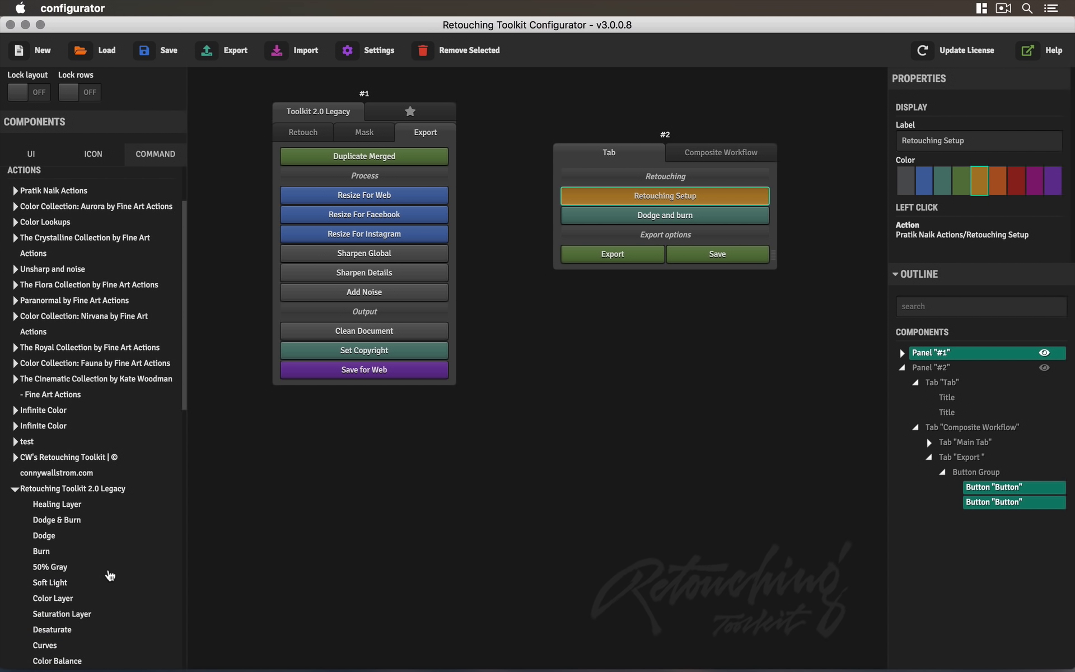
scroll(110, 576, down, 7)
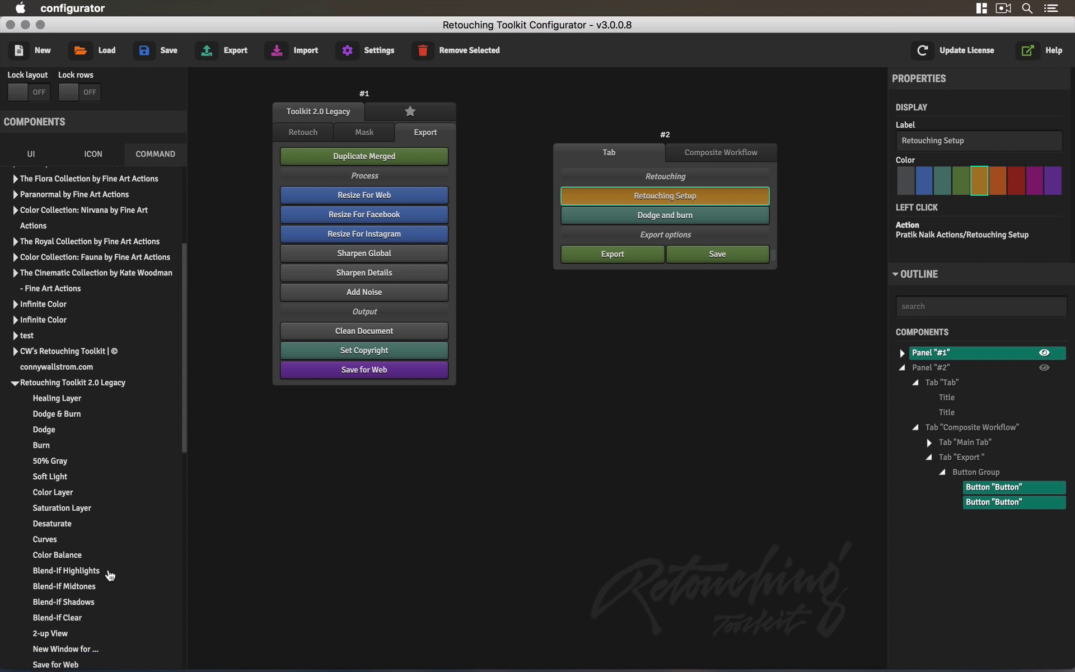
scroll(109, 576, down, 10)
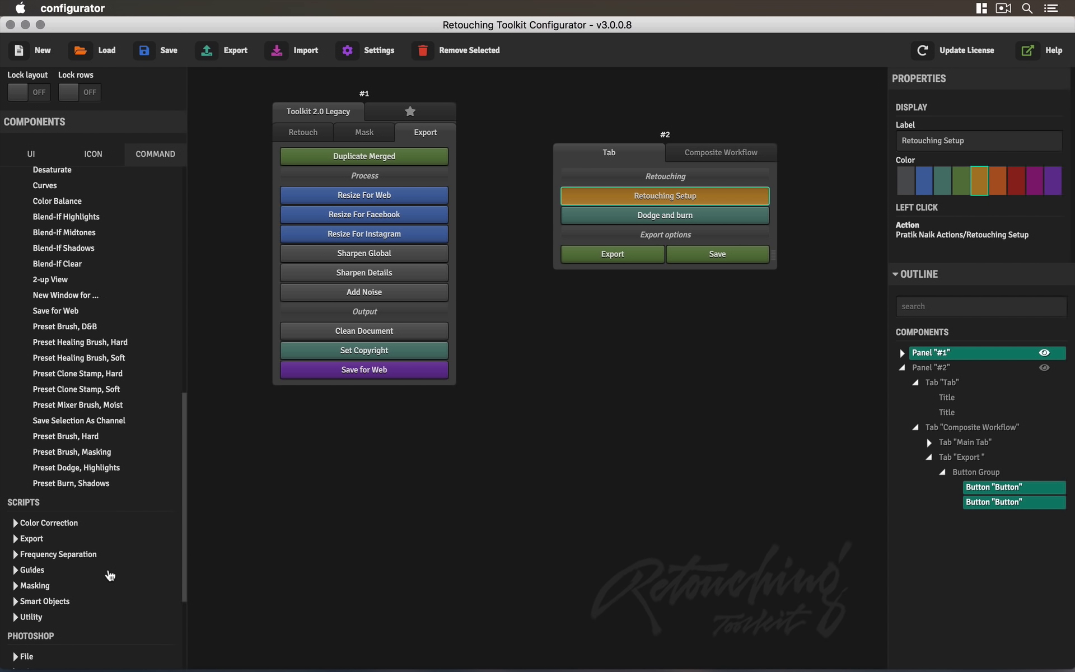
scroll(110, 576, up, 10)
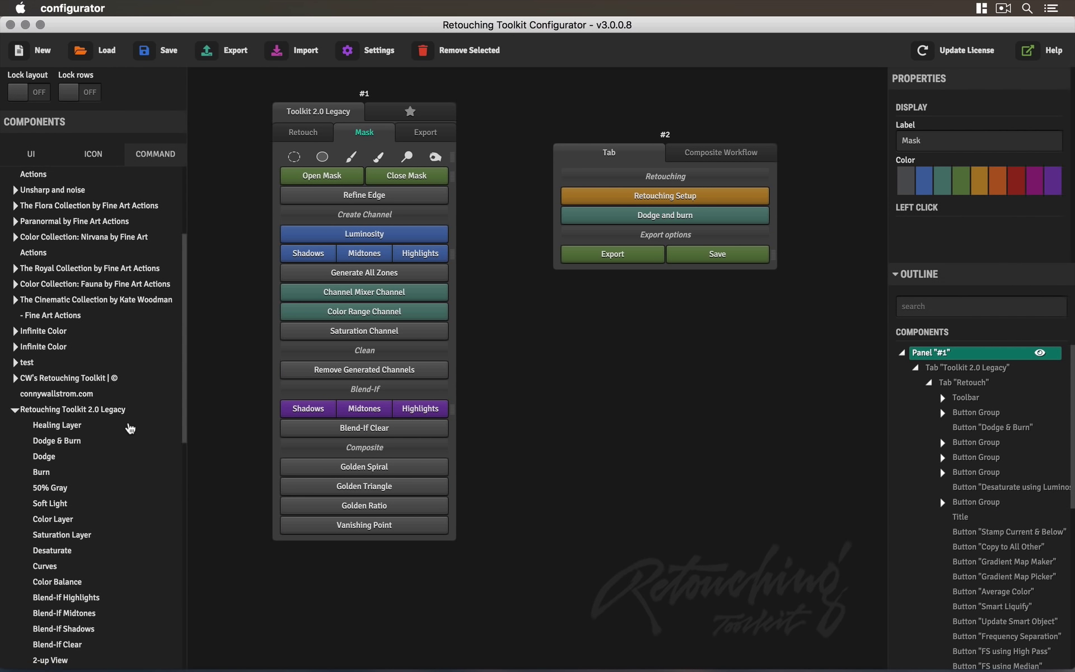
scroll(130, 429, down, 10)
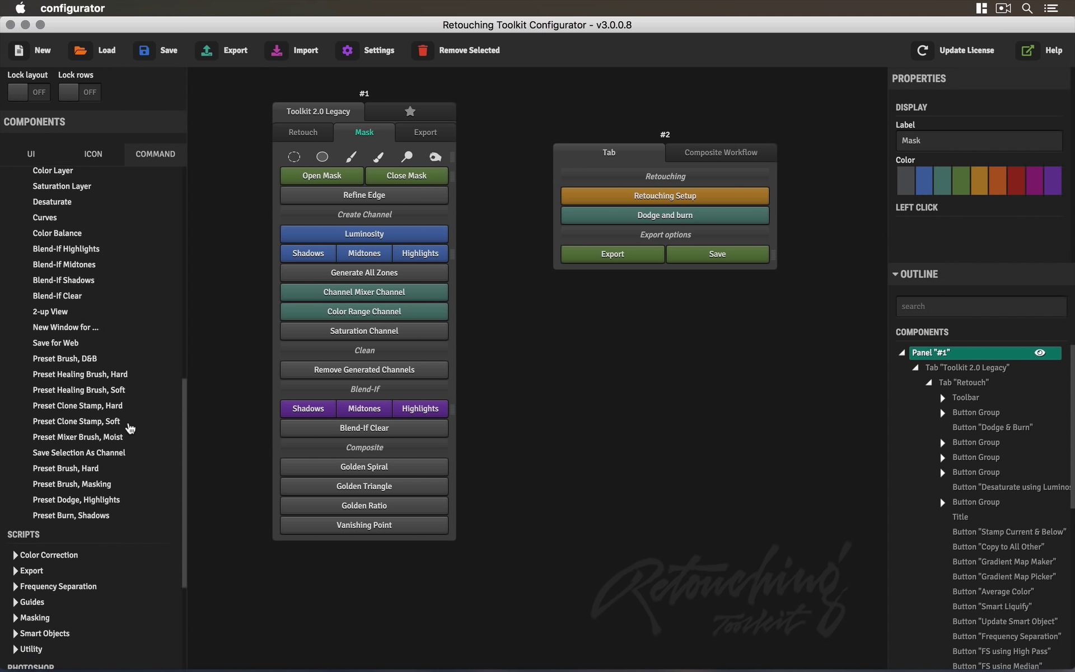
scroll(130, 429, down, 2)
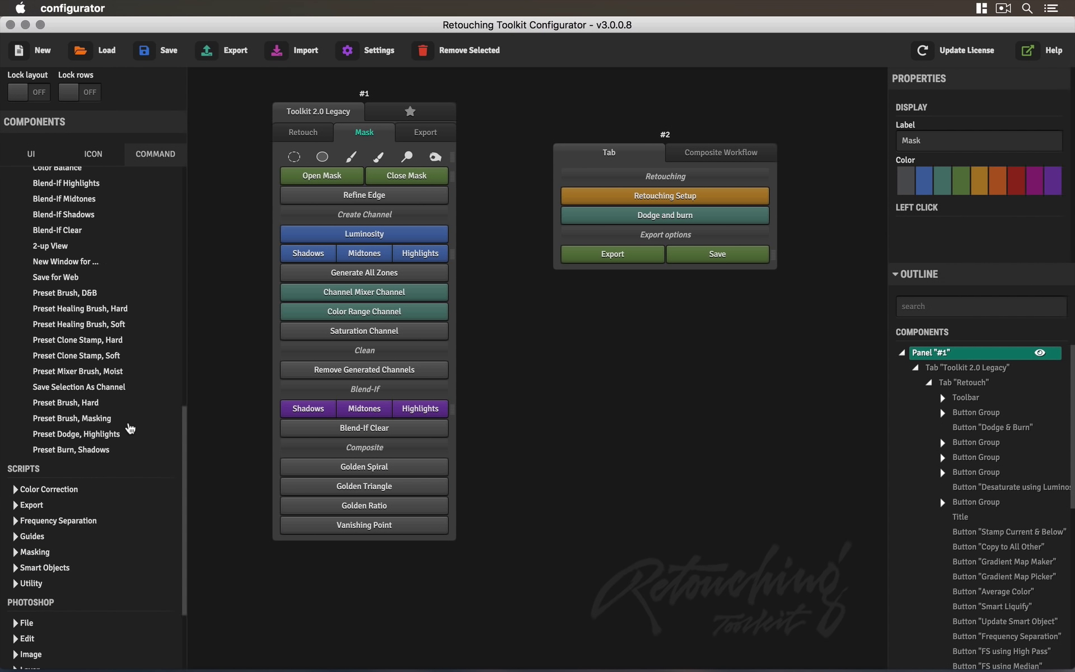
click(16, 484)
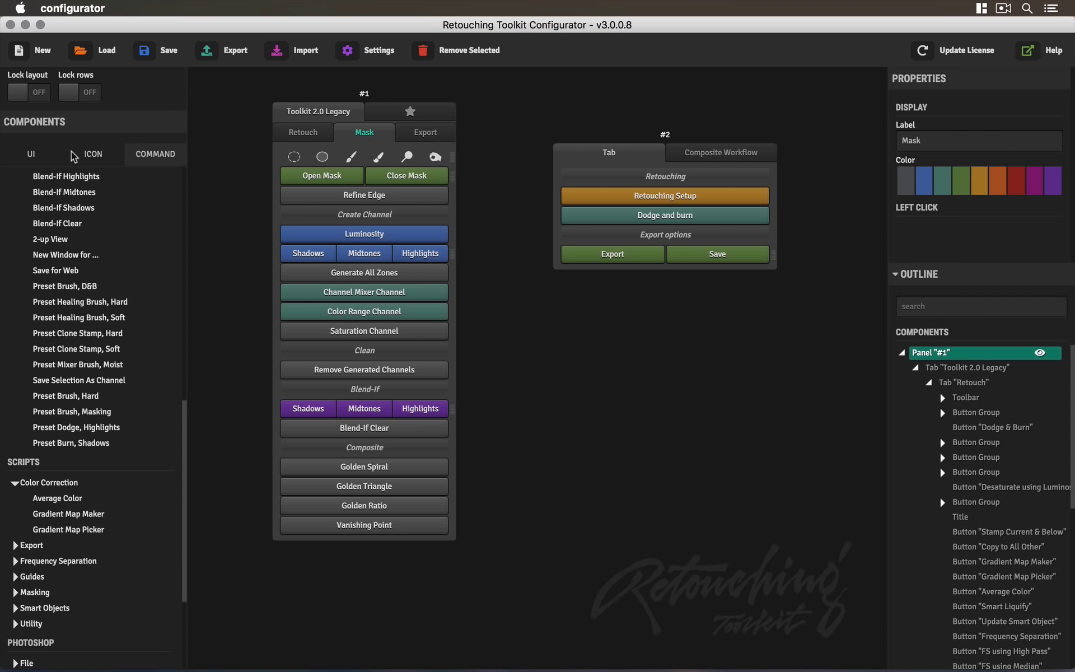
Add a button below Dodge and burn in panel #2 and label it "Gradient Map Maker"
click(39, 156)
mouse_move(41, 207)
mouse_down()
mouse_move(546, 207)
mouse_move(721, 234)
mouse_move(696, 239)
mouse_up()
click(696, 239)
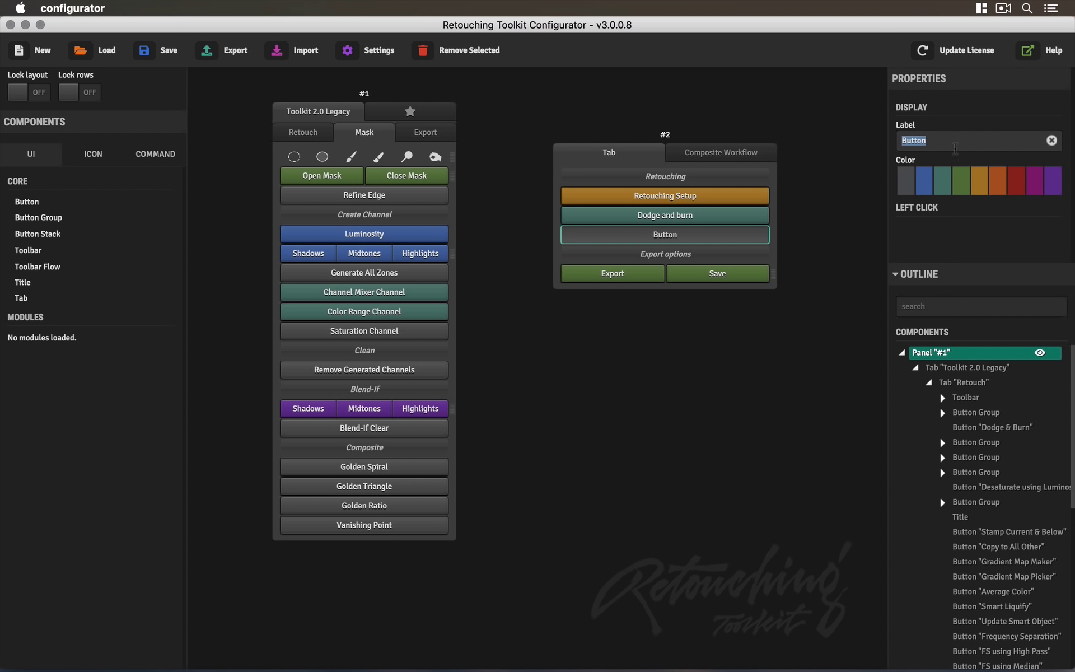
text(Gradient Map Maker)
key(Return)
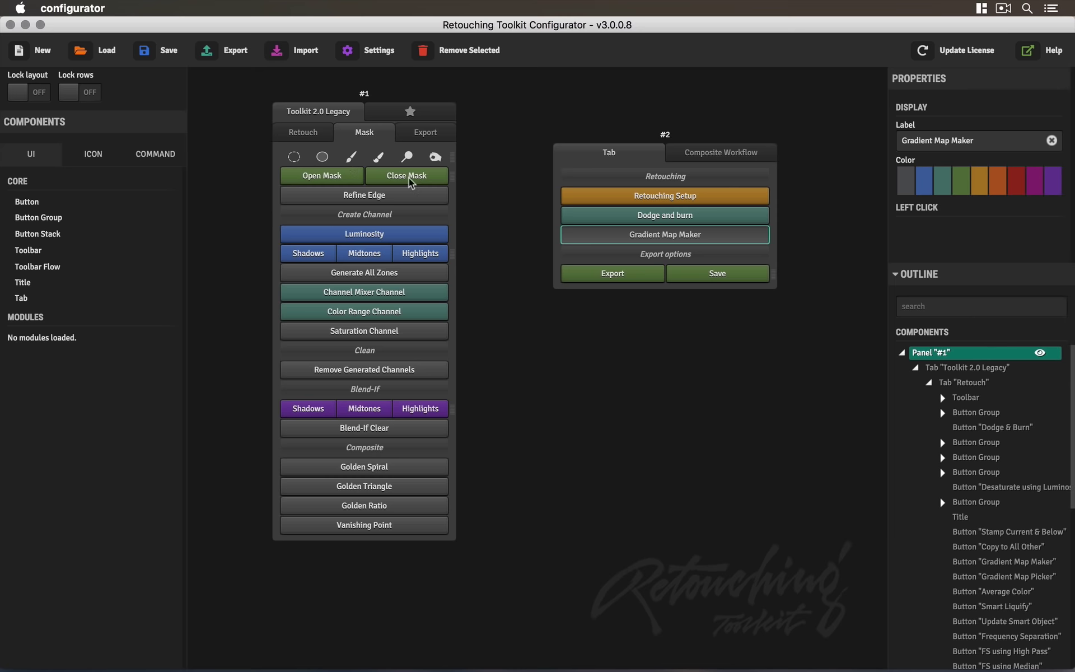
Assign the Color Correction script Gradient Map Maker to the new button and color the button purple
click(162, 154)
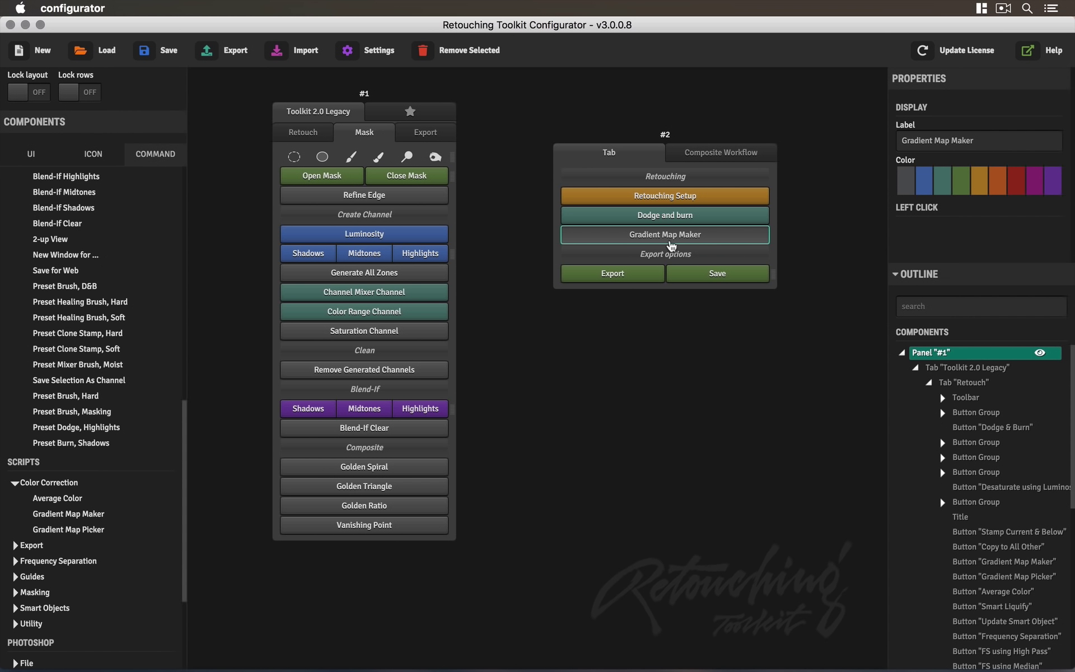
click(59, 520)
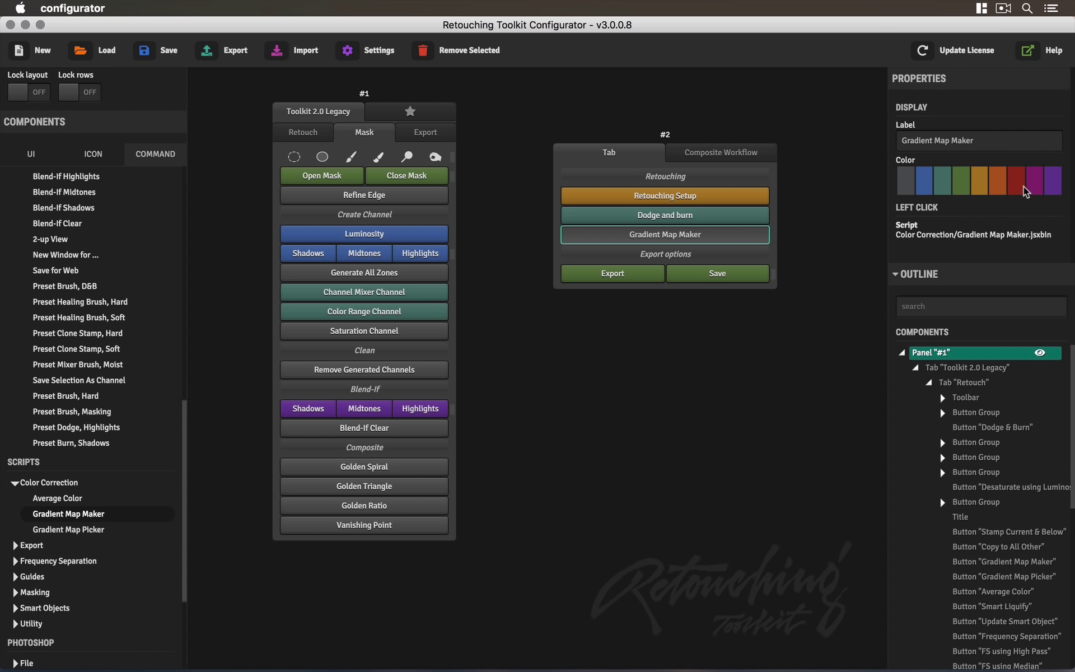
click(1053, 189)
Add a toolbar below the Export and Save buttons containing the Photoshop Brush, Clone Stamp and Curves icons
click(93, 160)
click(40, 161)
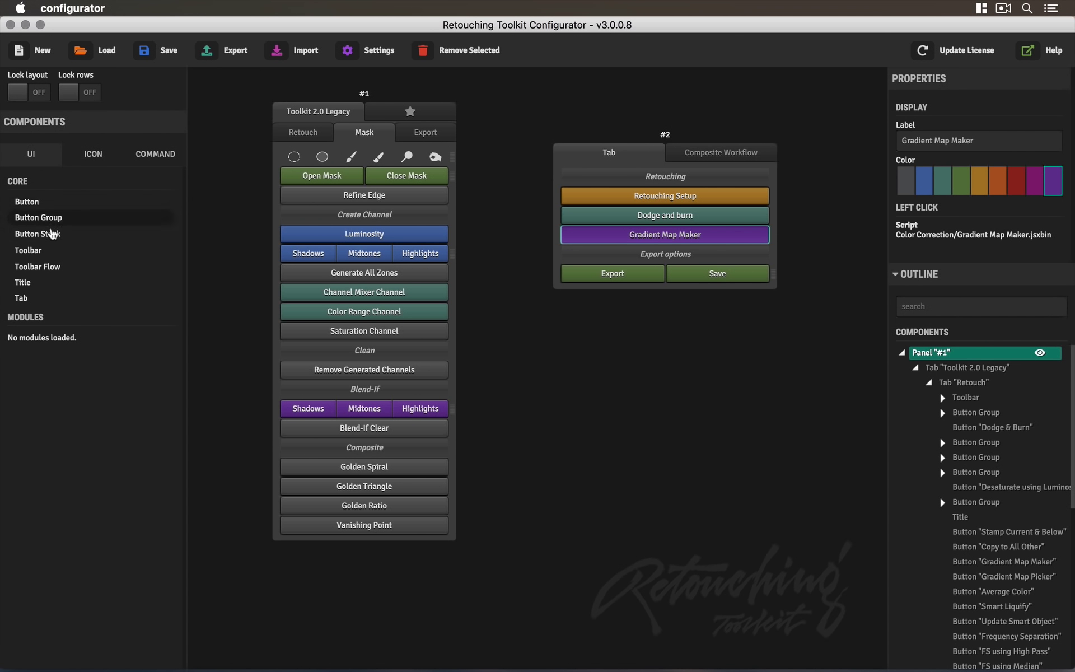
drag(44, 252, 664, 293)
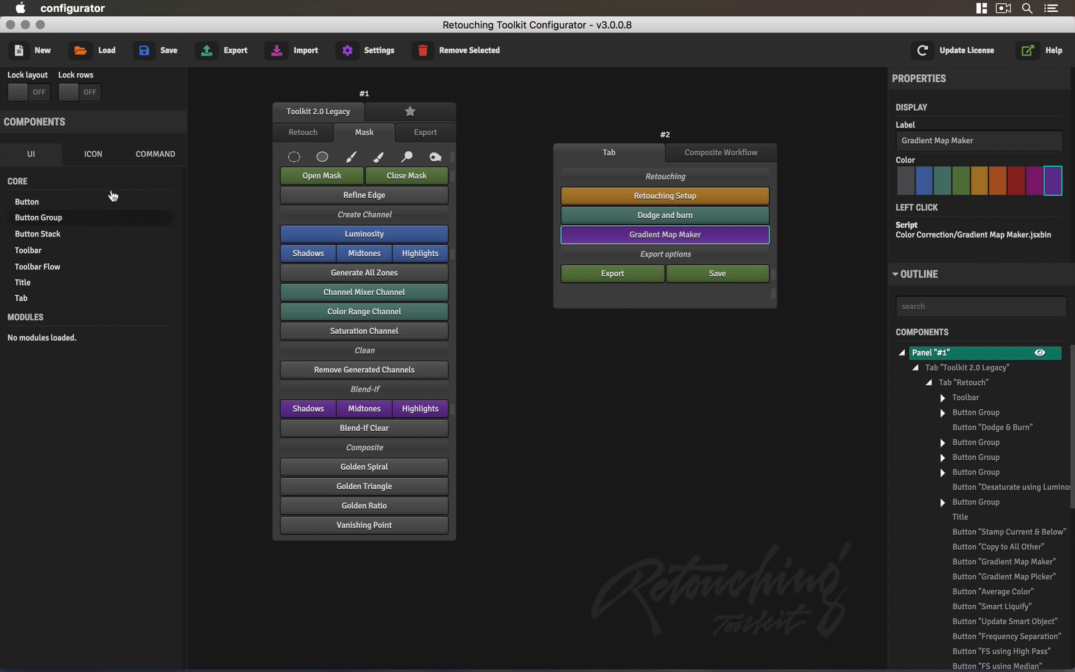
click(102, 159)
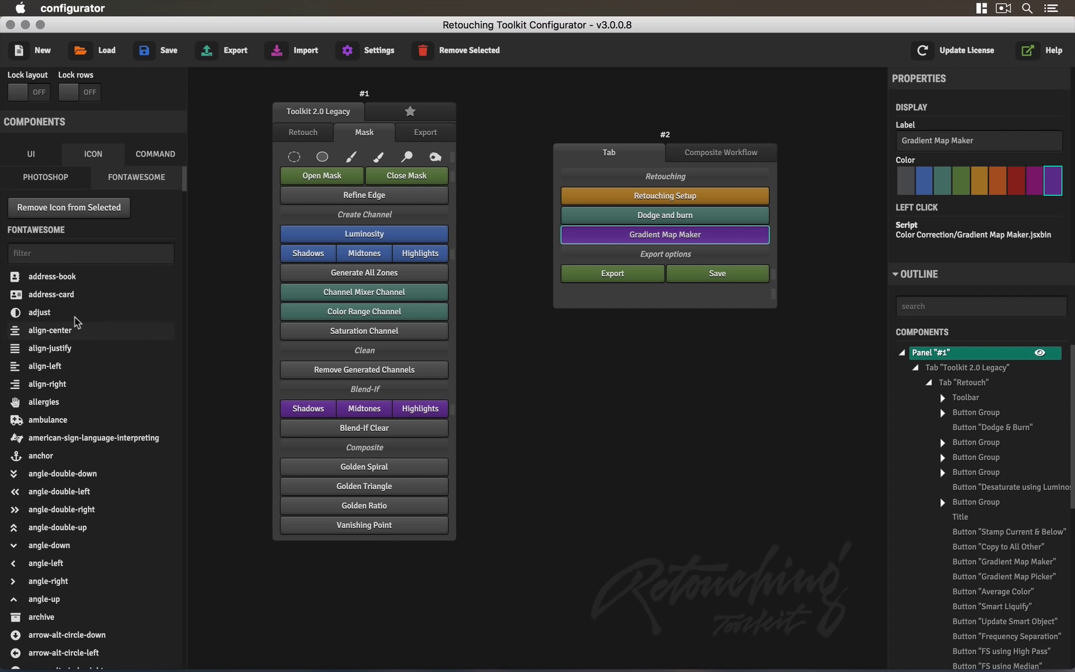
click(55, 182)
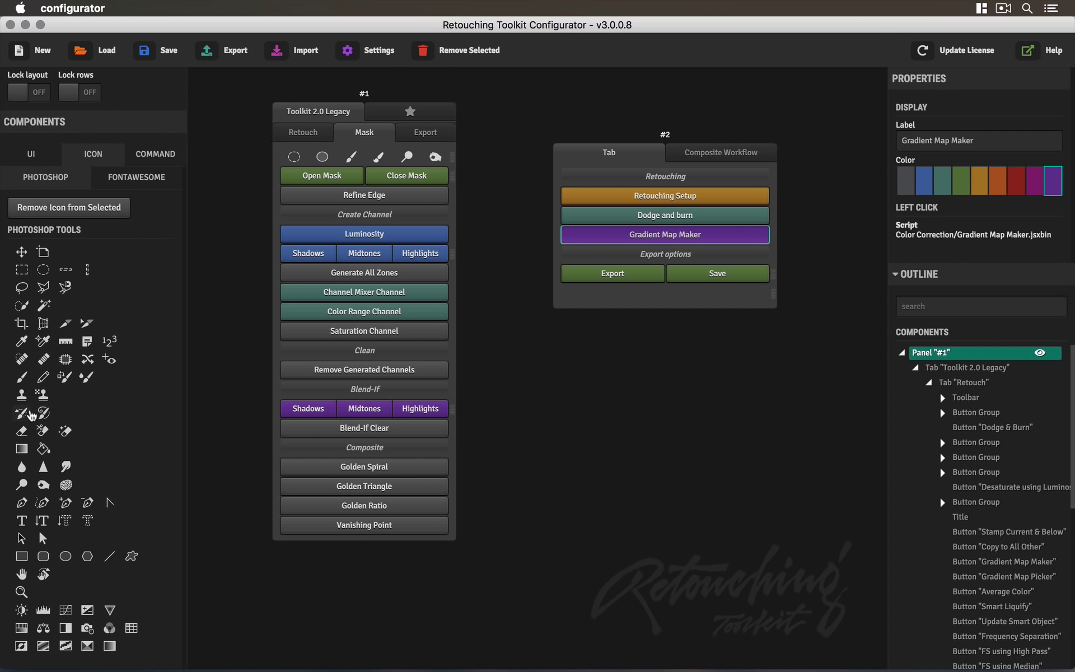
drag(45, 378, 622, 302)
mouse_move(21, 398)
mouse_down()
mouse_move(826, 287)
mouse_move(717, 307)
mouse_up()
mouse_move(66, 610)
mouse_down()
mouse_move(684, 313)
mouse_move(732, 303)
mouse_up()
Move the Mask tab from panel #1 into panel #2, between Tab and Composite Workflow, and display its contents
click(706, 156)
click(709, 159)
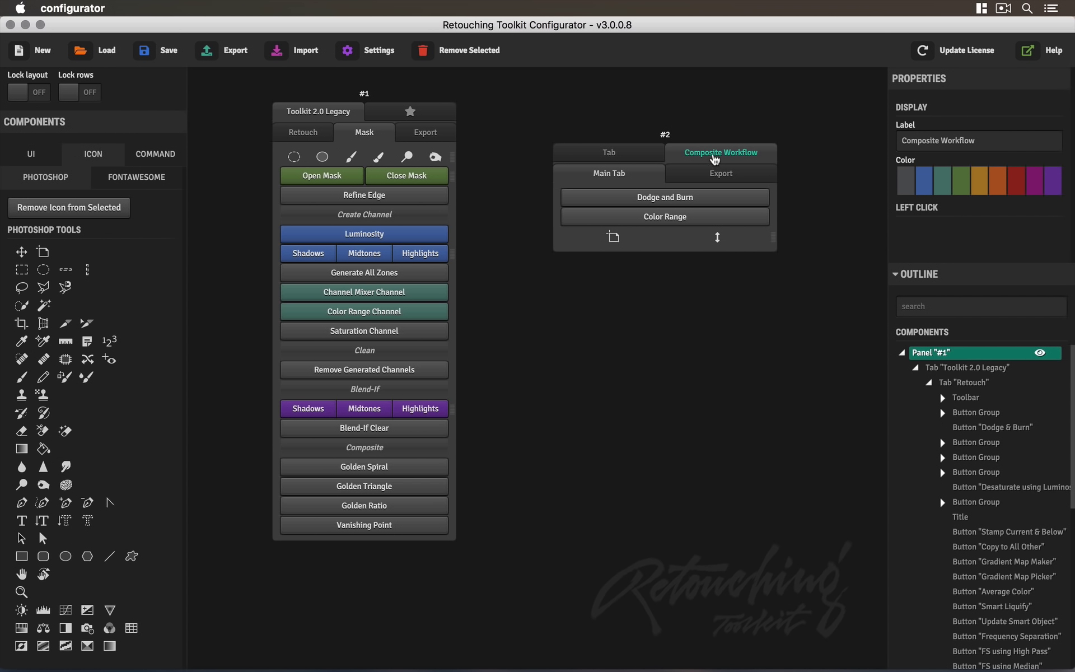
click(605, 159)
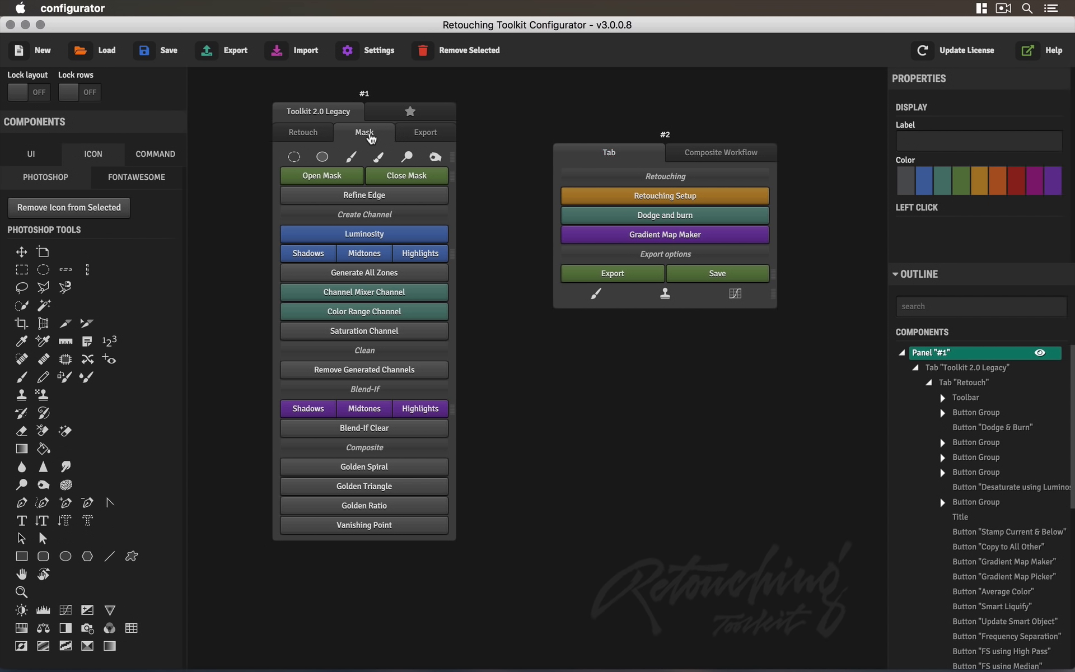
mouse_move(371, 138)
mouse_down()
mouse_move(378, 159)
mouse_move(539, 196)
mouse_move(660, 194)
mouse_move(700, 181)
mouse_move(711, 163)
mouse_move(686, 163)
mouse_move(688, 181)
mouse_up()
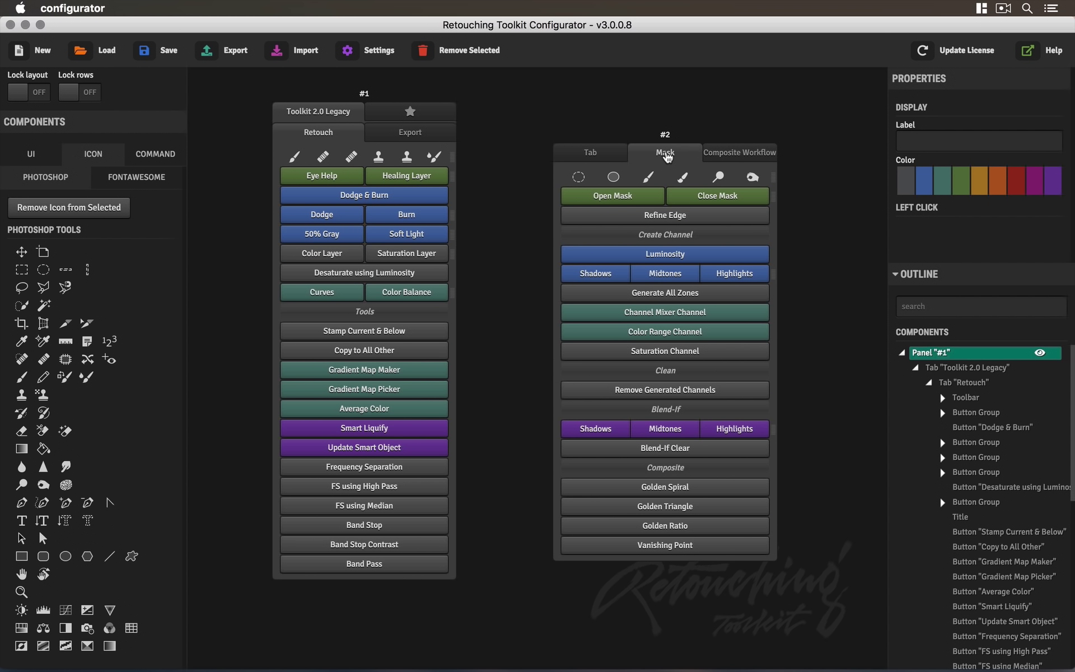
click(605, 155)
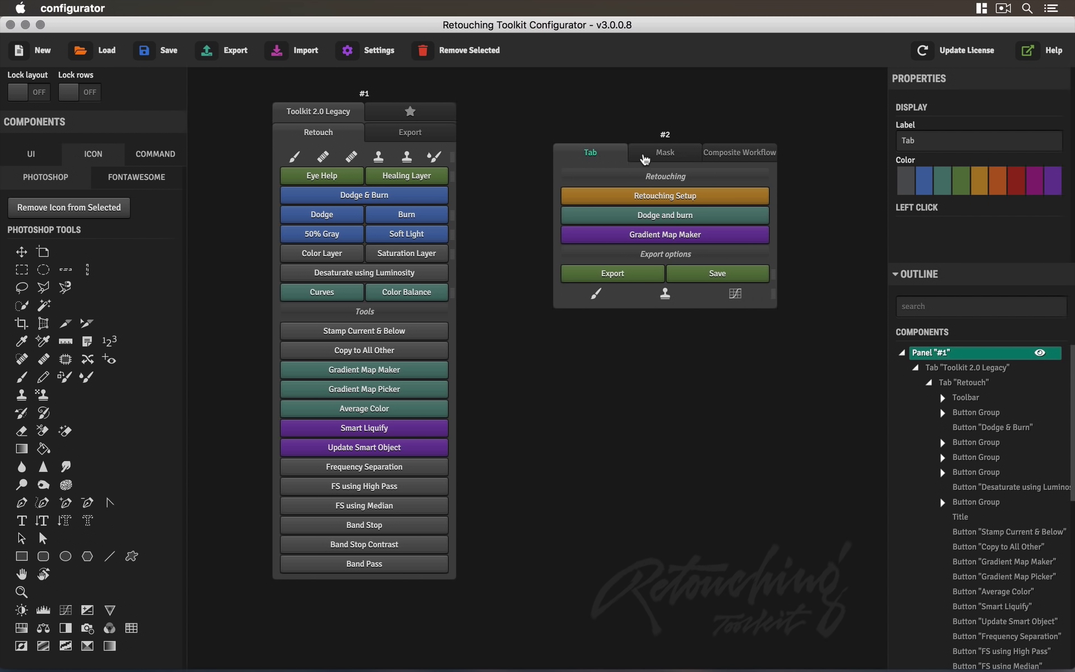
click(649, 160)
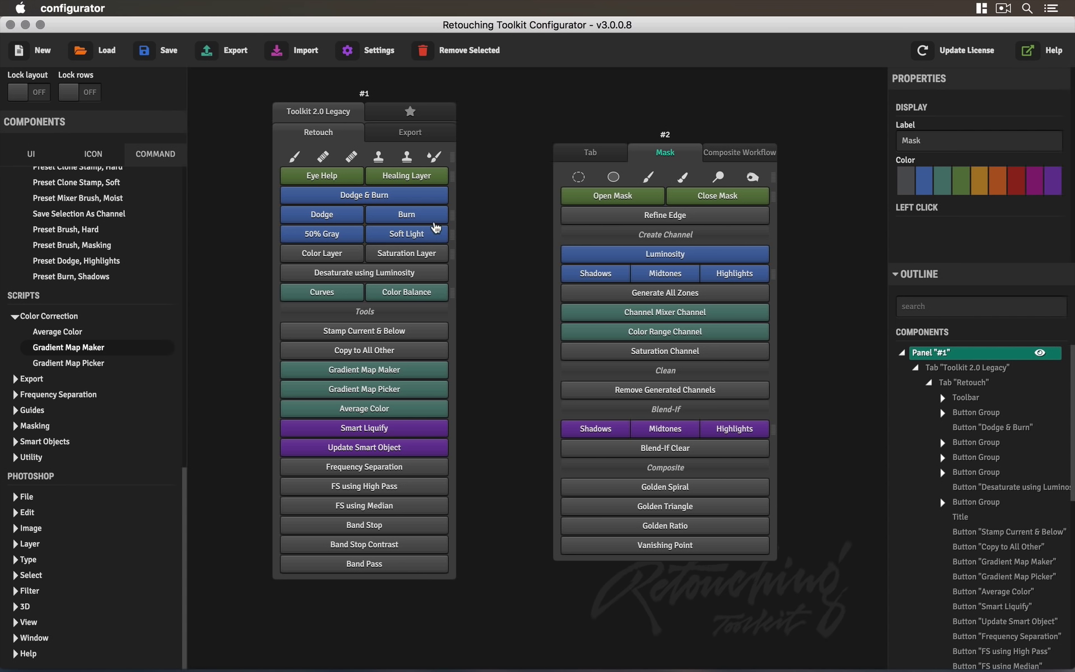
Filter the command list by "Dodge" and look through the matching actions
click(37, 153)
click(84, 157)
click(136, 156)
scroll(132, 315, up, 5)
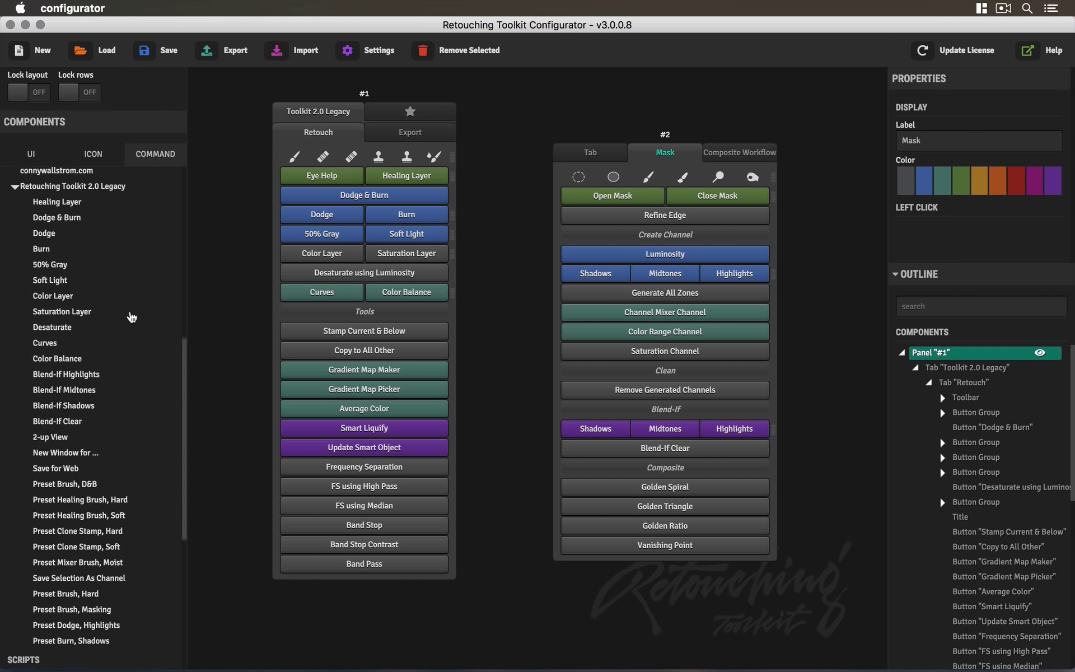
scroll(132, 317, up, 10)
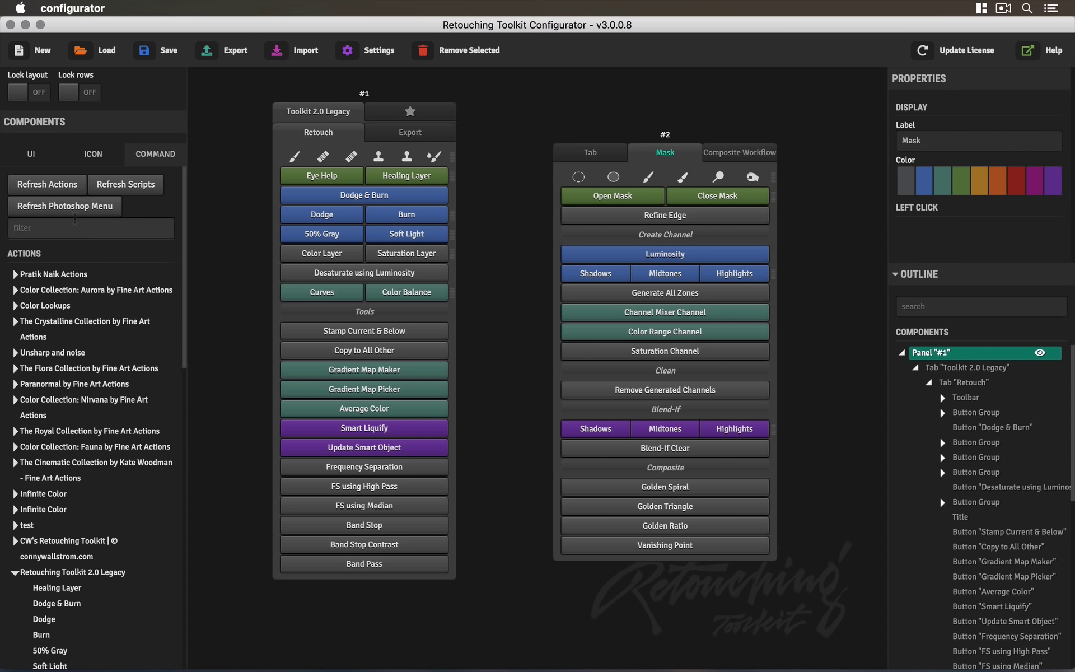
click(74, 220)
text(Dodge)
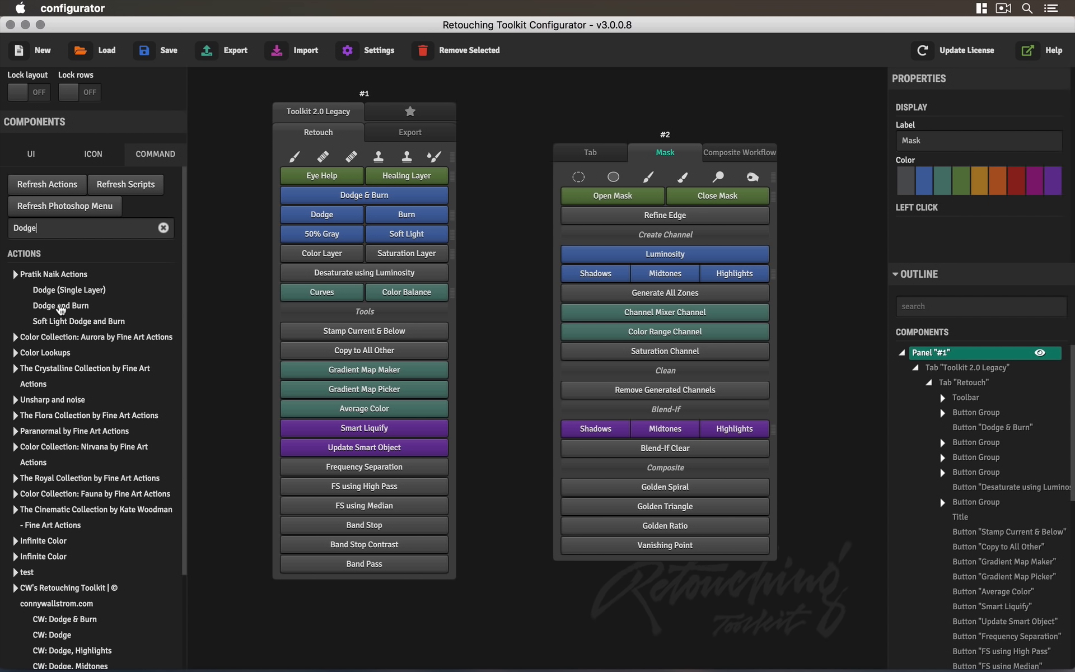
scroll(82, 394, down, 5)
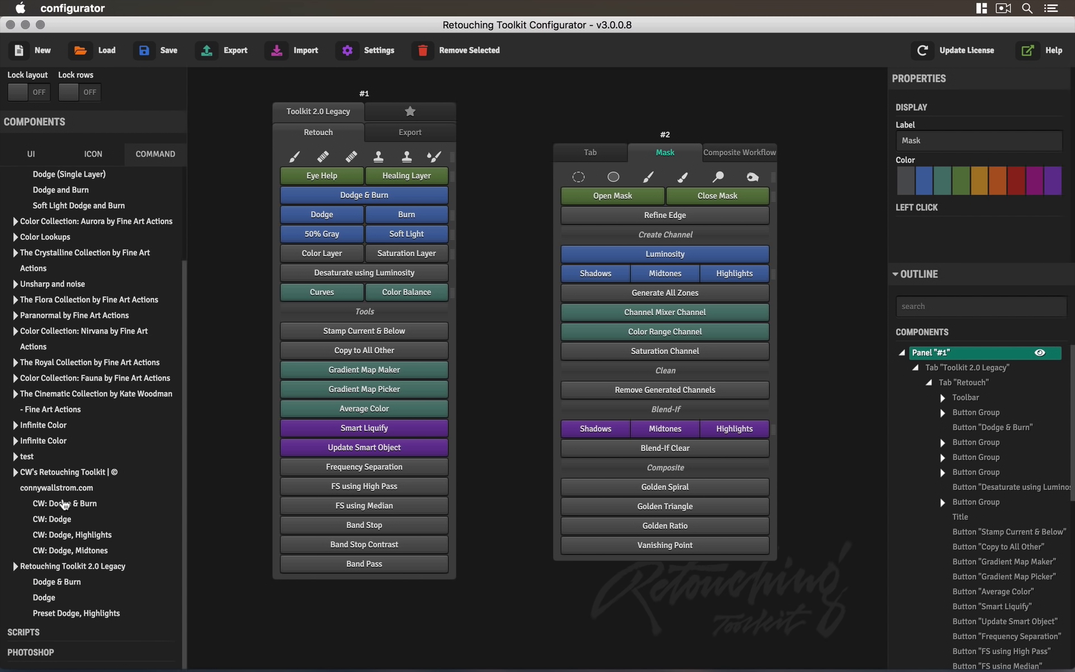
scroll(81, 516, up, 5)
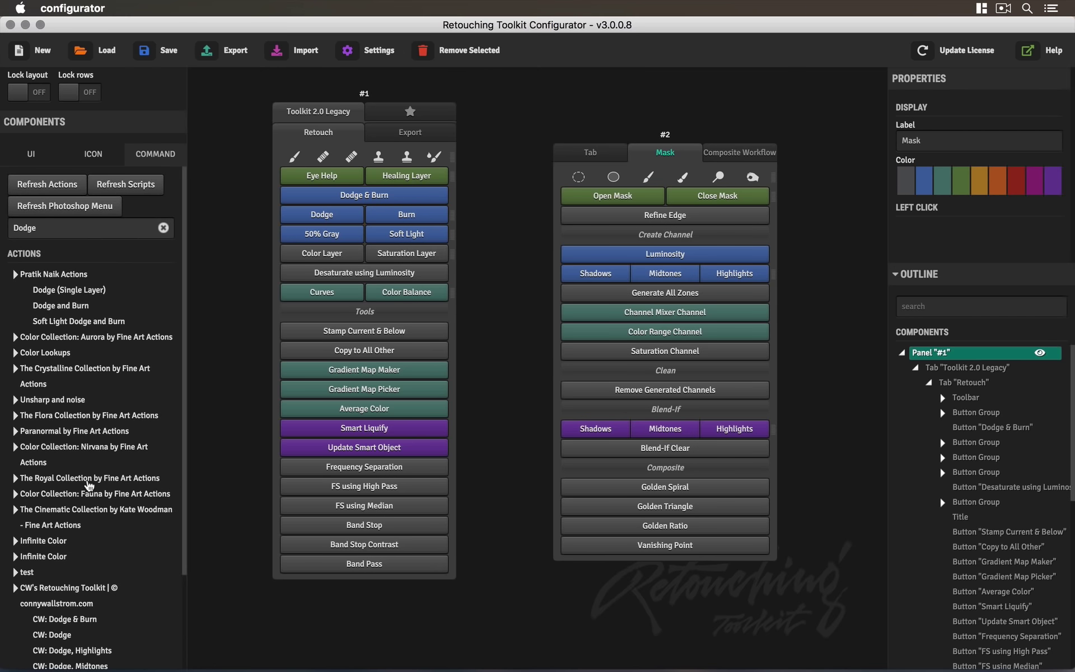
Filter the command list by "Infinite Color" instead, and clear the filter after checking the matching actions
drag(86, 232, 3, 224)
key(BackSpace)
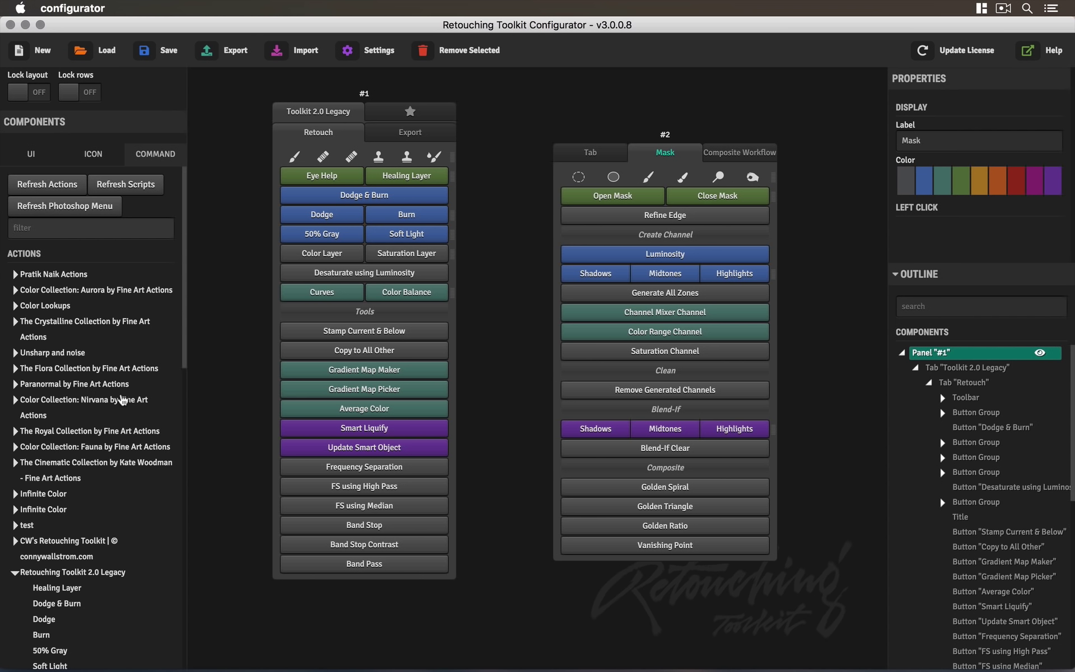
text(infini)
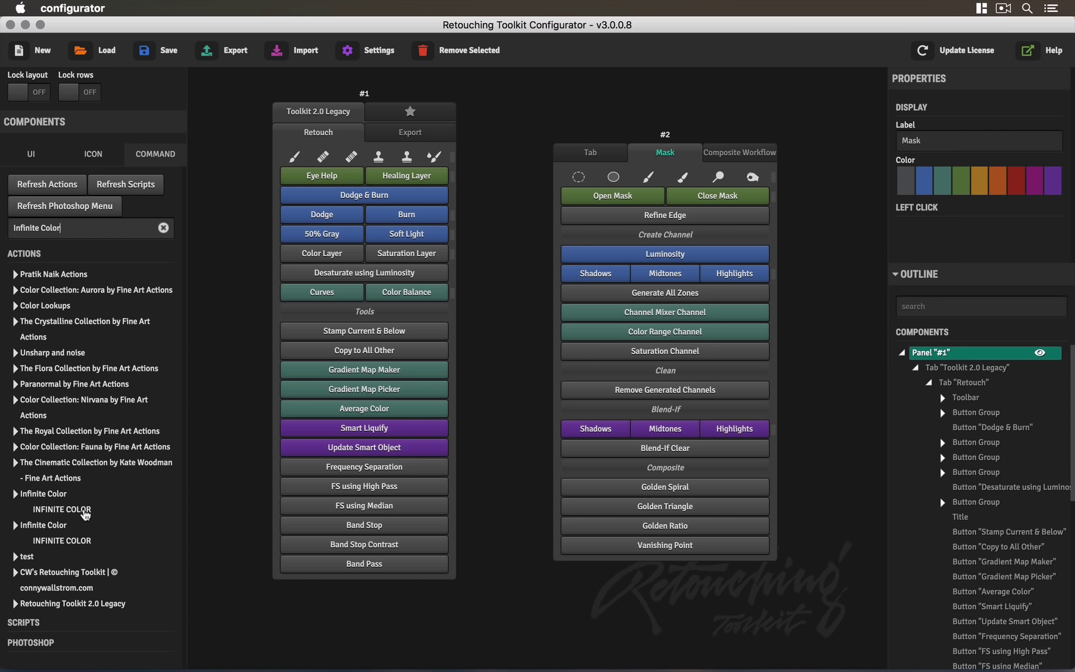
click(163, 228)
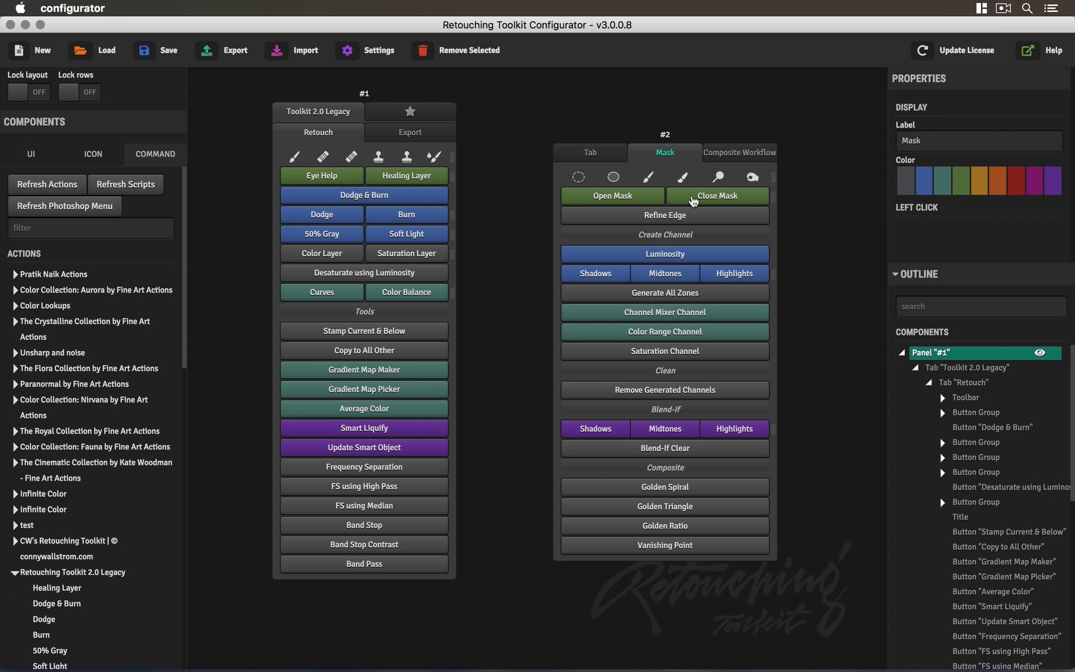
Turn on Lock rows and swap rows in panel #2 so Refine Edge sits above Open Mask and Close Mask
click(73, 95)
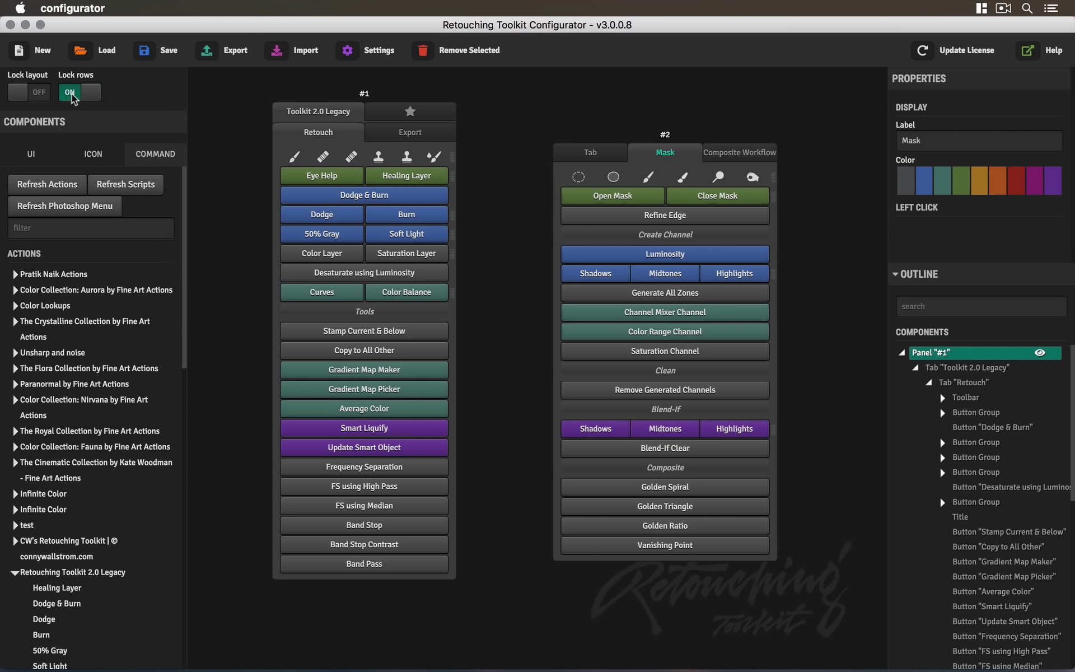
mouse_move(747, 211)
mouse_down()
mouse_move(745, 294)
mouse_move(744, 200)
mouse_up()
click(97, 94)
mouse_move(725, 200)
mouse_down()
mouse_move(721, 296)
mouse_move(595, 201)
mouse_move(732, 197)
mouse_up()
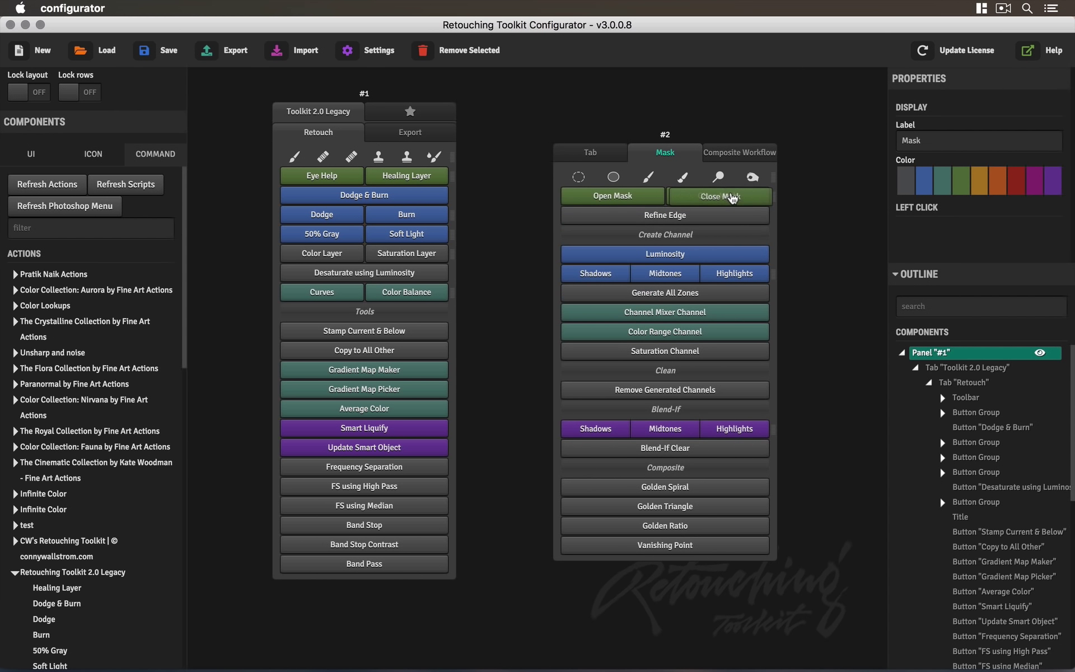
click(79, 94)
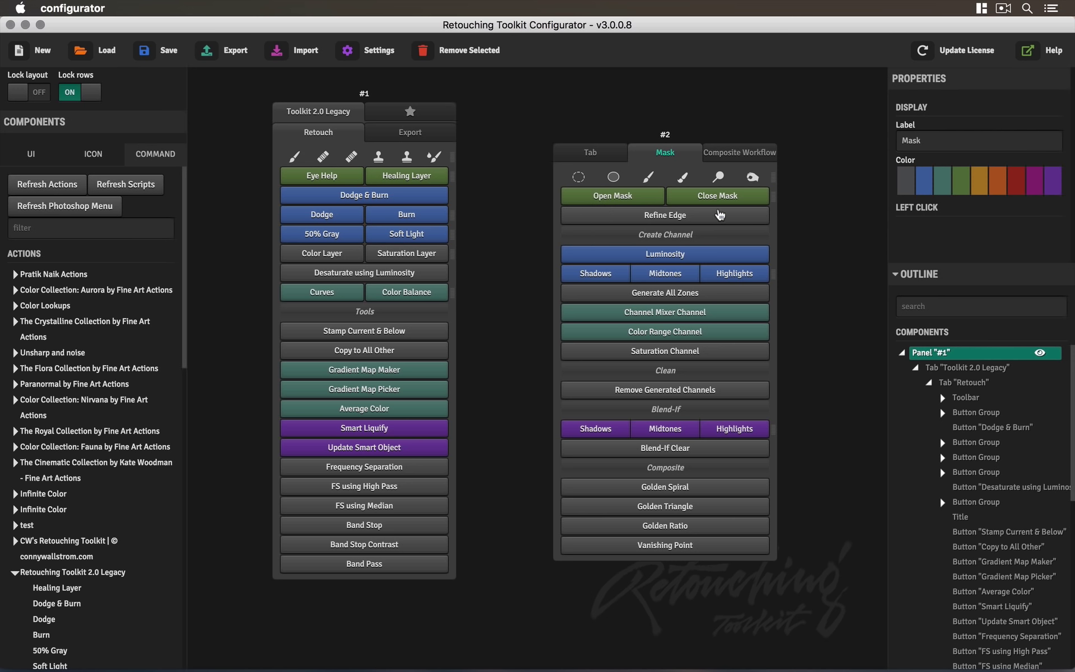
drag(720, 224, 719, 198)
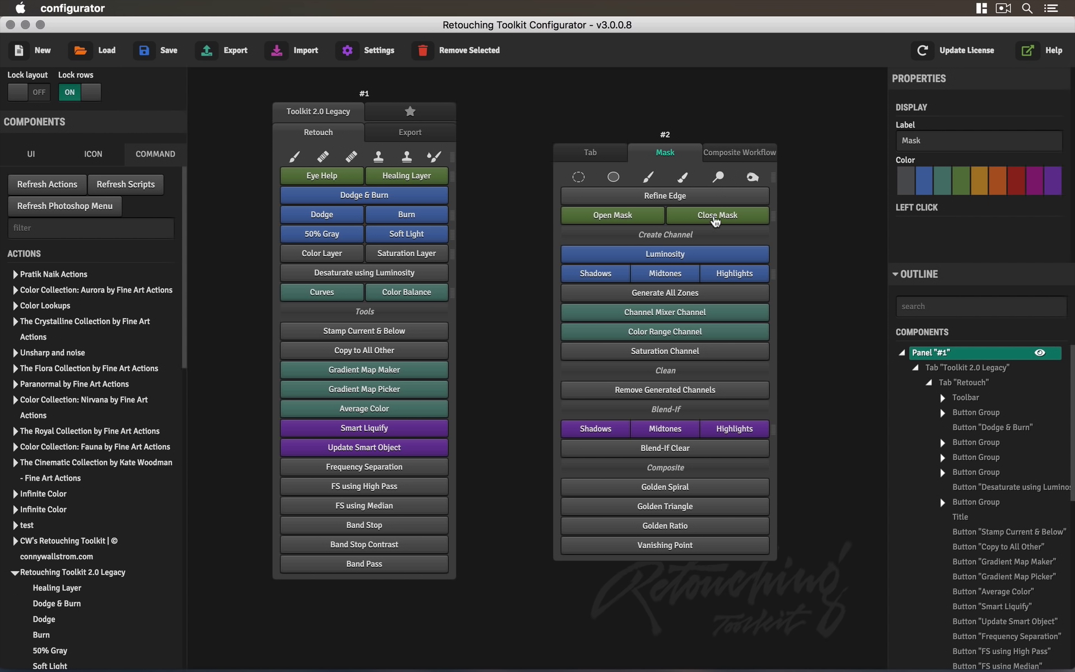
Try out Lock layout, and switch both Lock rows and Lock layout off
click(24, 95)
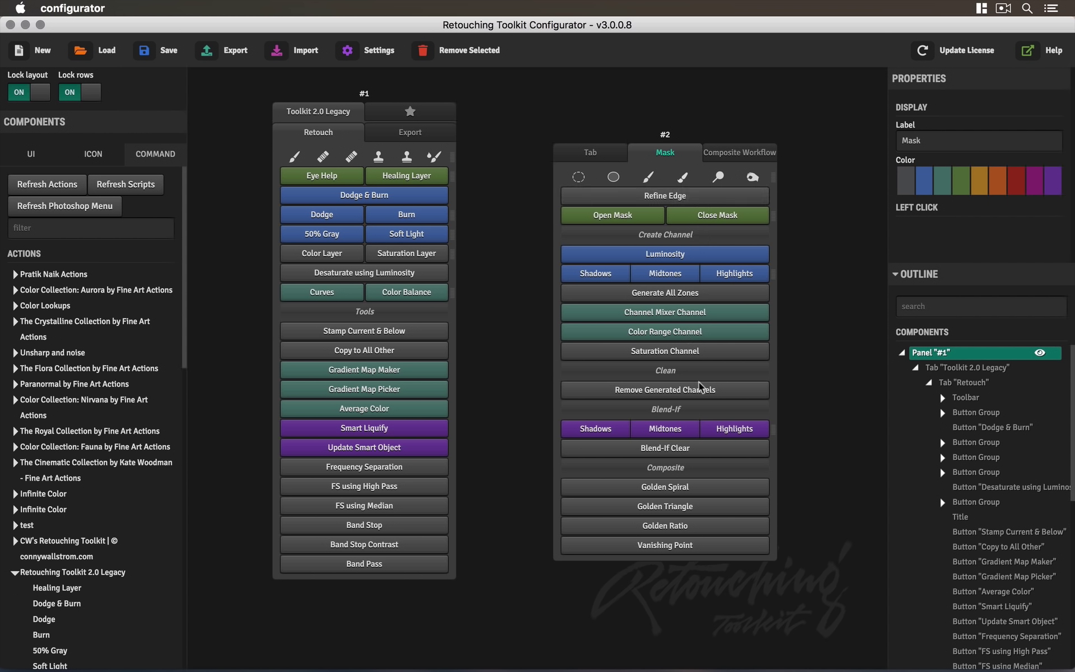
click(85, 92)
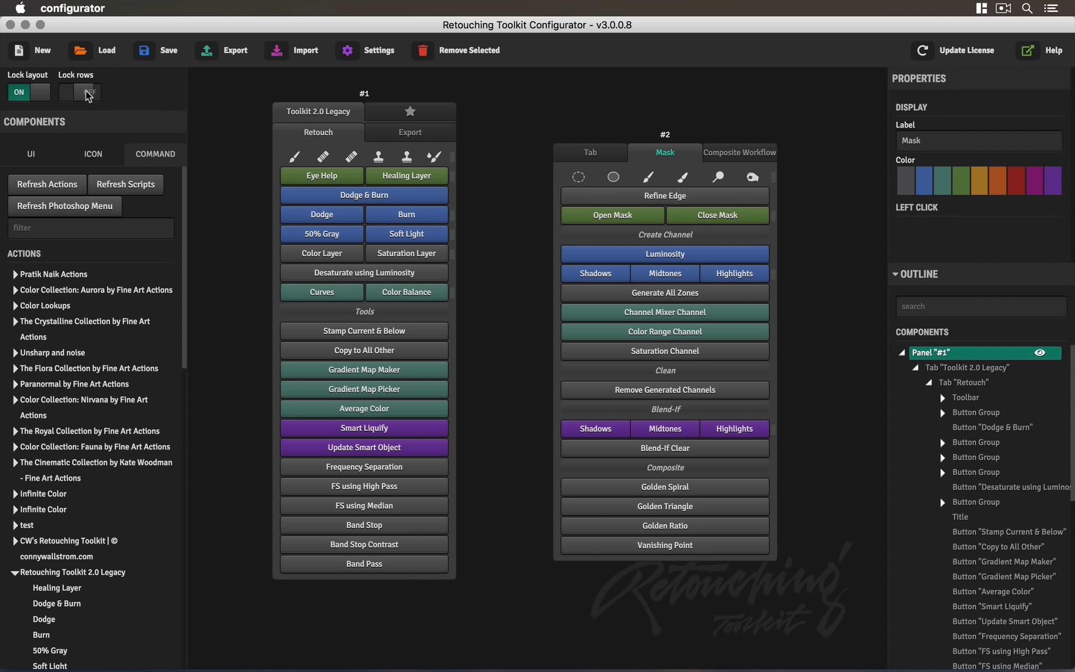
click(45, 94)
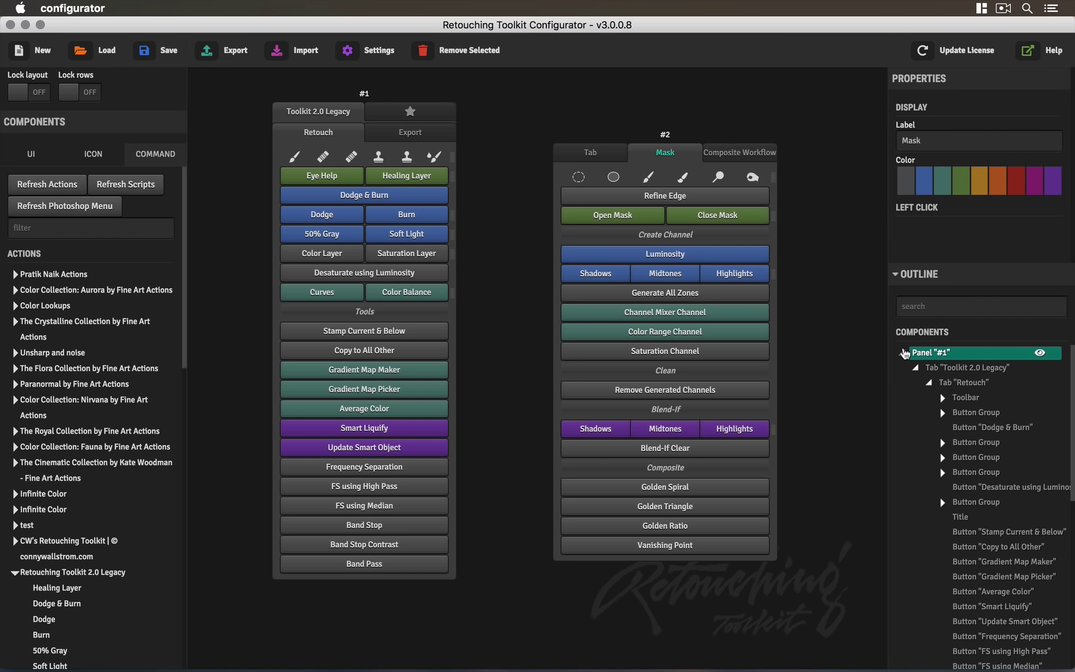
Collapse panels #1 and #2 in the outline and save the layout
click(903, 353)
click(902, 369)
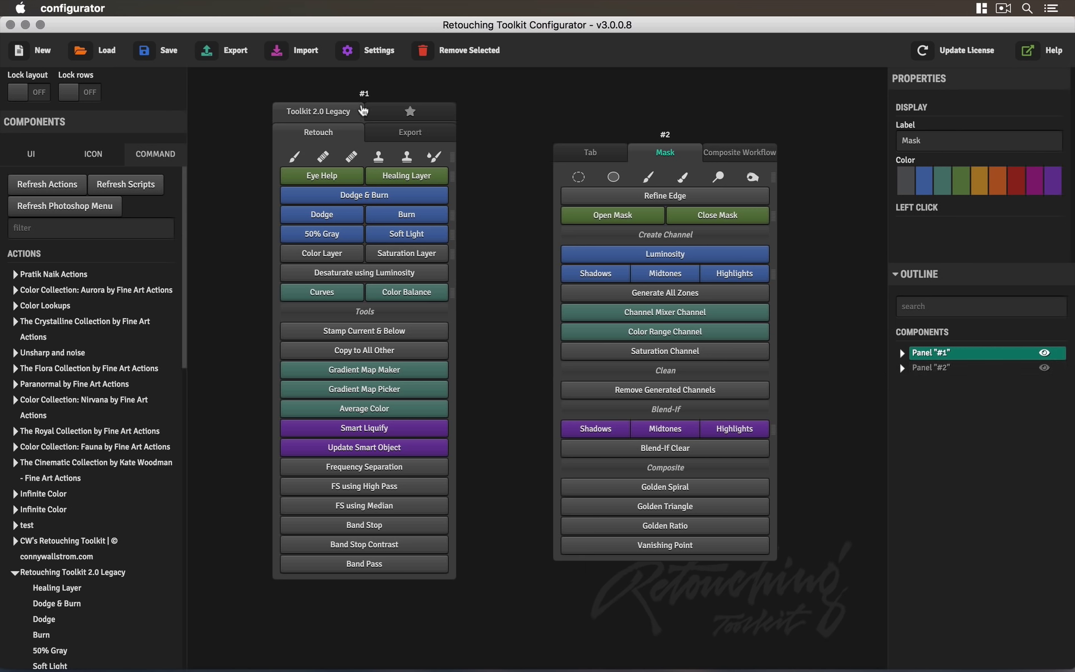
click(168, 58)
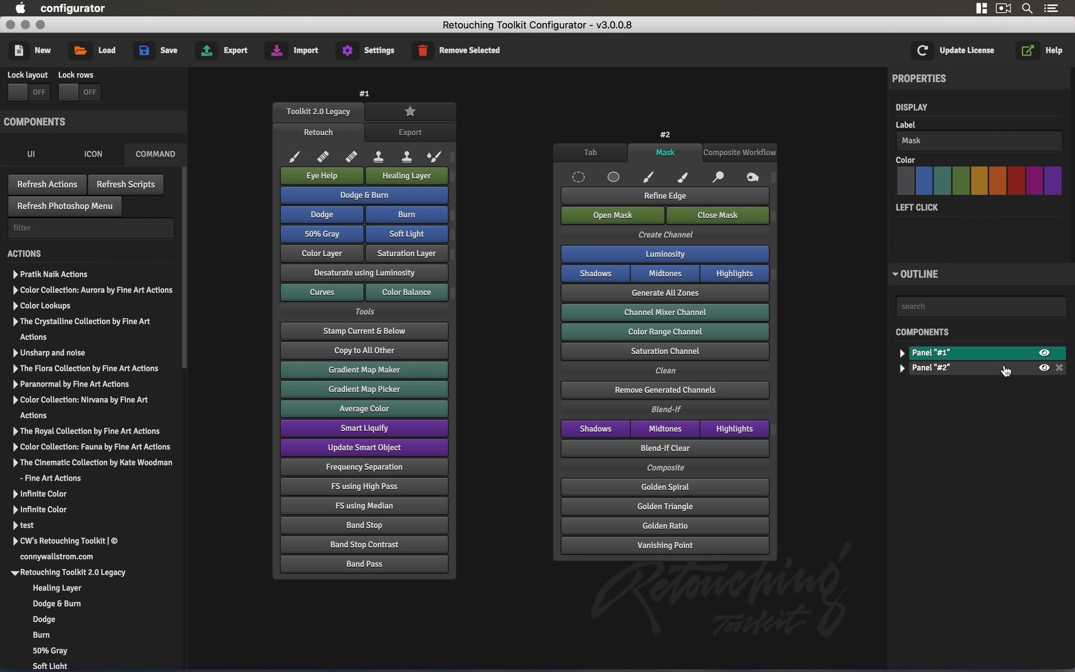
Remove six buttons, including Open Mask and Close Mask, from panel #2's Mask tab, and reload the saved layout to restore them
drag(717, 222, 899, 273)
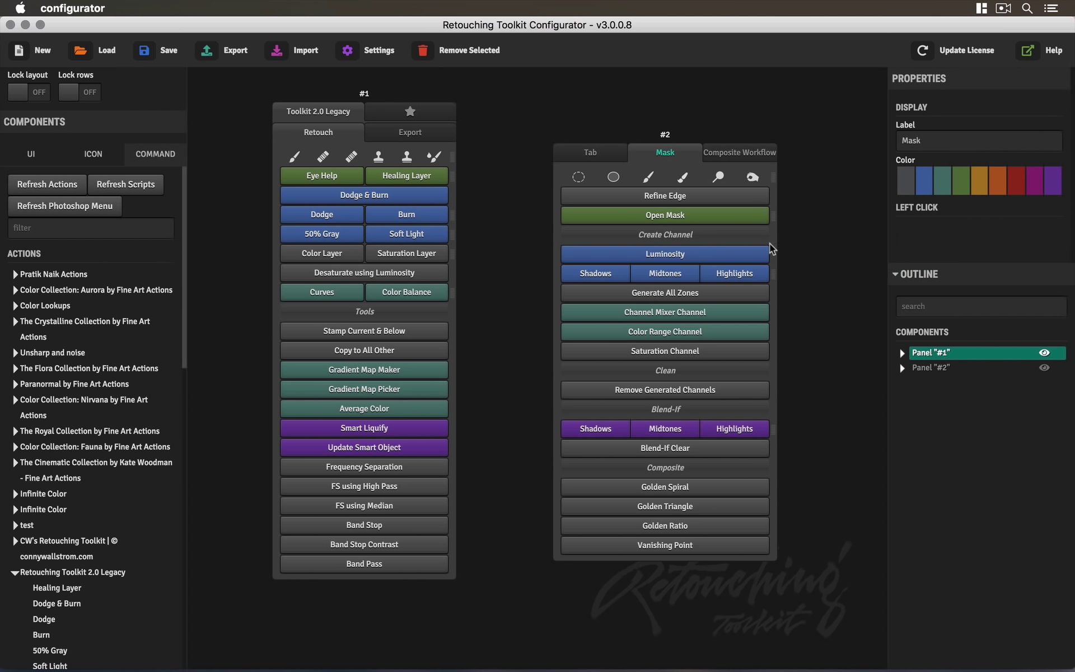
drag(733, 219, 821, 372)
drag(711, 339, 880, 329)
drag(752, 312, 850, 315)
drag(721, 300, 934, 437)
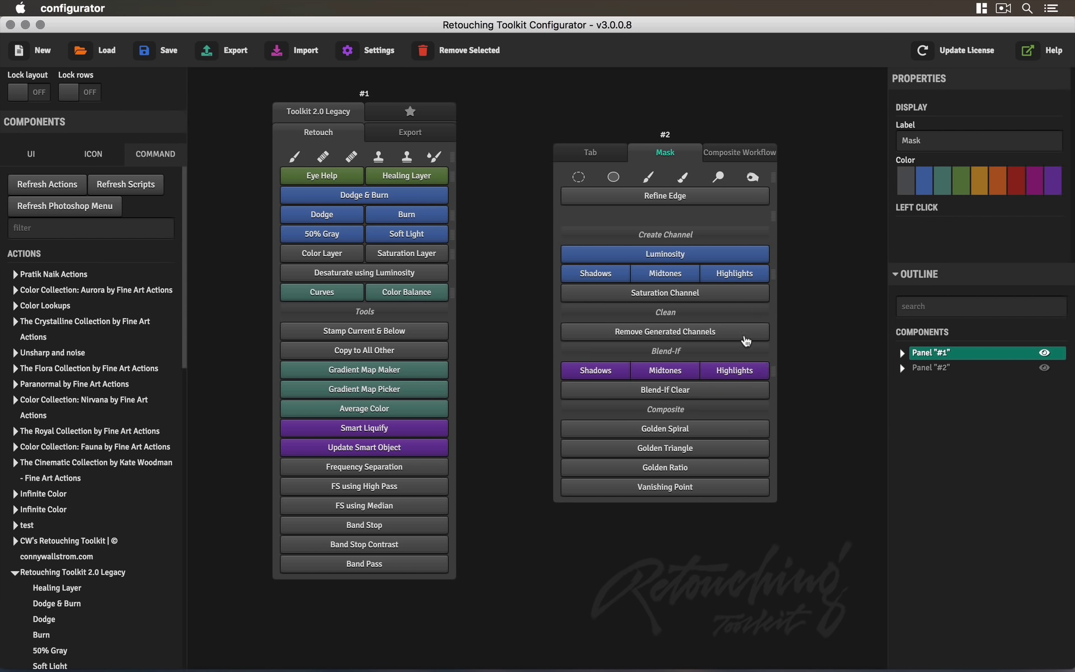
drag(747, 336, 869, 402)
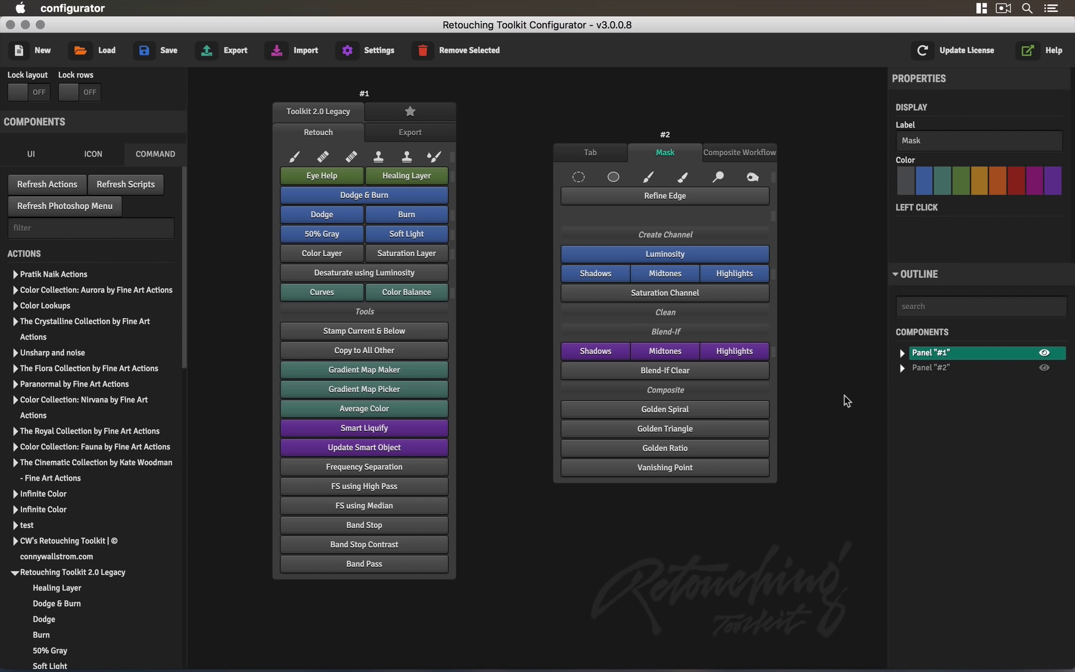
click(91, 54)
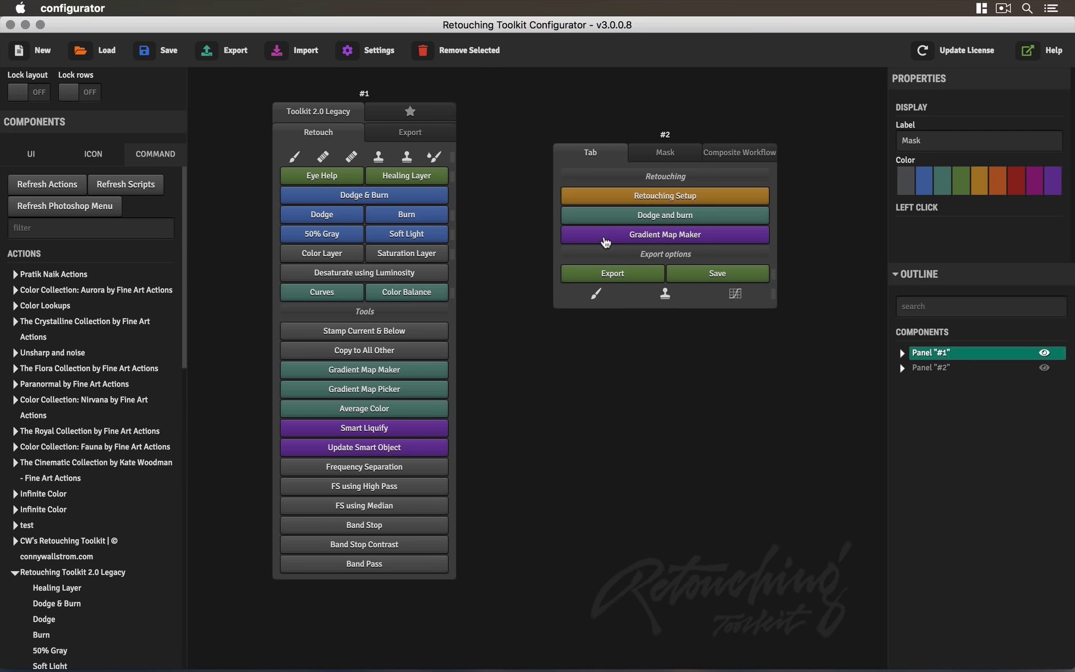
click(655, 159)
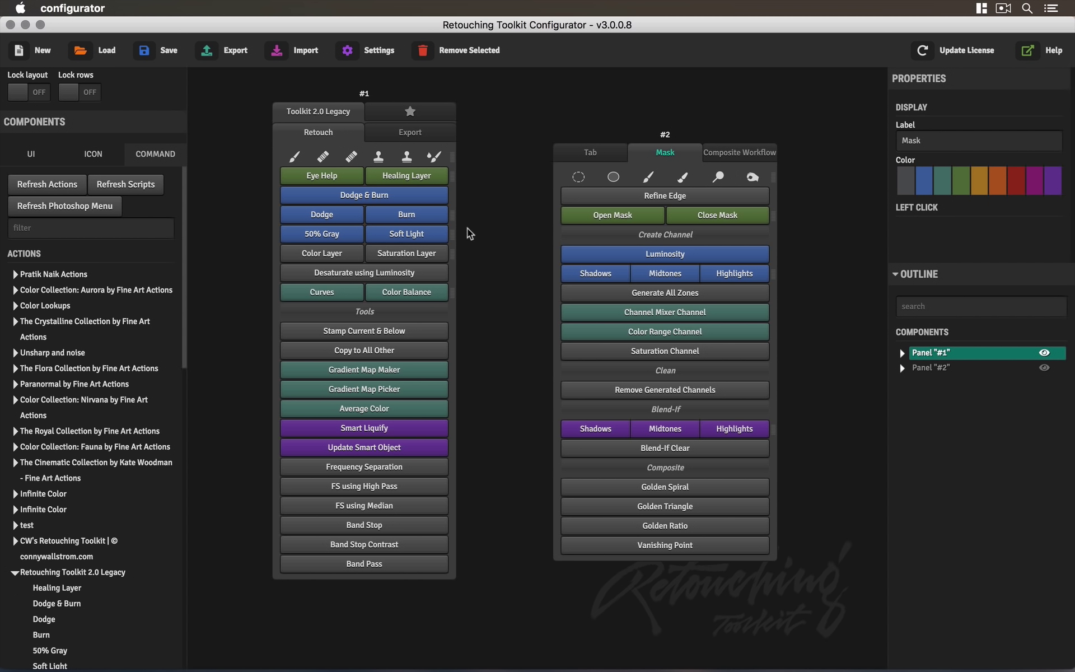
Move panel #2 closer to panel #1 and export only panel-2 to Downloads as "Send Panel to" plus the recipient's first name
drag(666, 138, 607, 115)
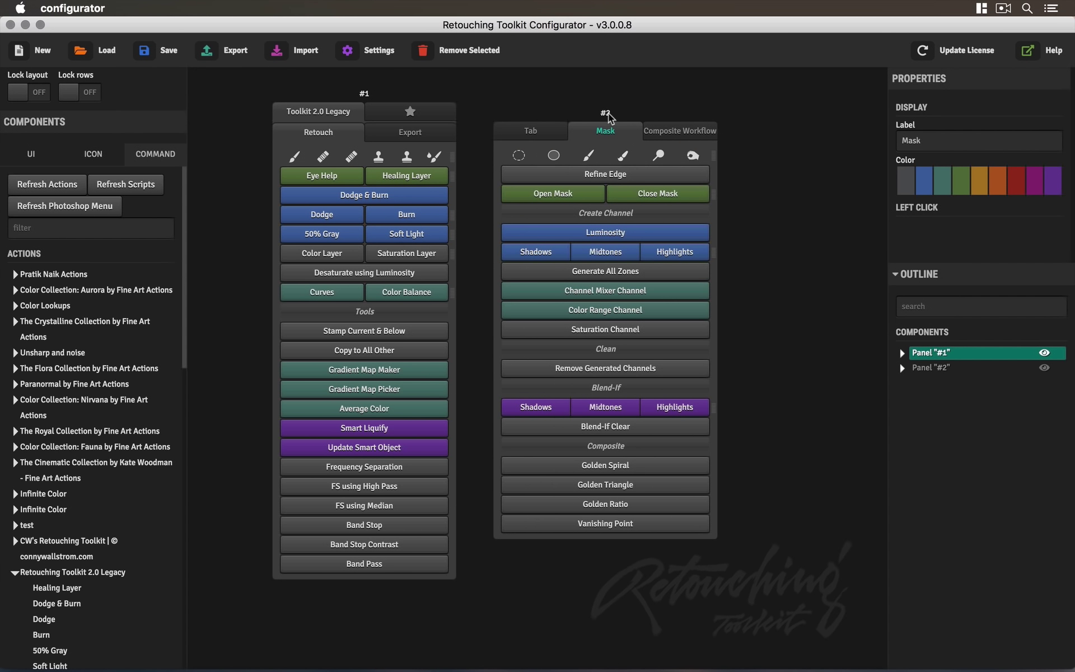
click(227, 62)
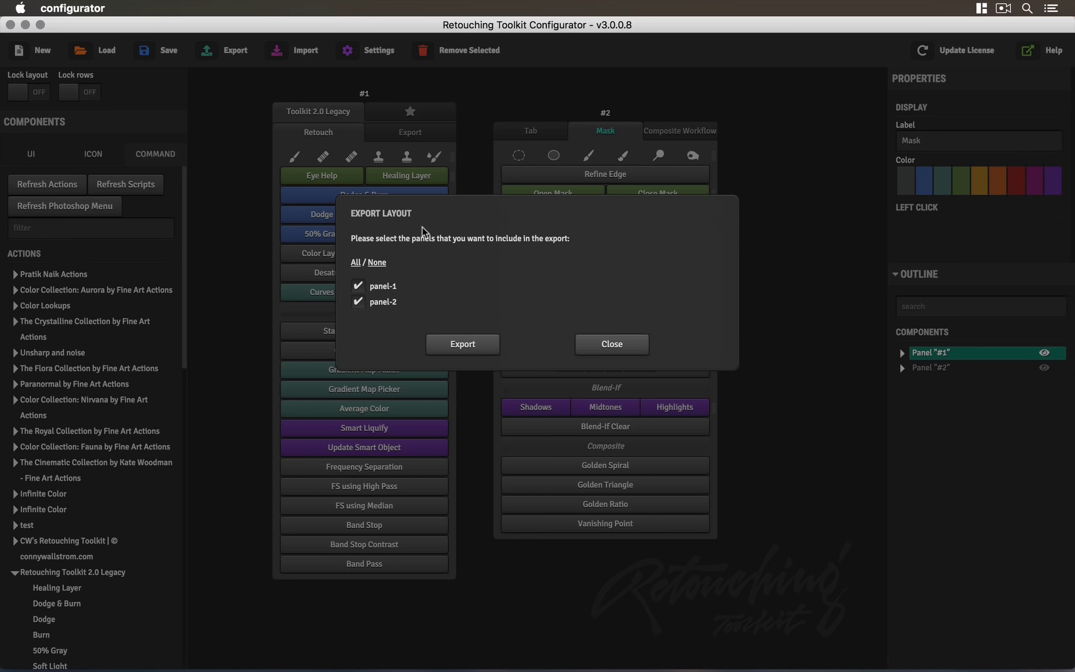
click(358, 287)
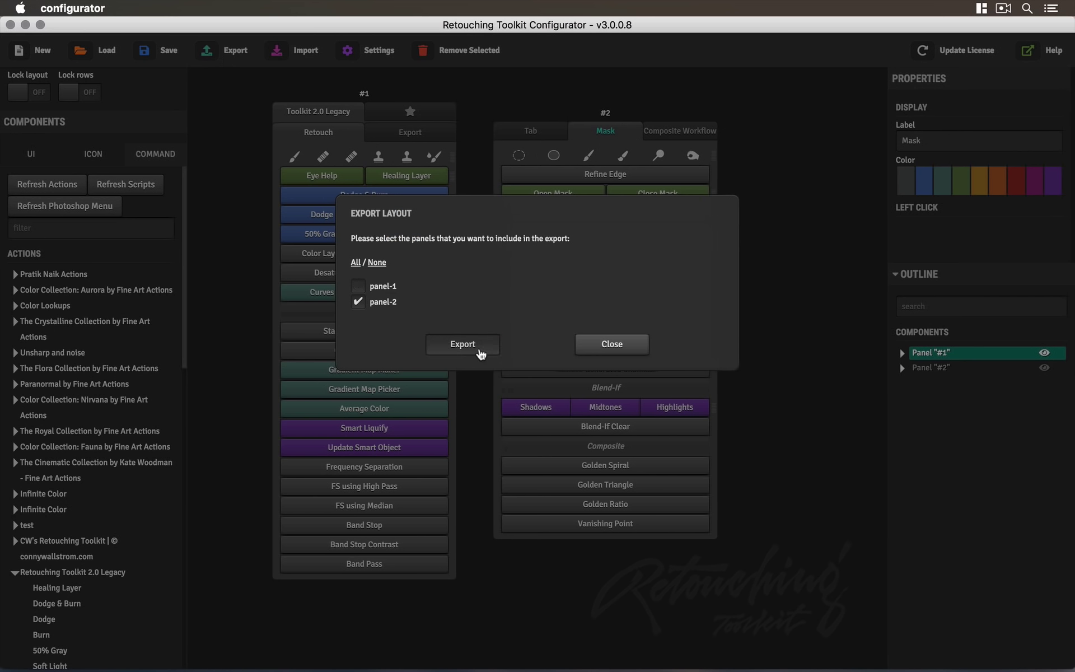
click(480, 345)
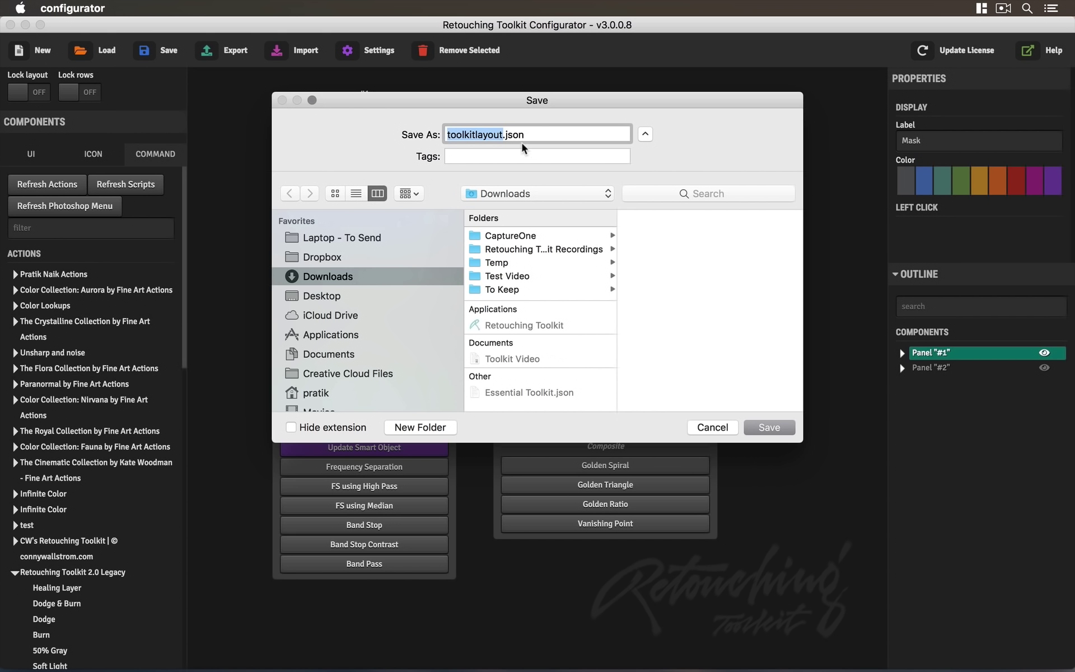
text(Send Panel to Con)
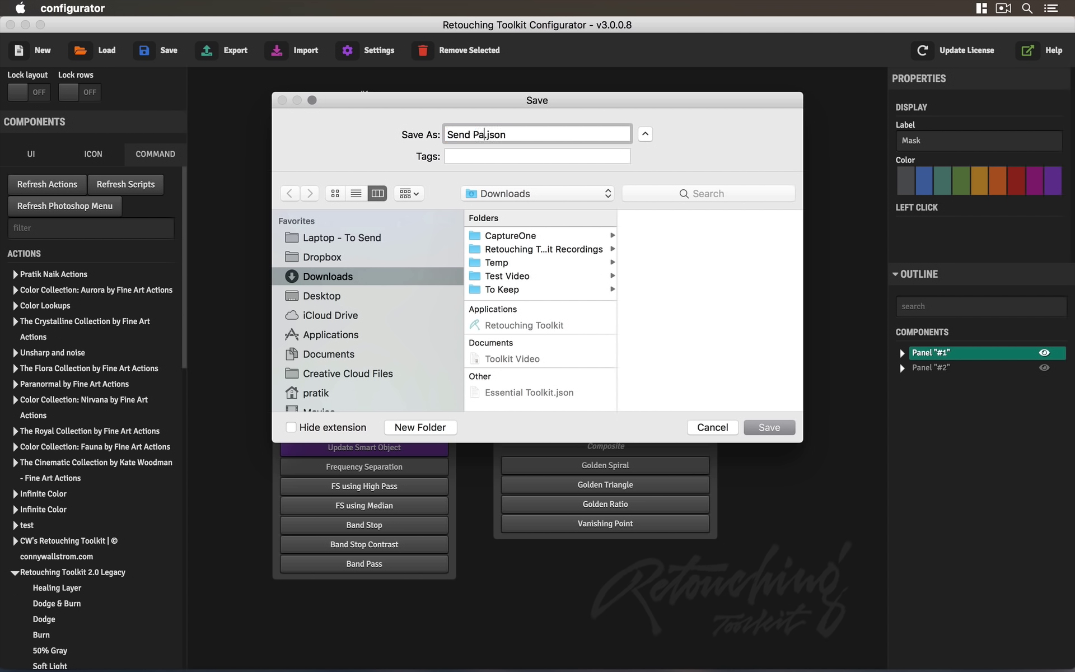
text(ny)
click(767, 428)
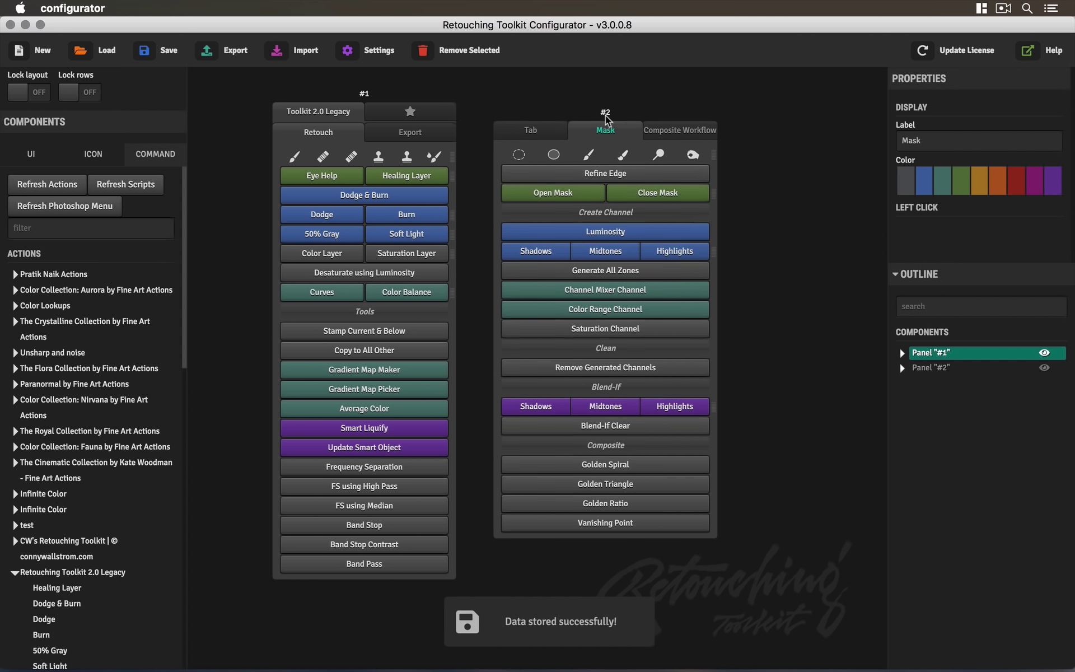
Shift panel #2 away from panel #1 and import panel-2 from the exported JSON file without overwriting existing panels
drag(605, 113, 643, 113)
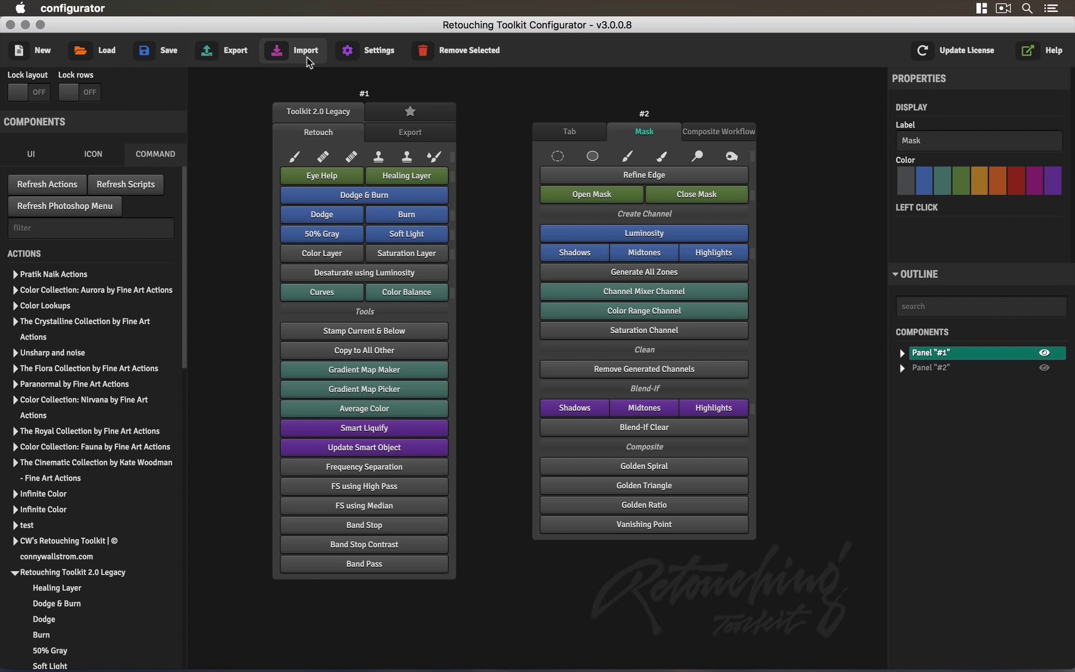
click(306, 53)
scroll(485, 341, down, 2)
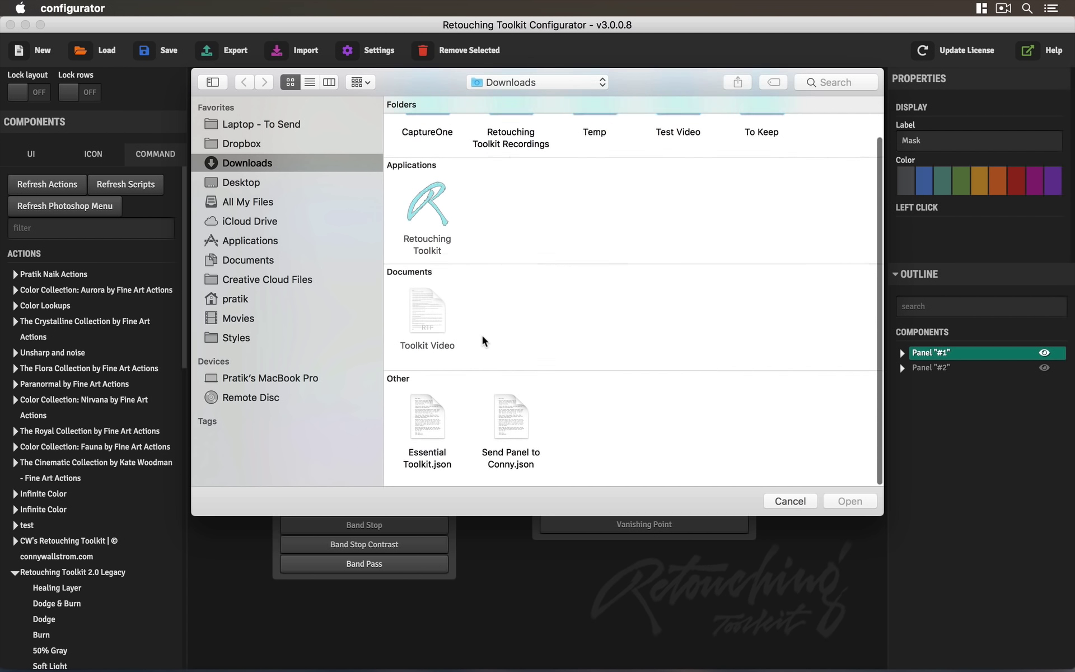
click(504, 415)
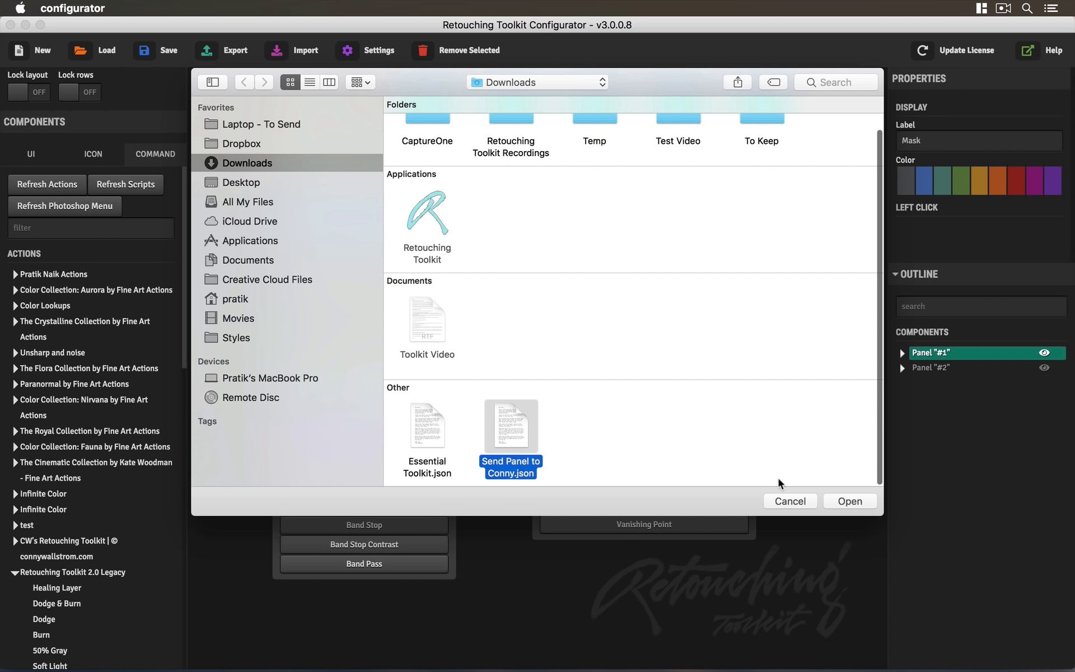
click(849, 501)
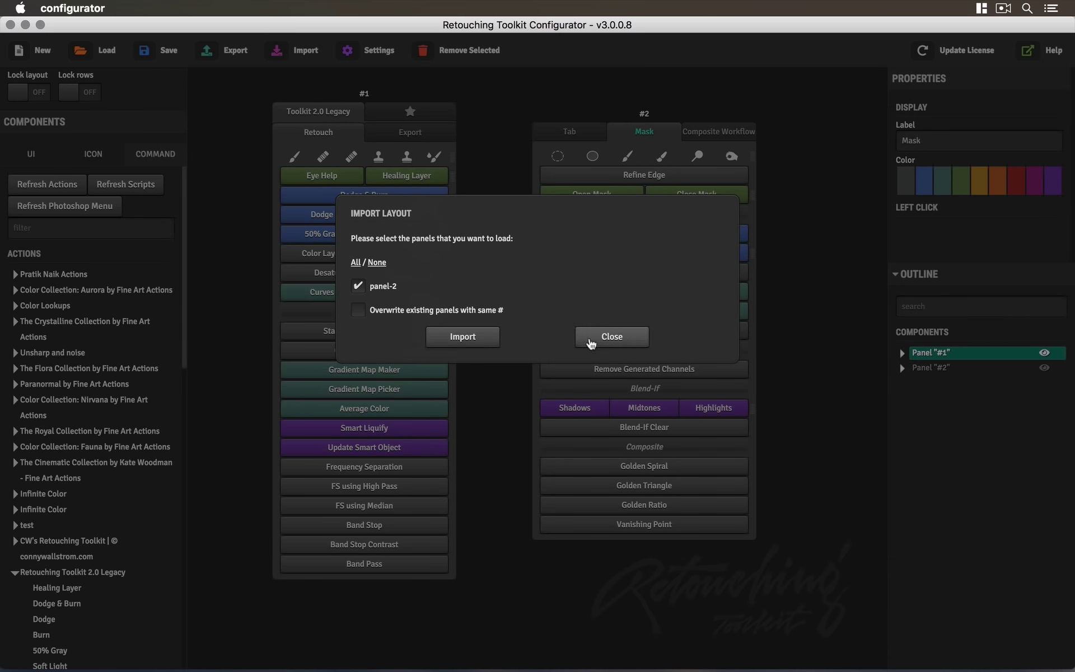
click(442, 337)
Expand panel #3 in the outline and move its Mask tab after Composite Workflow
click(739, 100)
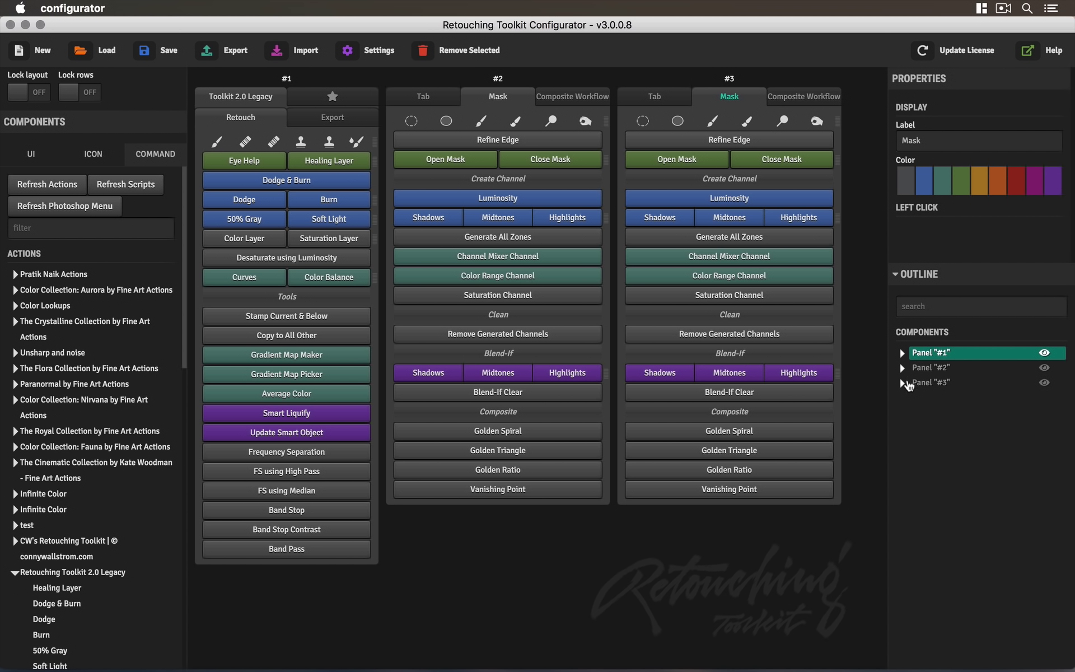
click(903, 383)
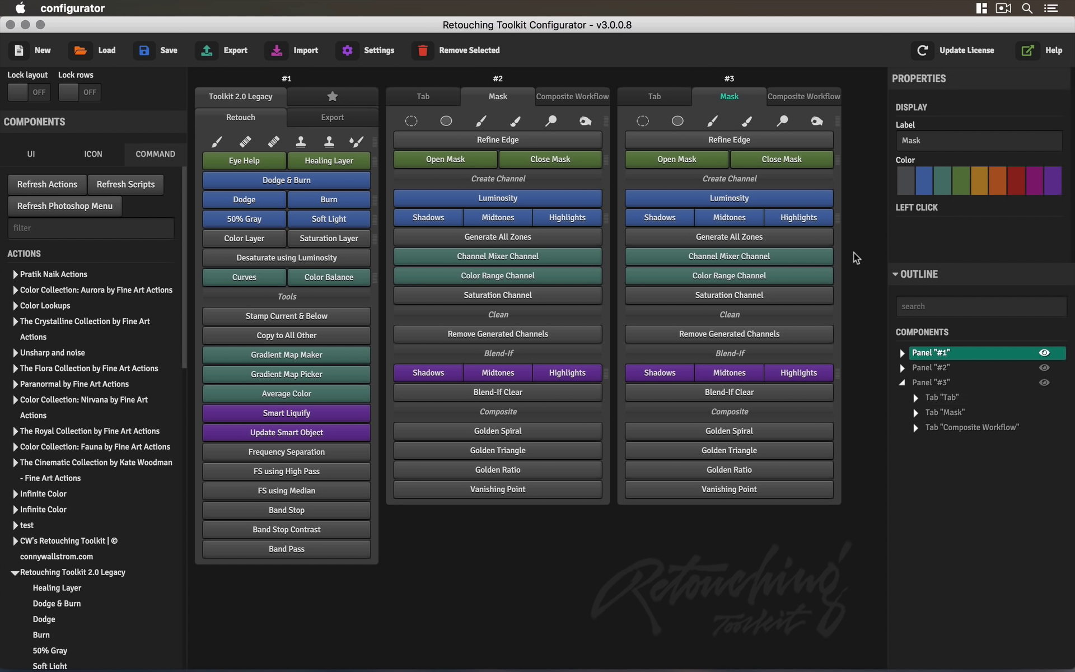
drag(738, 99, 735, 527)
drag(748, 96, 878, 195)
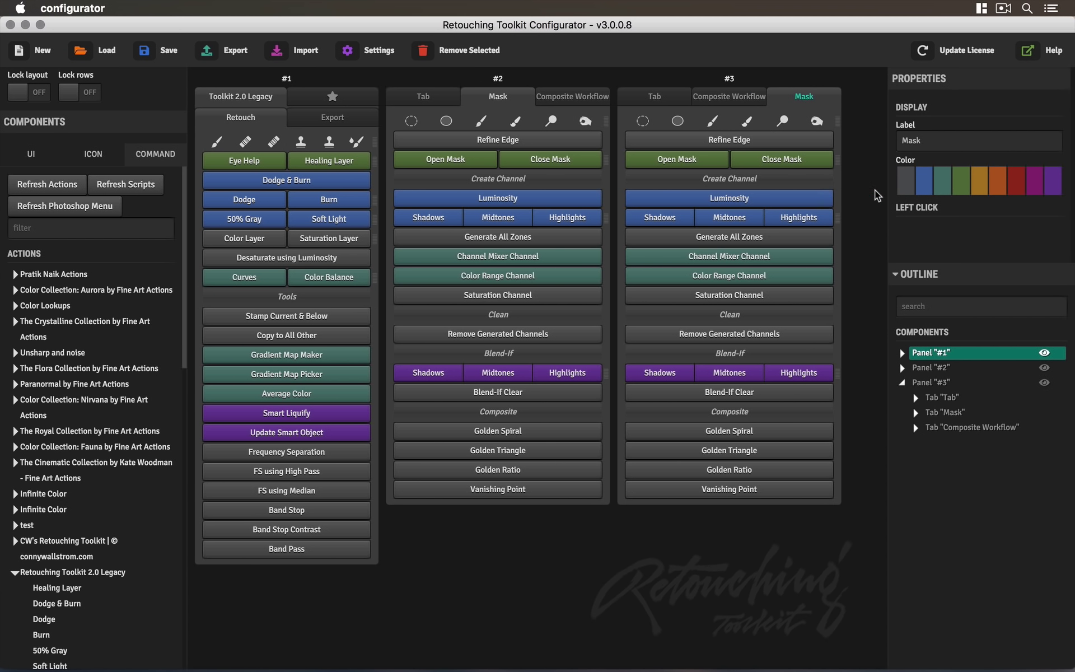
Remove the Composite Workflow and Mask tabs from panel #3
click(946, 398)
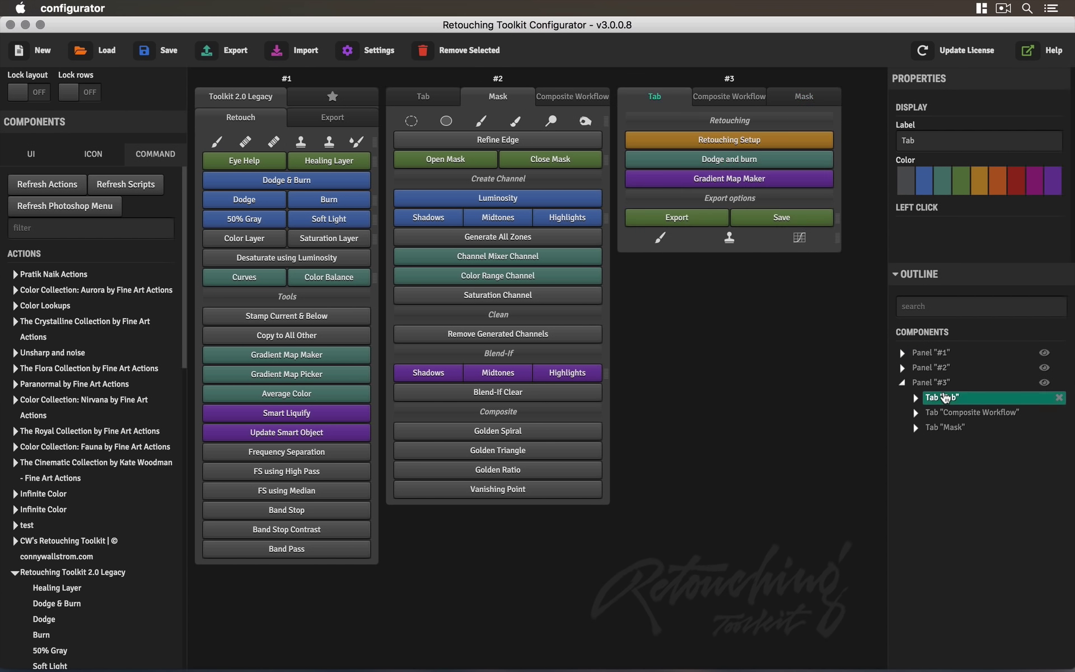
click(952, 412)
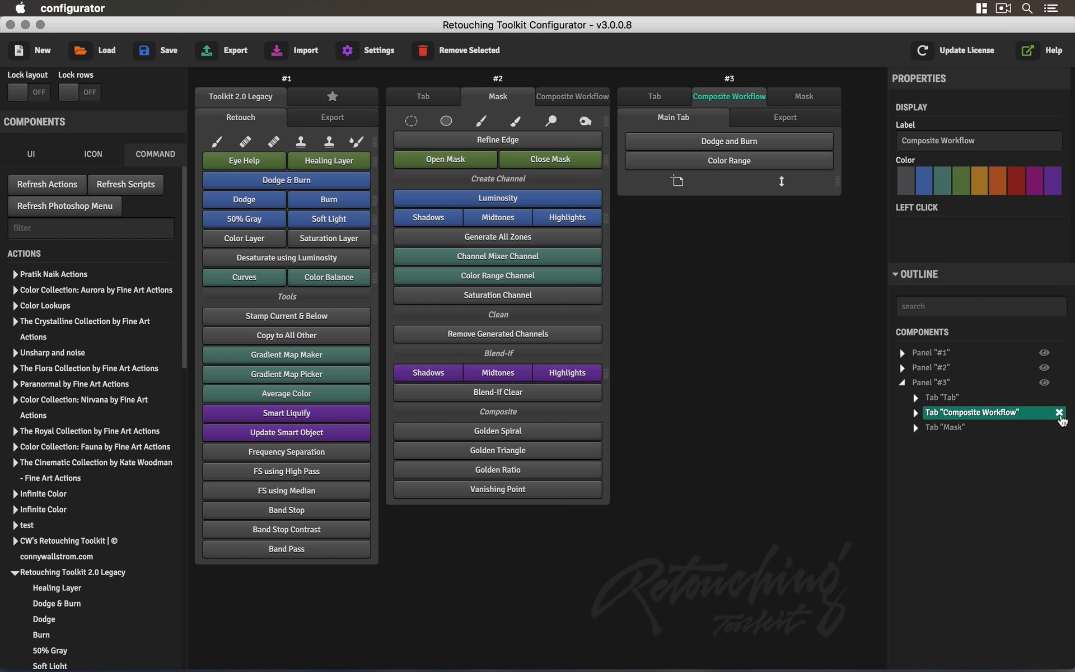
click(1059, 413)
click(645, 110)
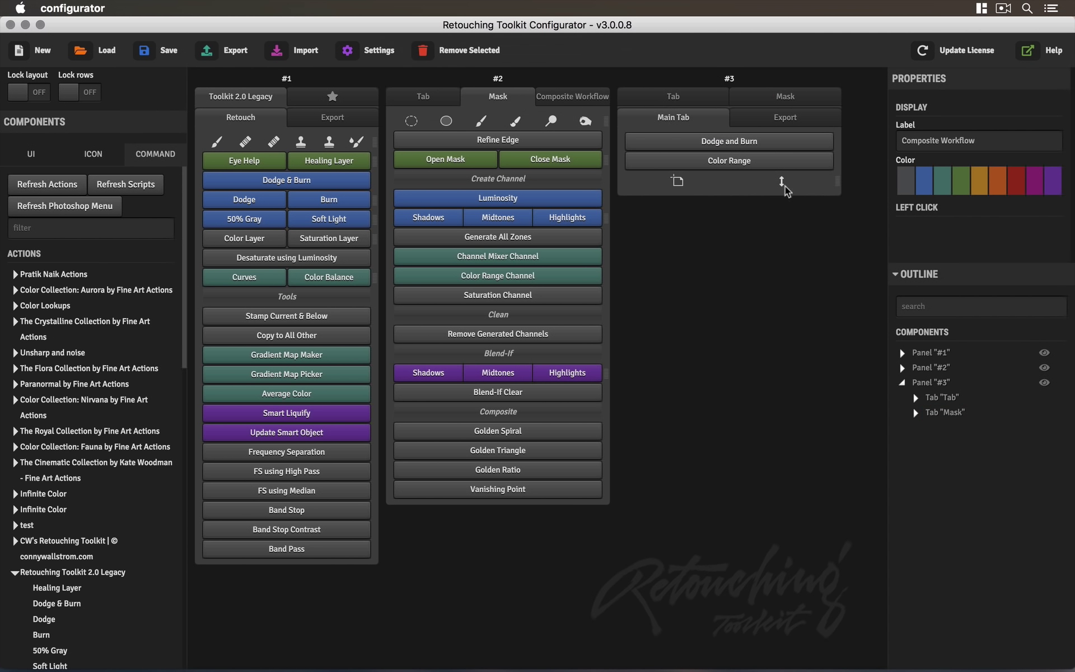
click(493, 51)
key(Return)
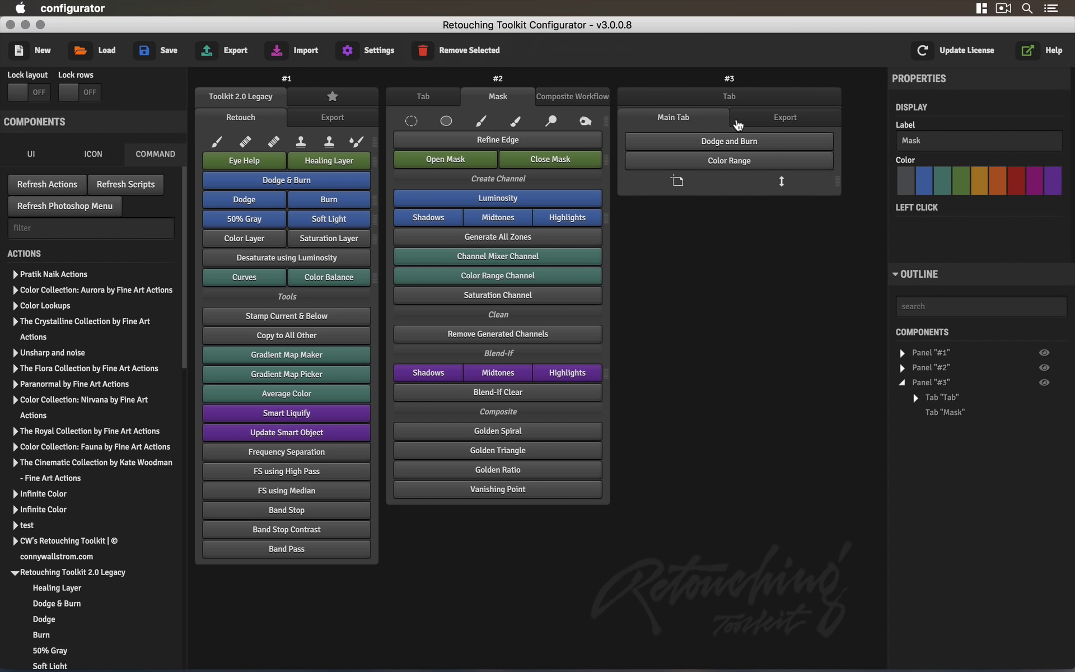
Remove the Export tab from the lower tab row of panel #3
click(762, 125)
click(499, 53)
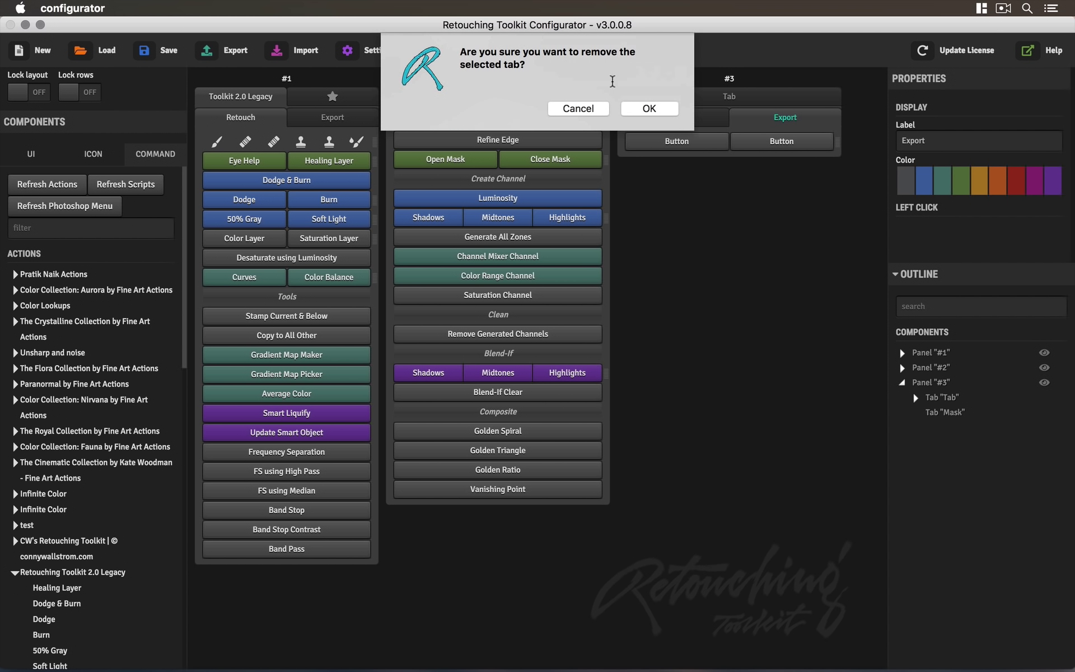
click(644, 108)
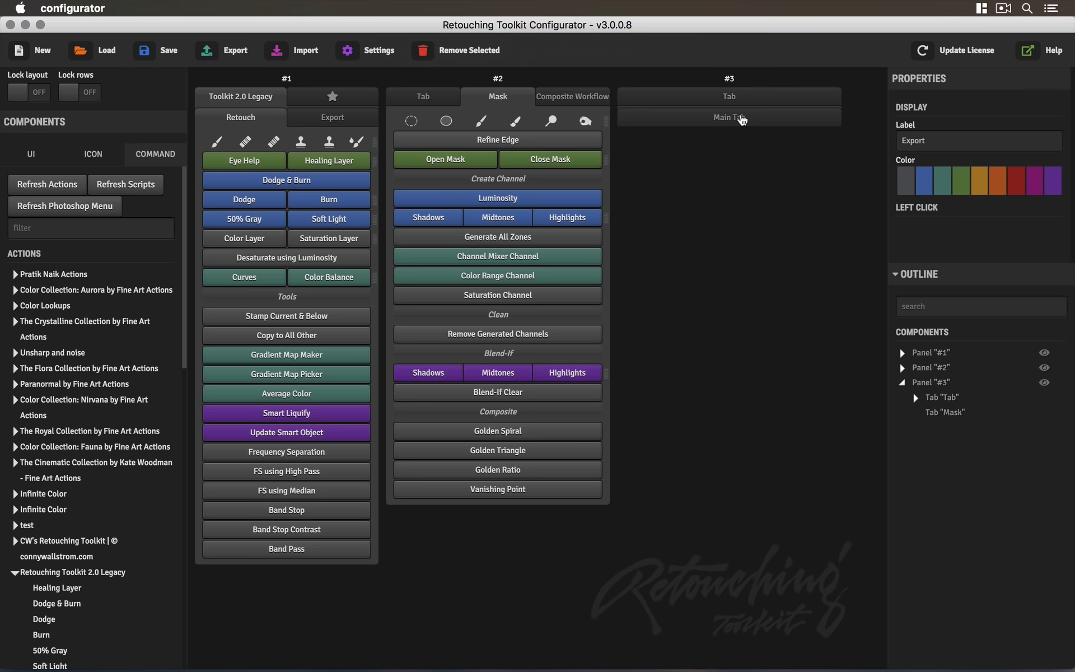
Move Main Tab in panel #3 up beside the tab labelled Tab, and switch between the two to check their contents
click(742, 120)
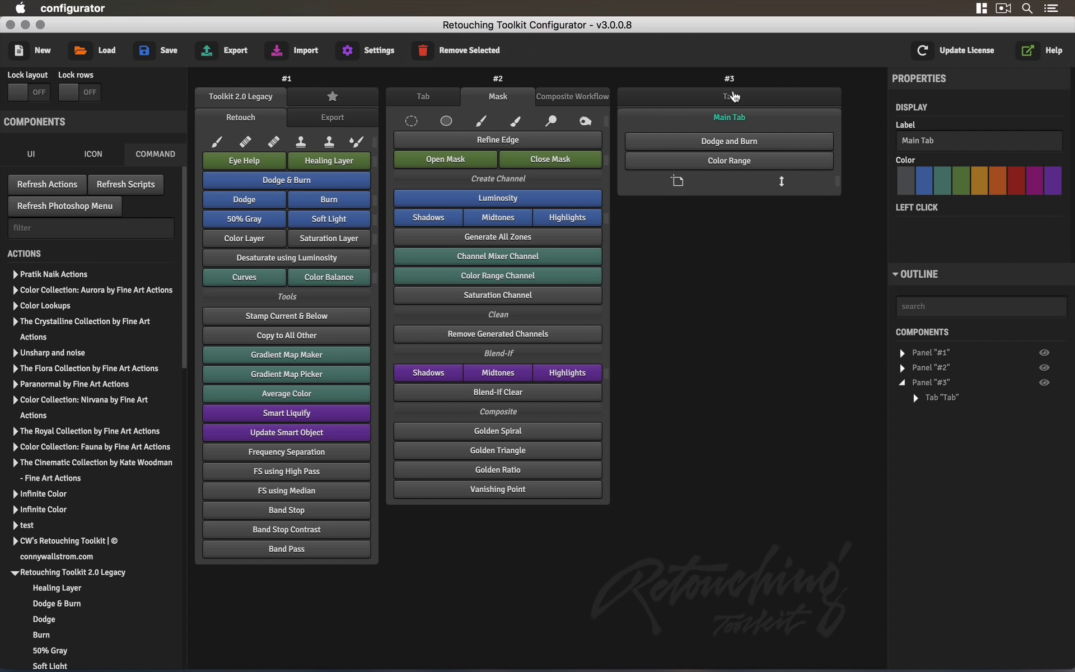
click(734, 97)
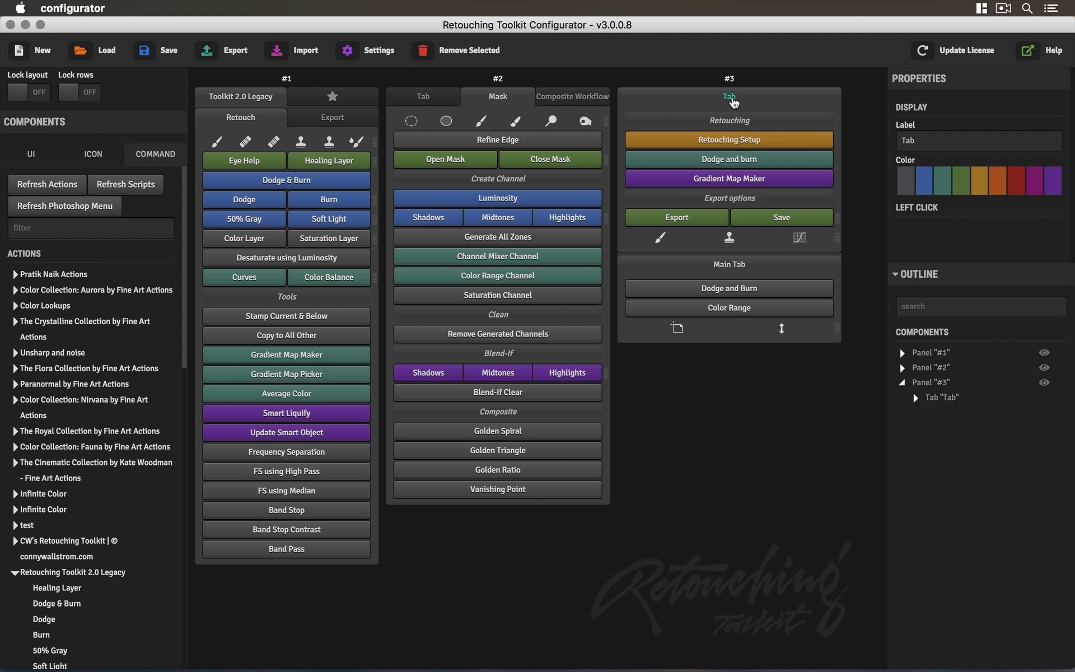
click(729, 265)
click(731, 106)
drag(719, 270, 738, 106)
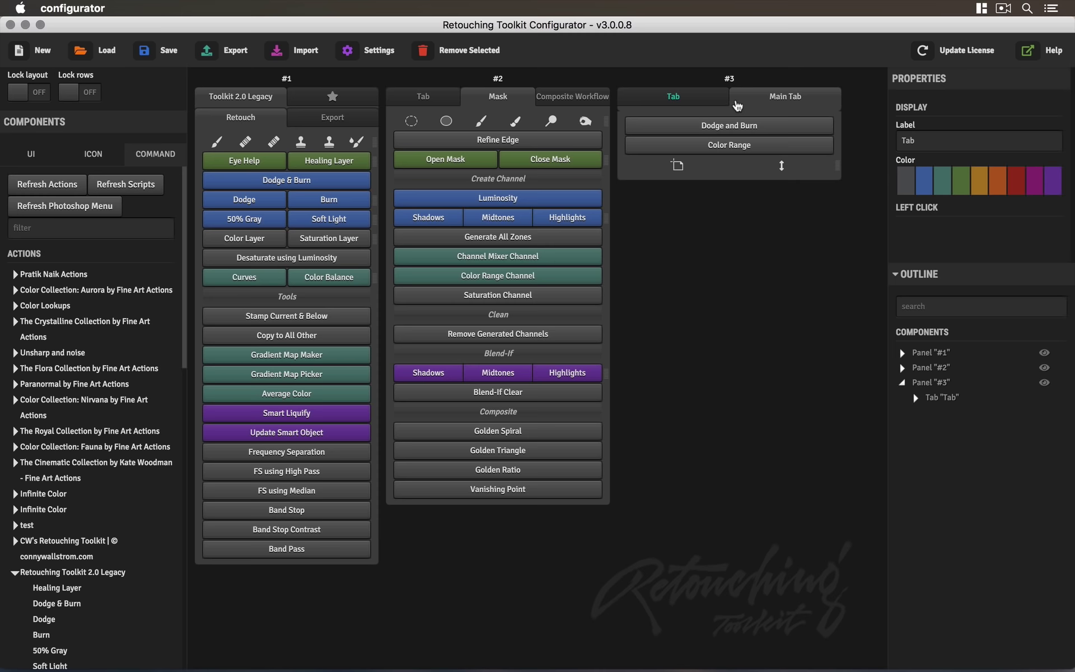
click(682, 104)
click(749, 104)
click(444, 97)
click(682, 99)
click(762, 100)
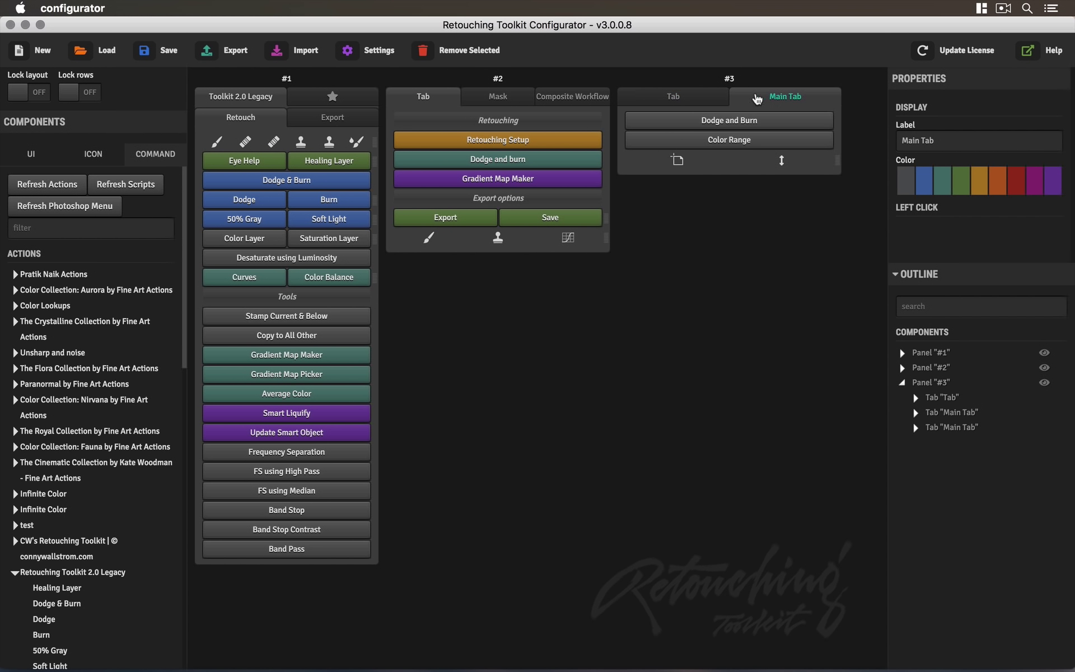
click(668, 101)
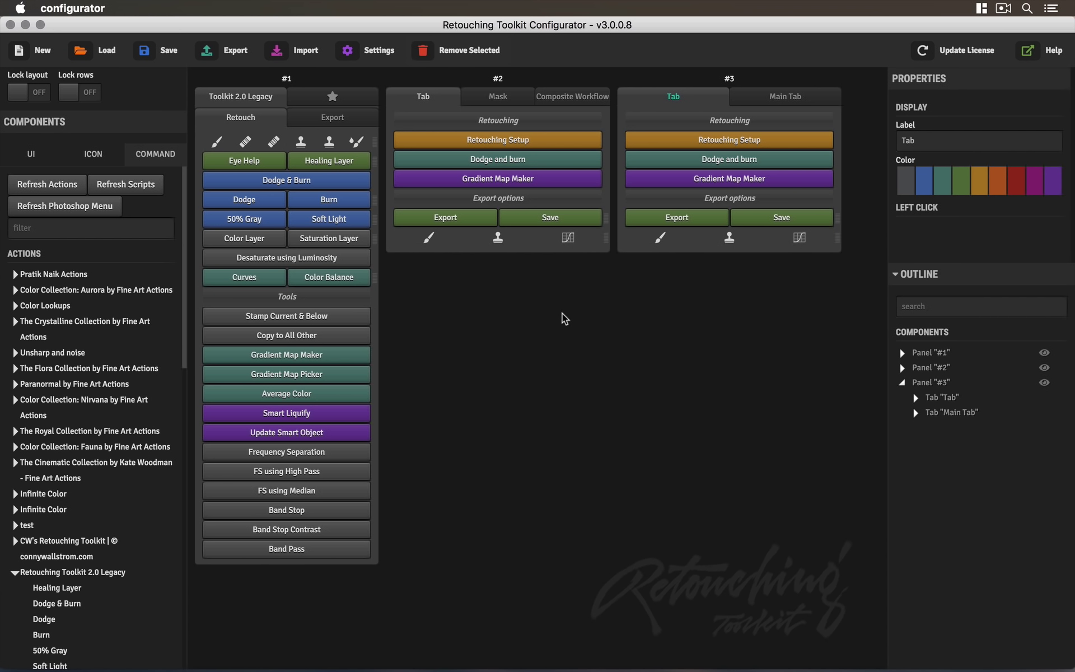
Delete panels #3 and #2 through the outline, keeping only panel #1
click(1059, 383)
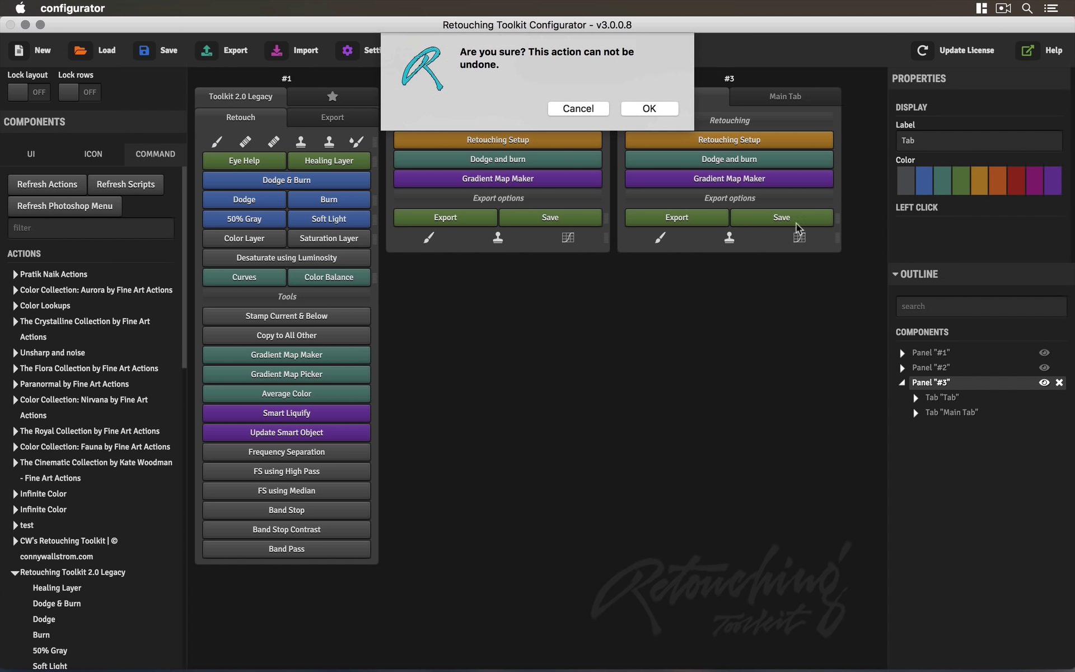
click(652, 109)
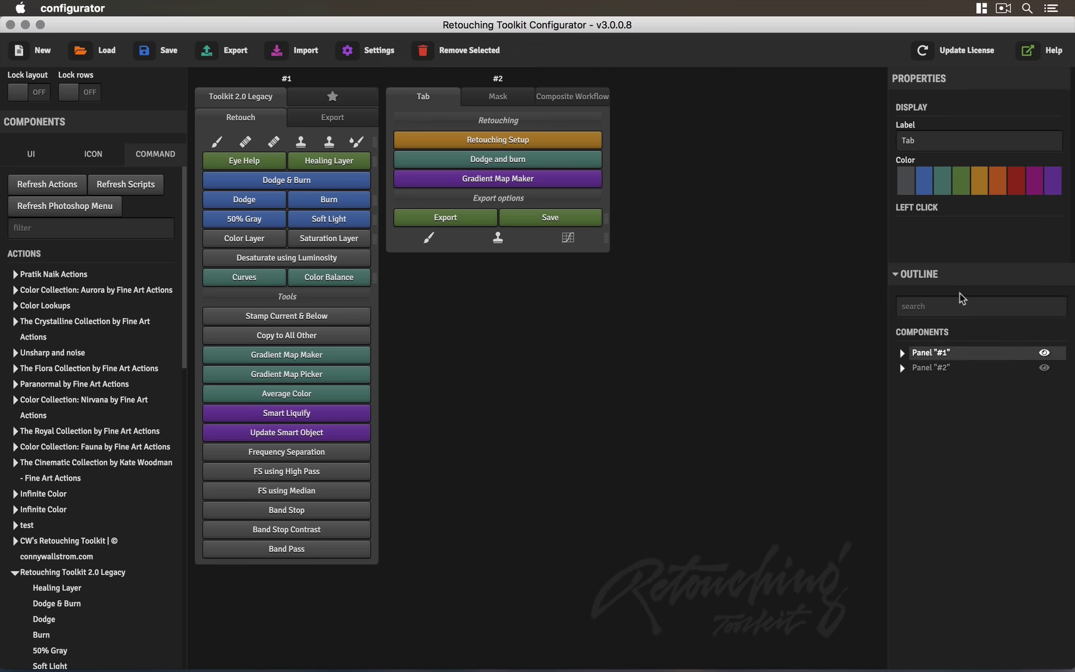
click(1059, 367)
click(650, 108)
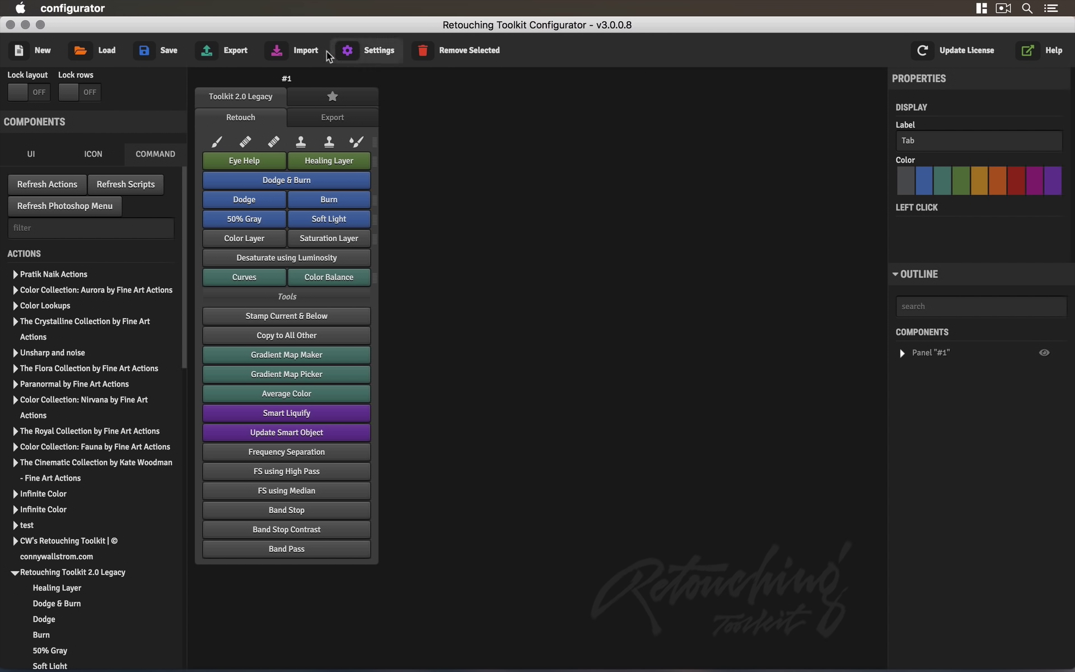
click(289, 55)
scroll(527, 457, down, 2)
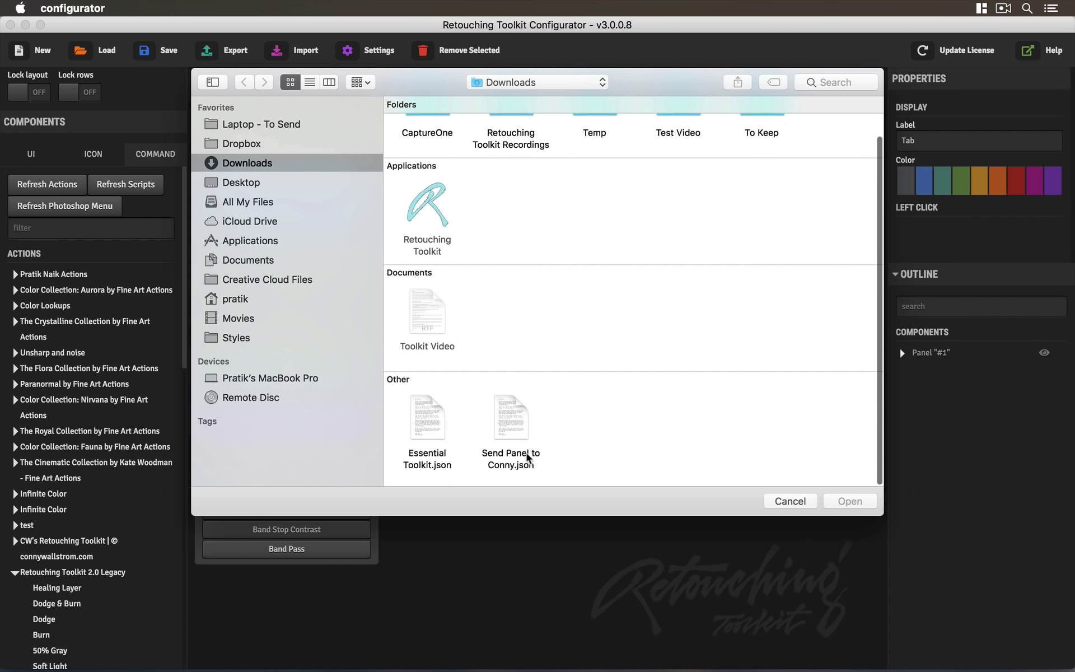
click(440, 437)
click(854, 504)
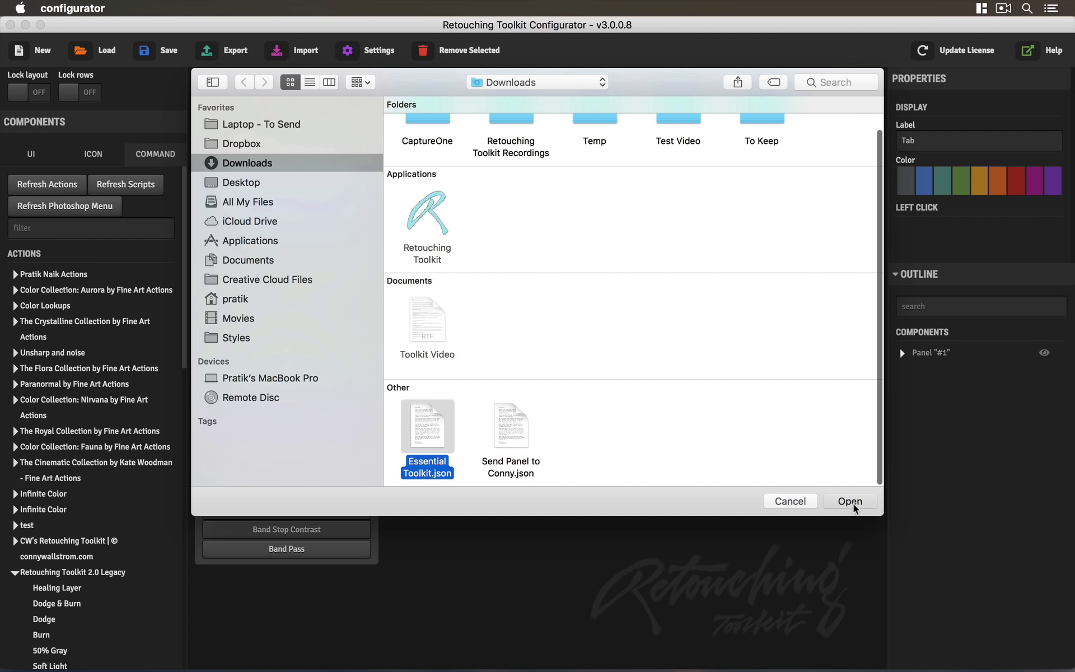
click(604, 340)
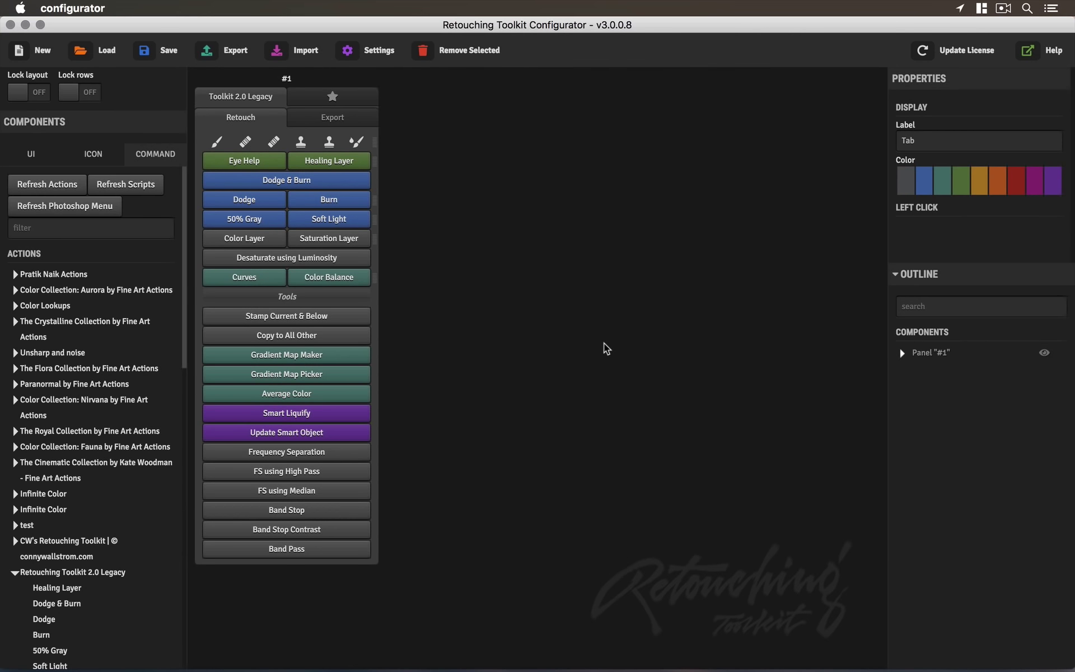
Import the Essential Toolkit.json panel from Downloads alongside panel #1
click(300, 56)
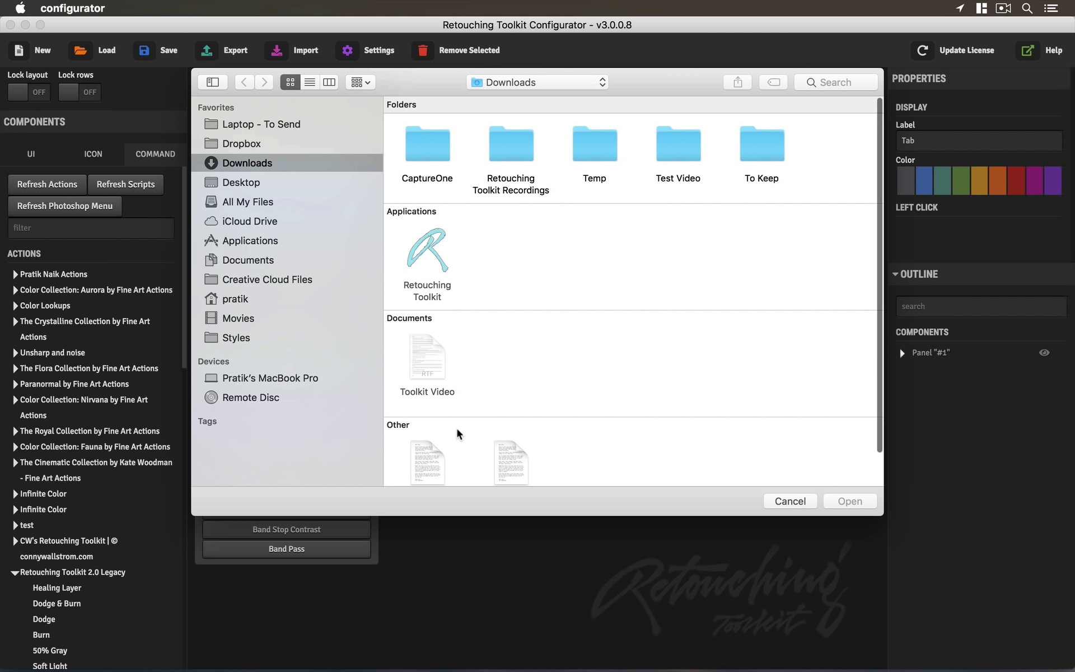
scroll(492, 440, down, 2)
click(440, 434)
click(866, 505)
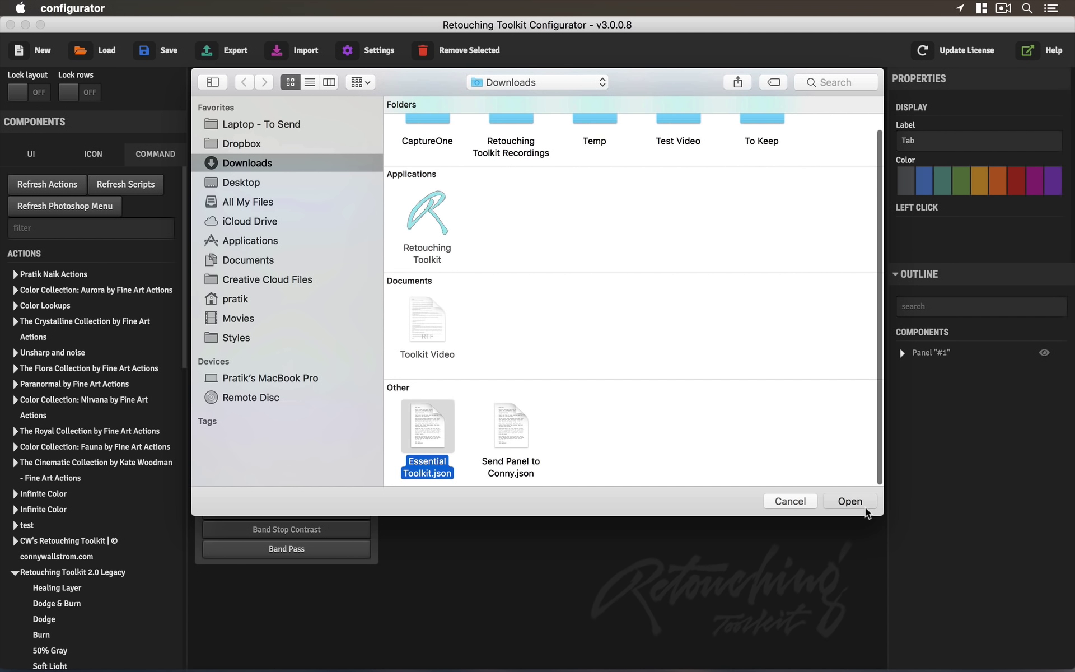
click(473, 338)
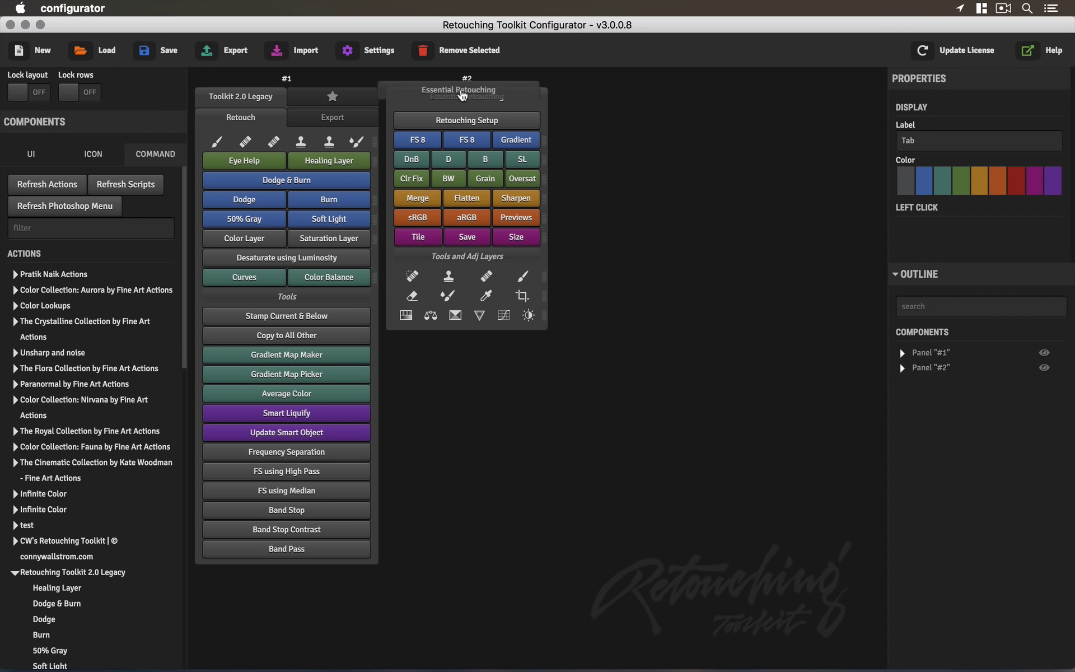
Move the Essential Retouching panel away from panel #1 and widen it slightly so the Gradient Map label fits
drag(469, 79, 585, 138)
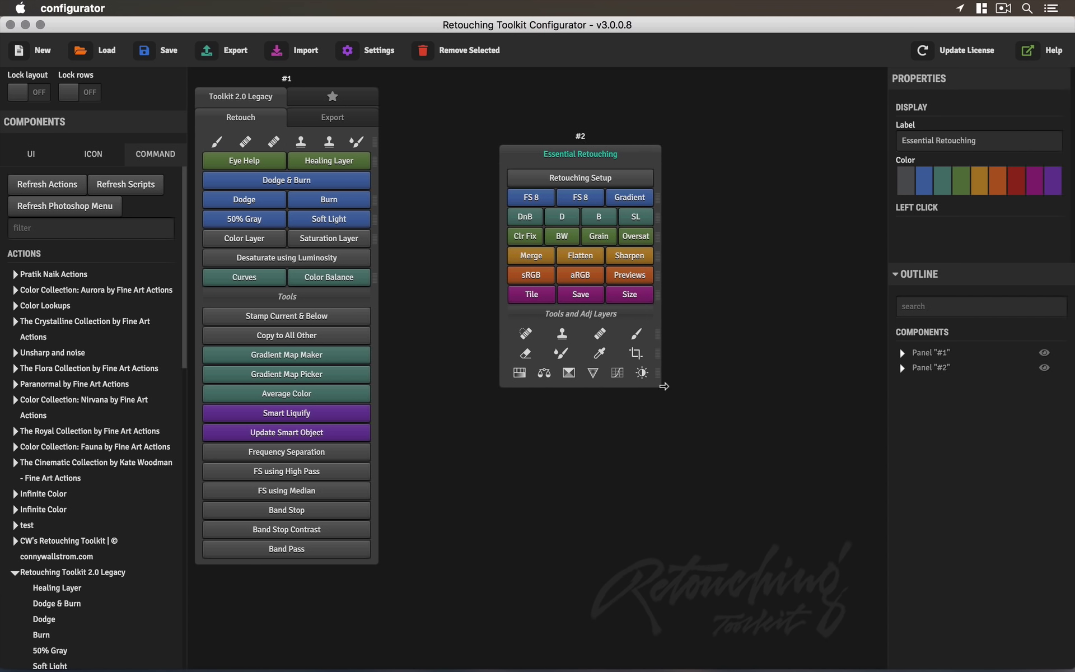
drag(661, 386, 672, 390)
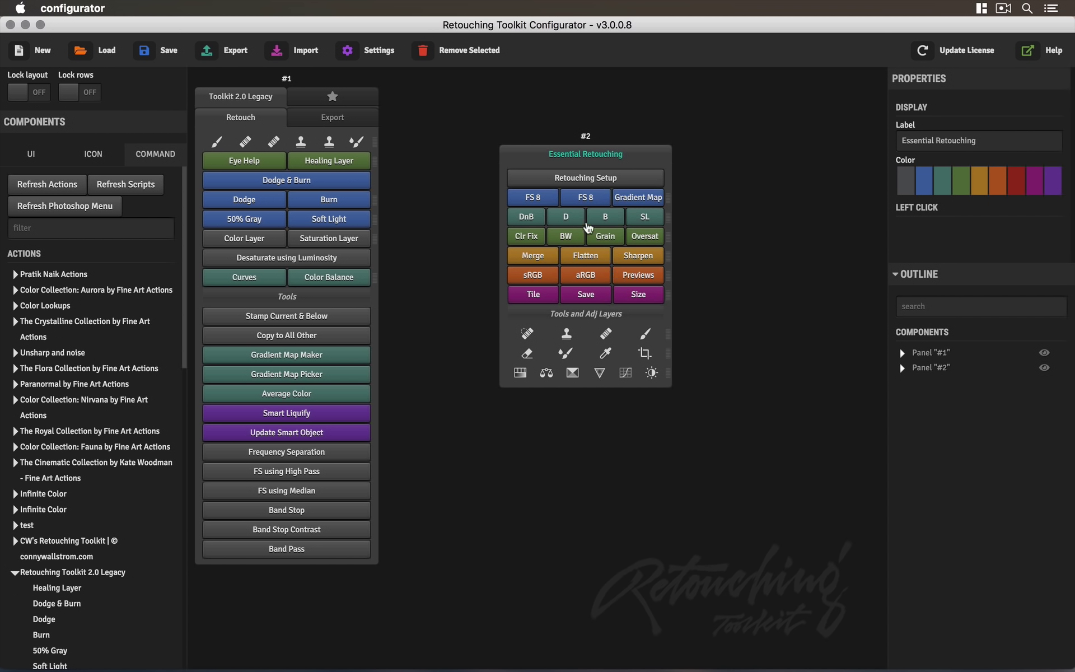
Examine the commands assigned to the Essential Retouching buttons, including Retouching Setup, Gradient Map, FS 8, DnB, SL, Grain, Oversat, Clr Fix and Tile
click(588, 183)
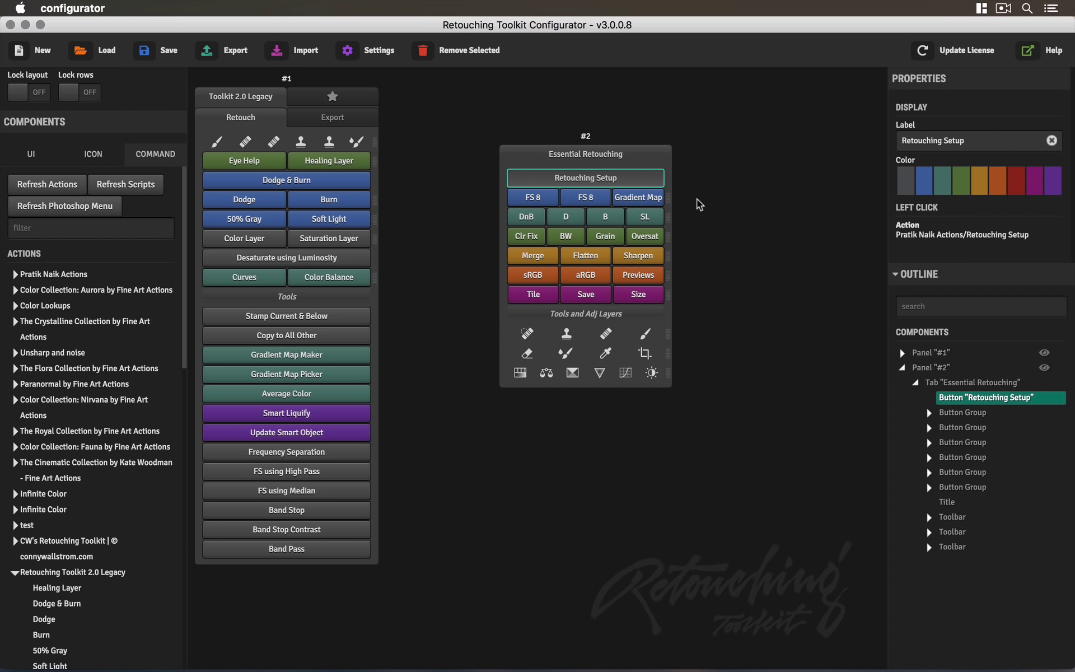
click(639, 199)
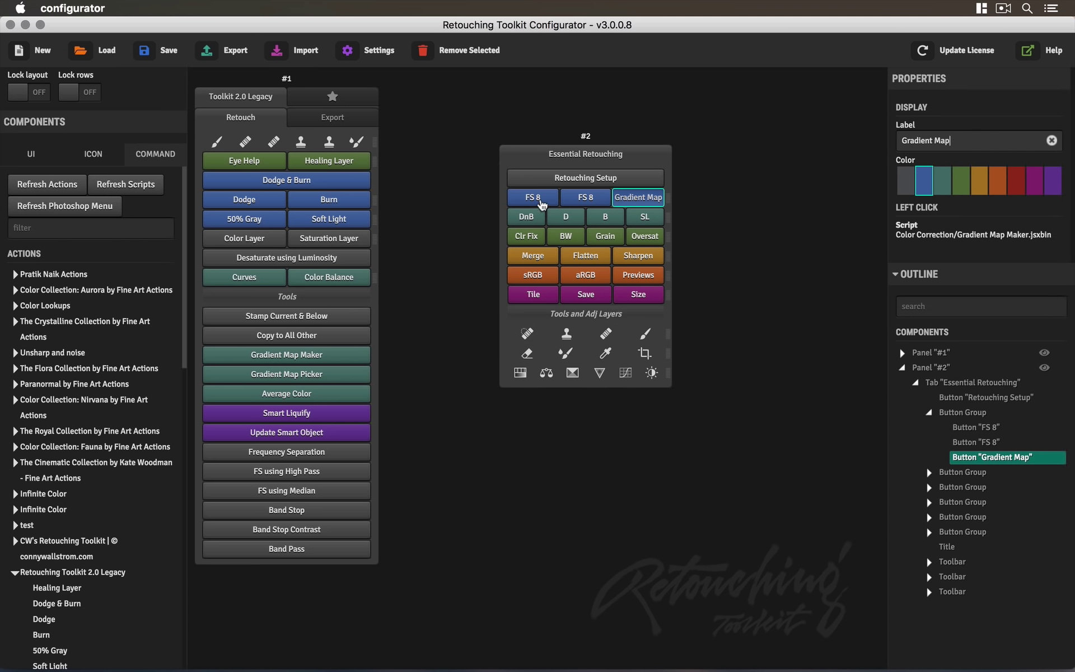
click(541, 202)
click(598, 200)
click(538, 225)
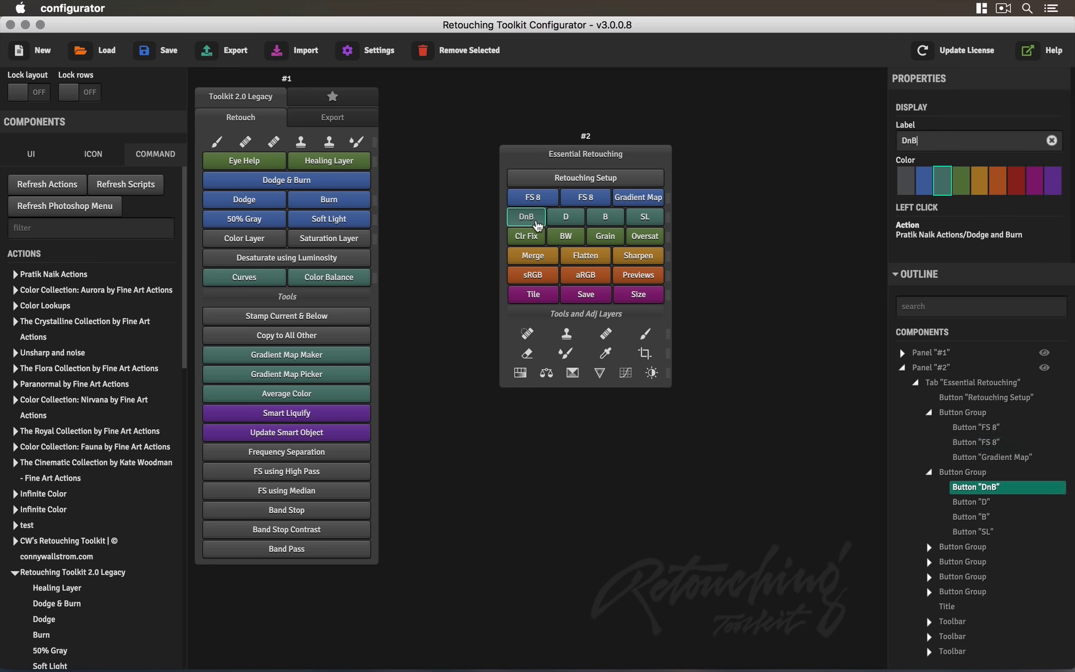
click(651, 224)
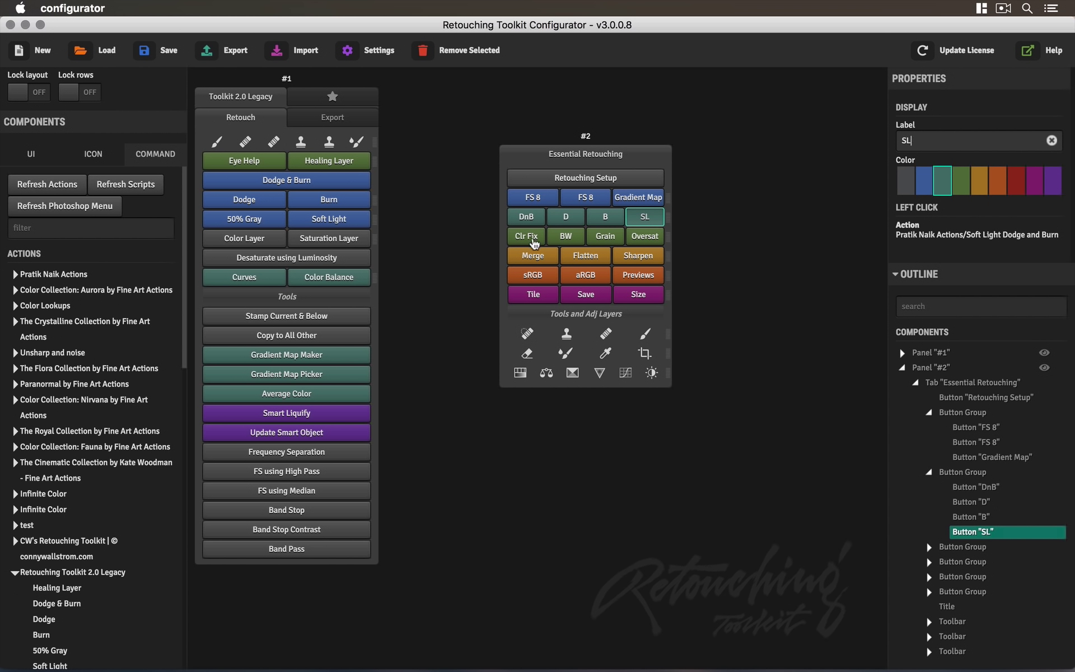
click(571, 243)
click(604, 241)
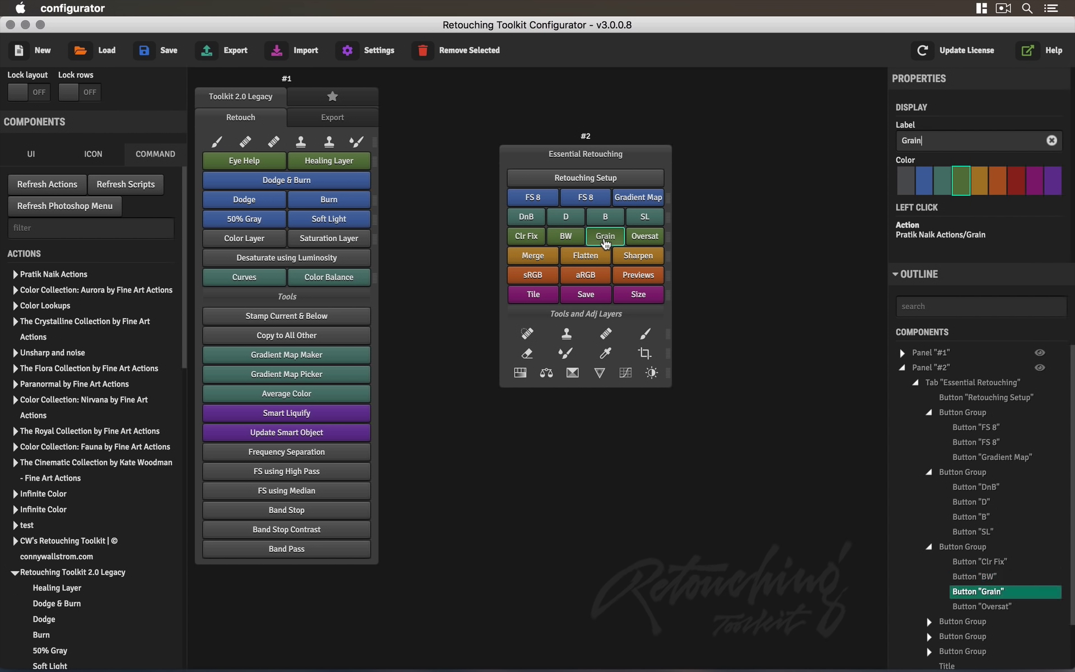
click(642, 240)
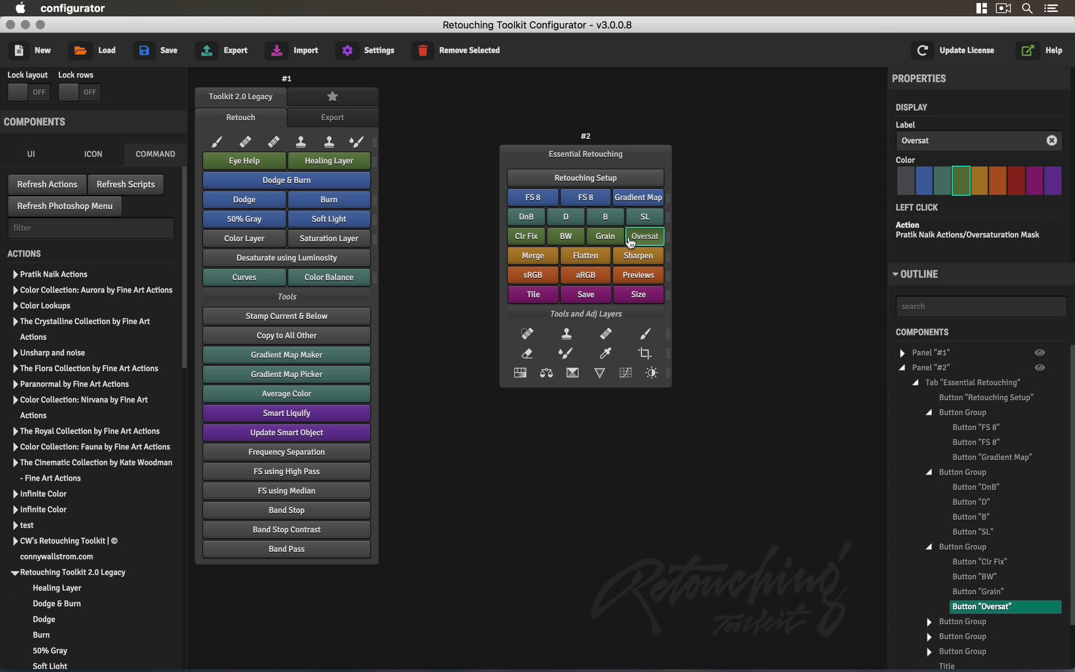
click(531, 242)
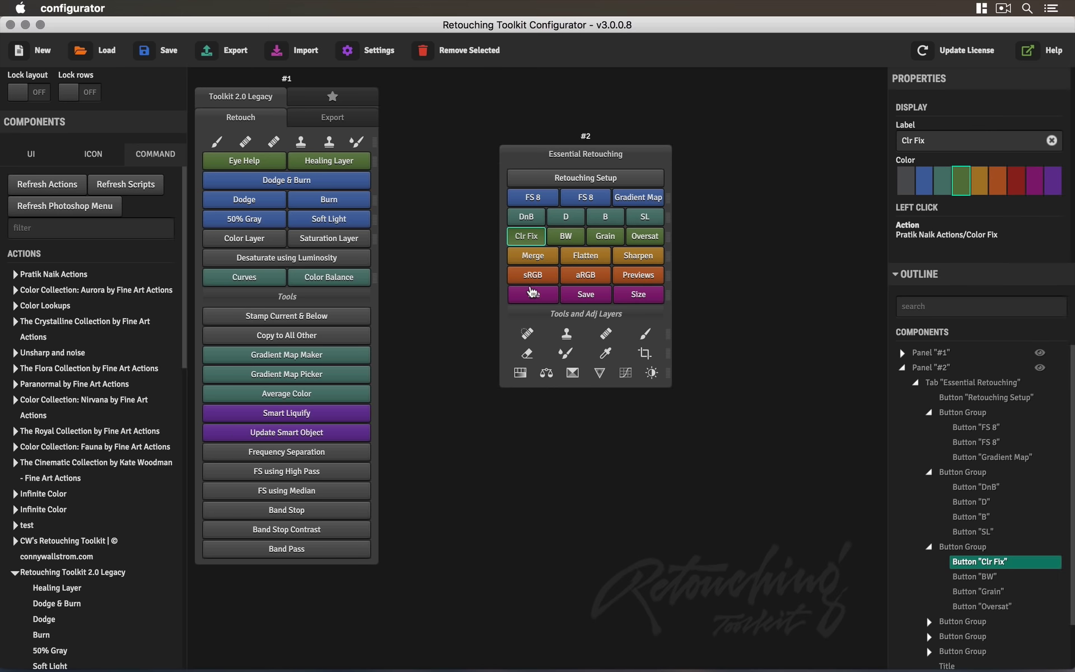
click(533, 295)
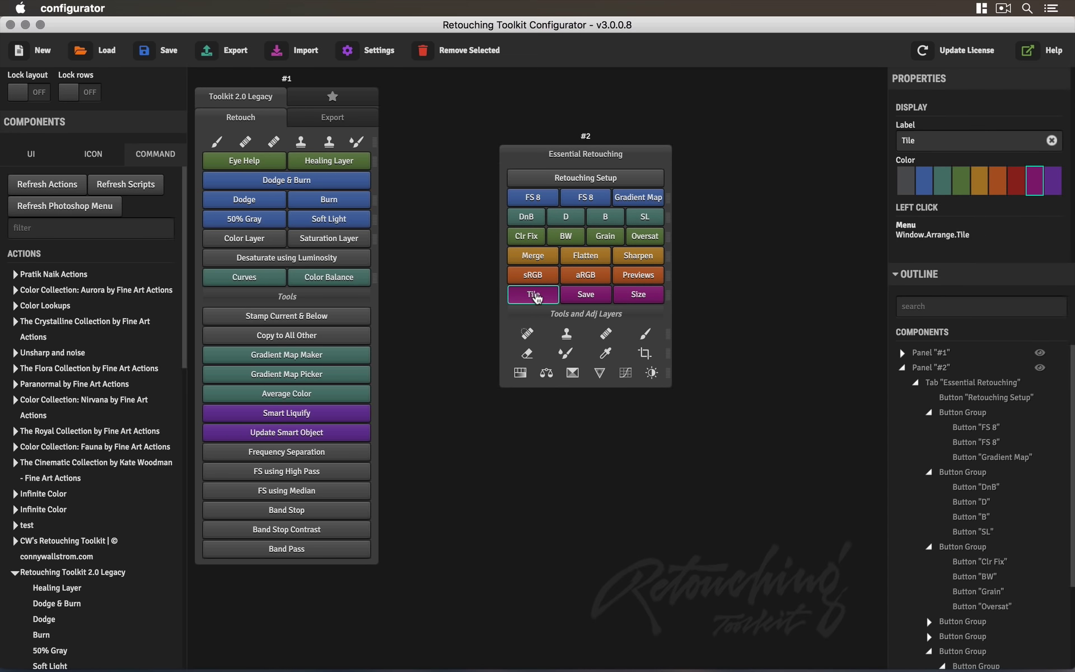
Look through the command list for the Tile command among Photoshop's Window Arrange commands
scroll(105, 231, down, 15)
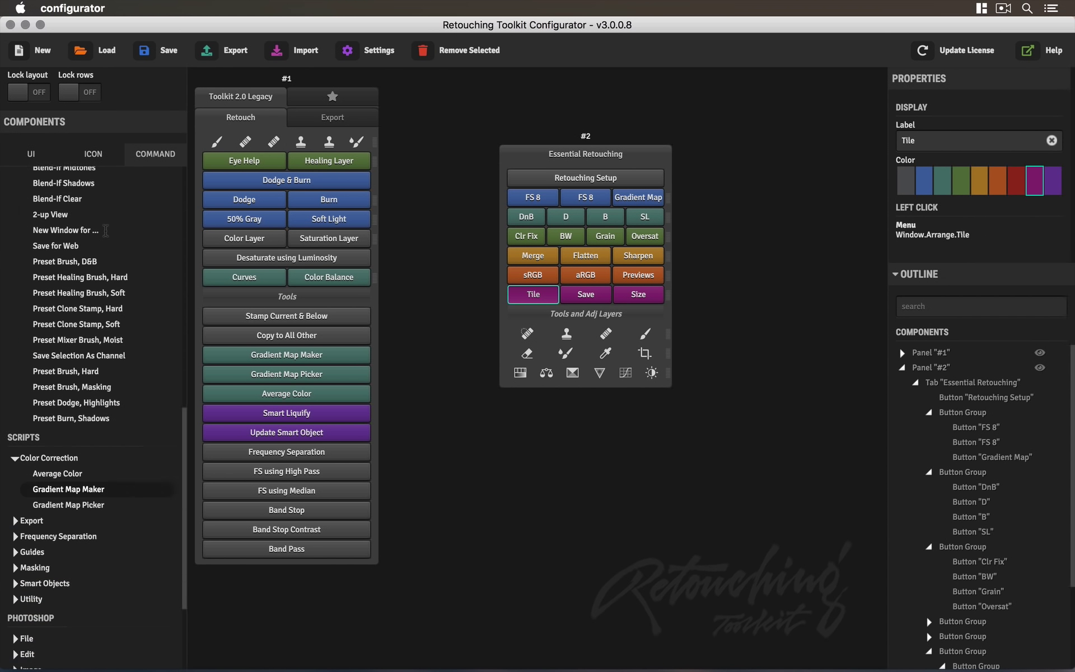
scroll(105, 230, down, 5)
scroll(106, 236, up, 6)
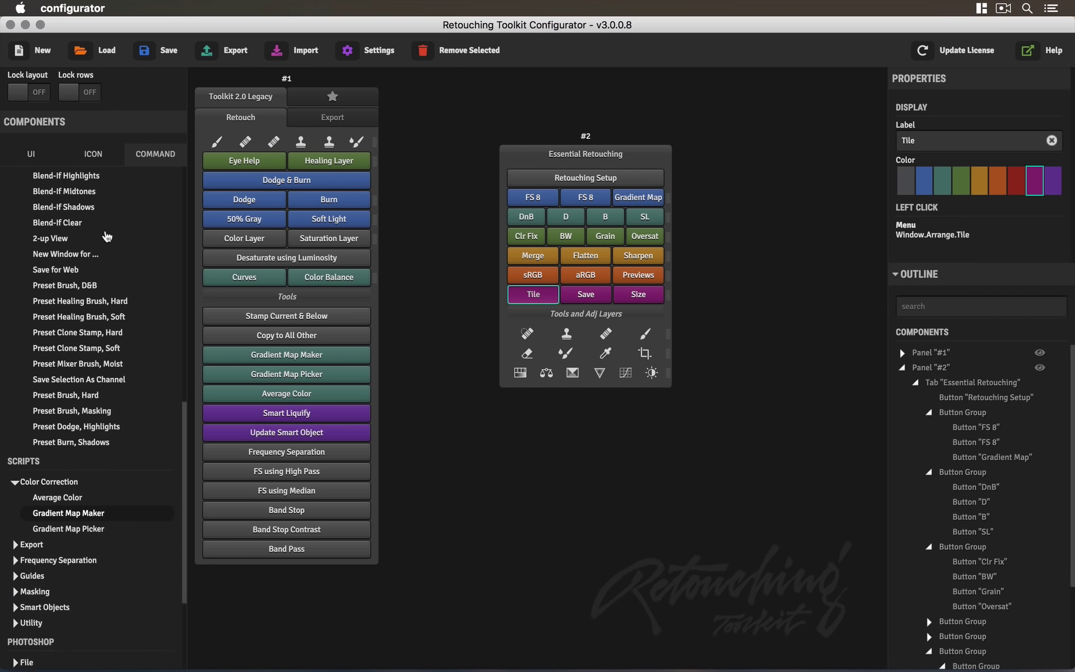
scroll(107, 236, up, 3)
scroll(107, 237, down, 8)
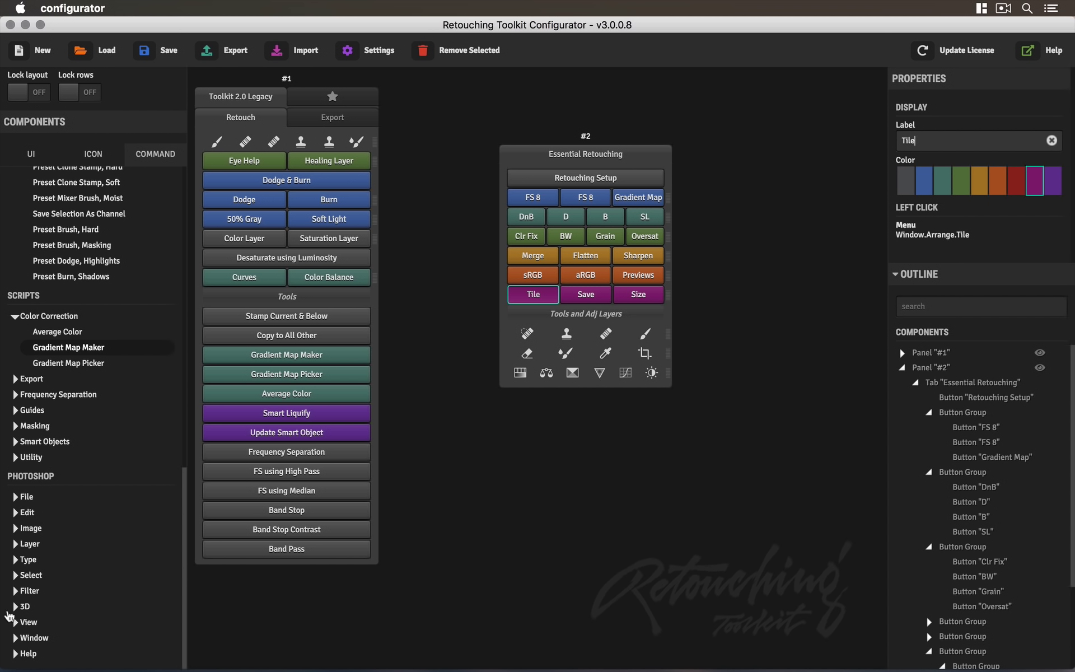
click(14, 639)
click(49, 640)
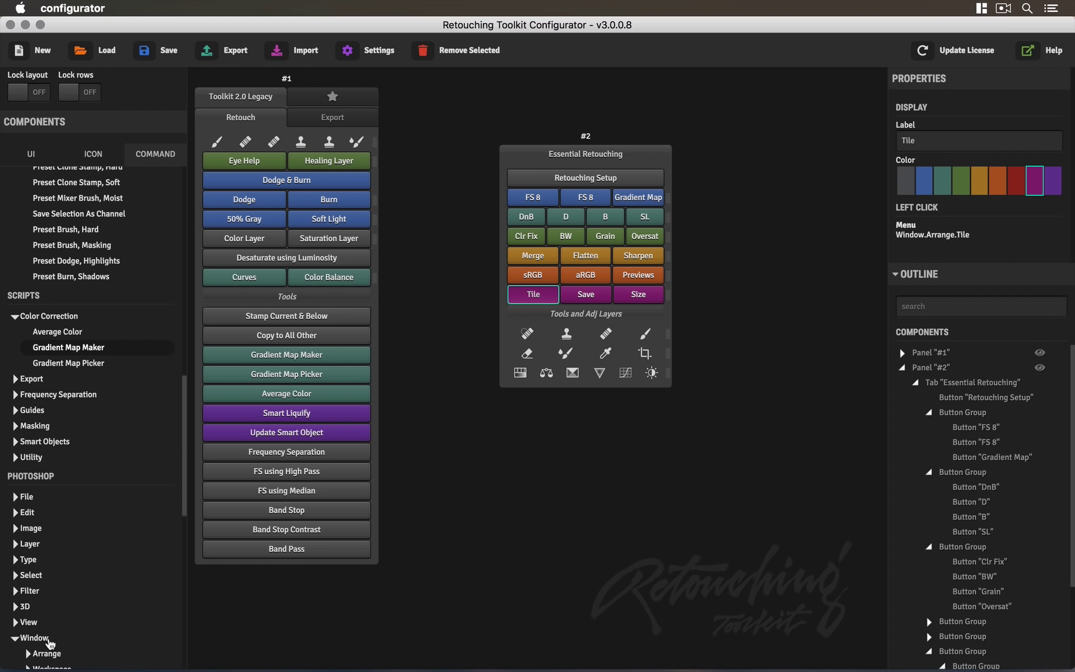
click(62, 655)
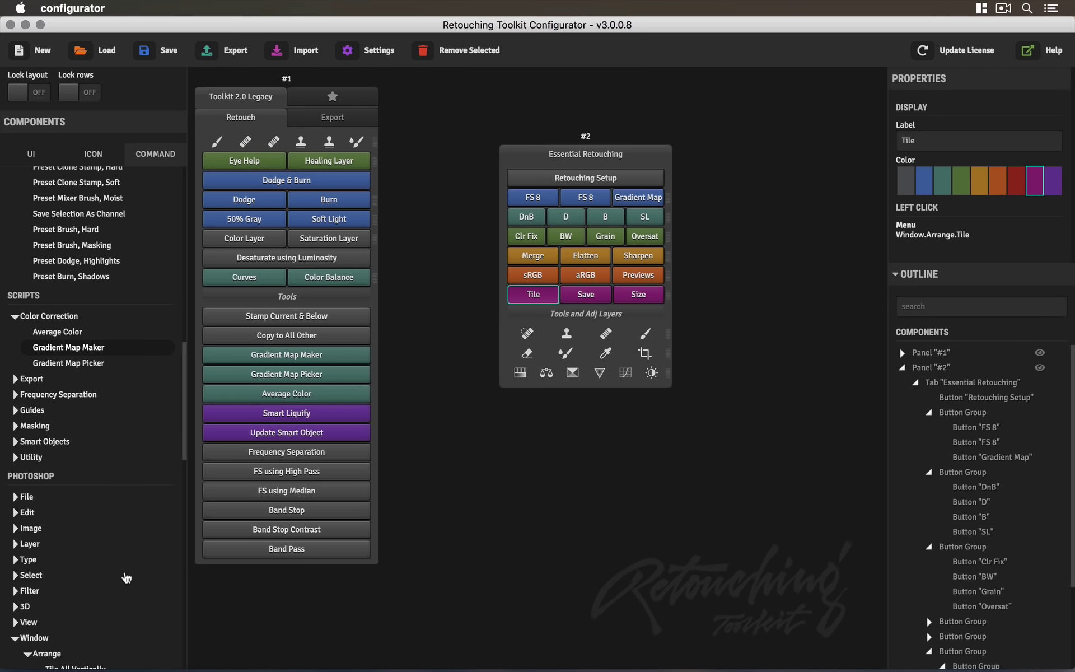
scroll(125, 577, down, 5)
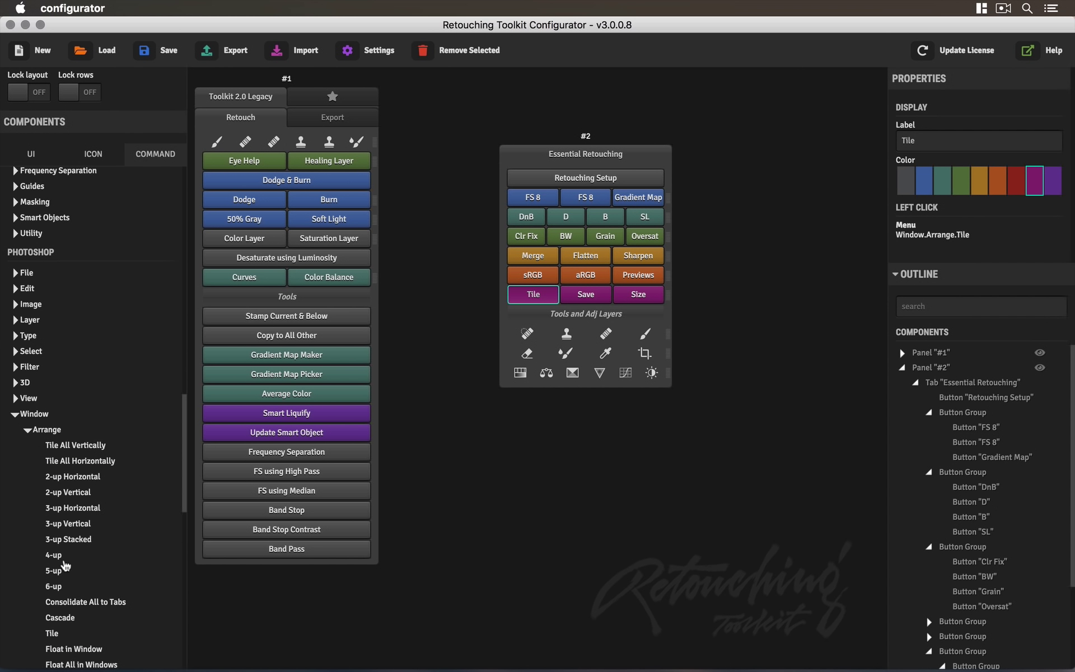
scroll(64, 569, down, 2)
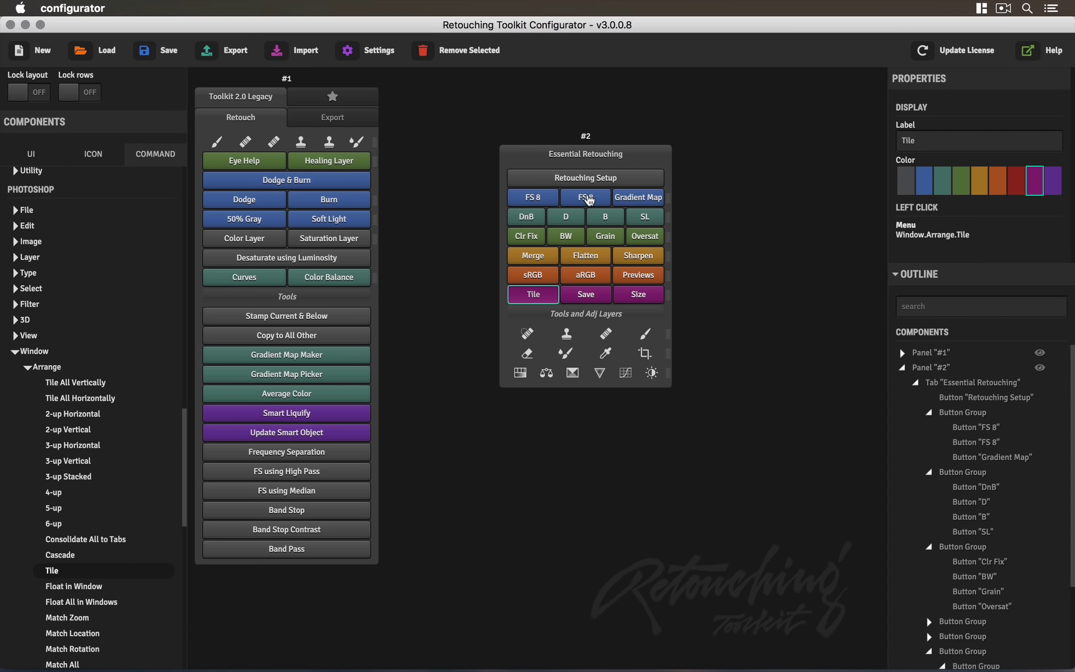
Move the Essential Retouching panel #2 directly beside panel #1 and save the layout
click(587, 138)
mouse_move(587, 138)
mouse_down()
mouse_move(529, 94)
mouse_move(479, 83)
mouse_up()
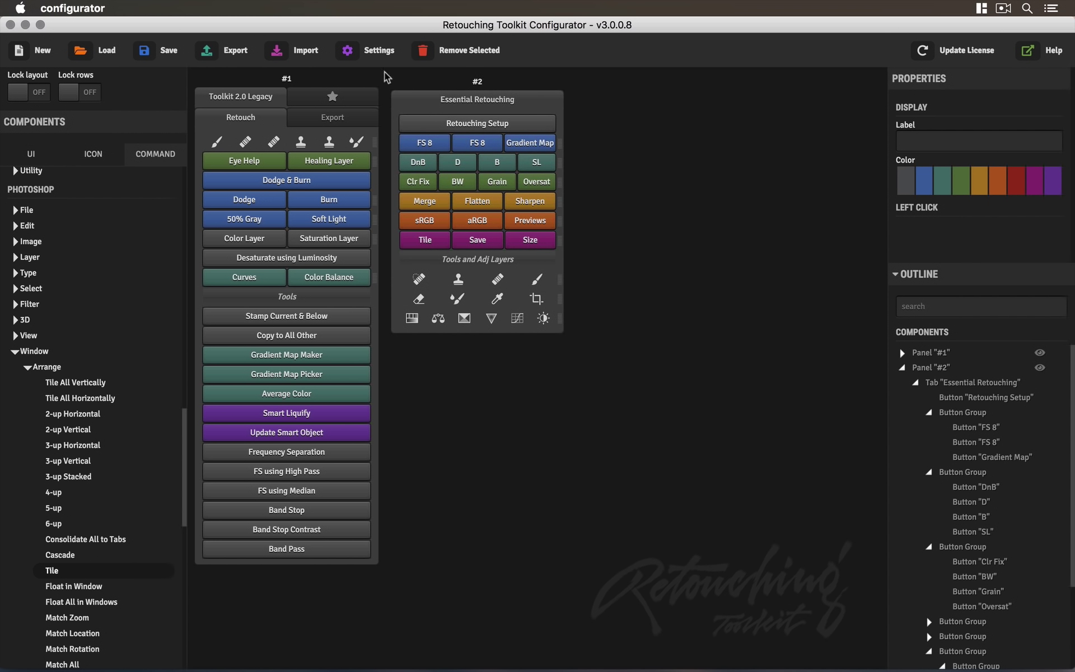
click(166, 51)
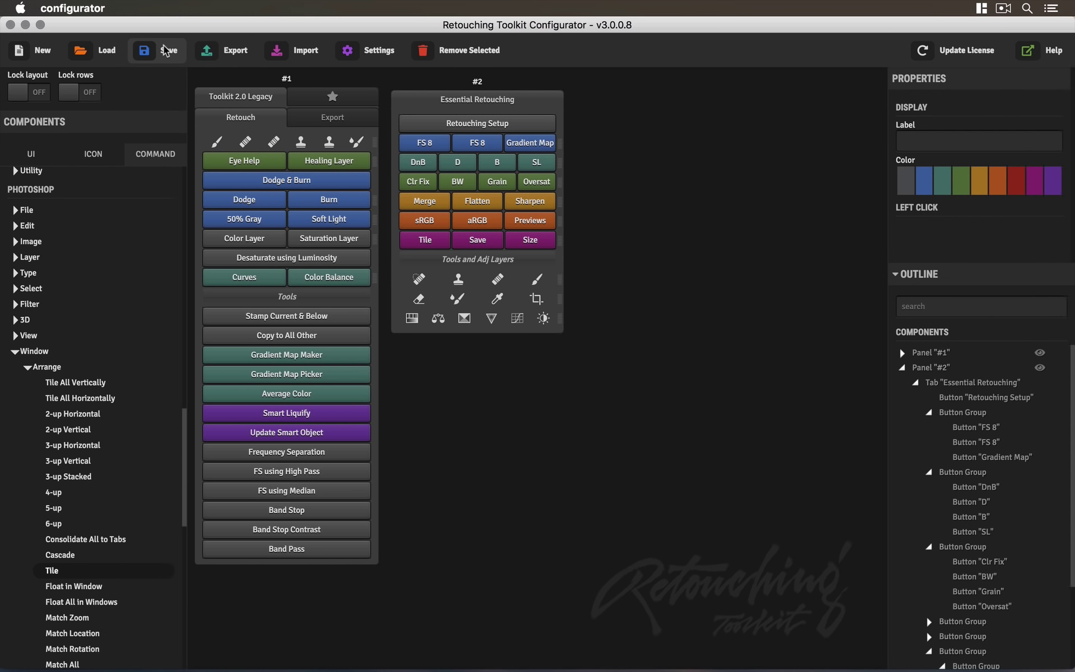
Switch to Photoshop and open the Retouching Toolkit #2 and #1 extension panels, placing #1 apart from #2
key(super+Tab)
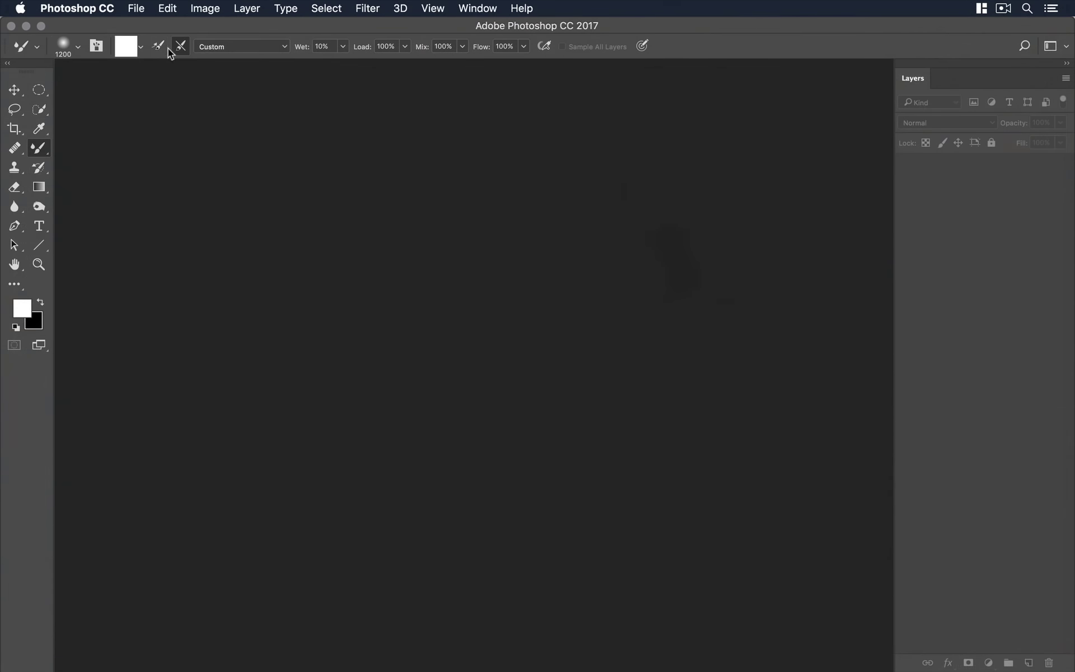
click(485, 9)
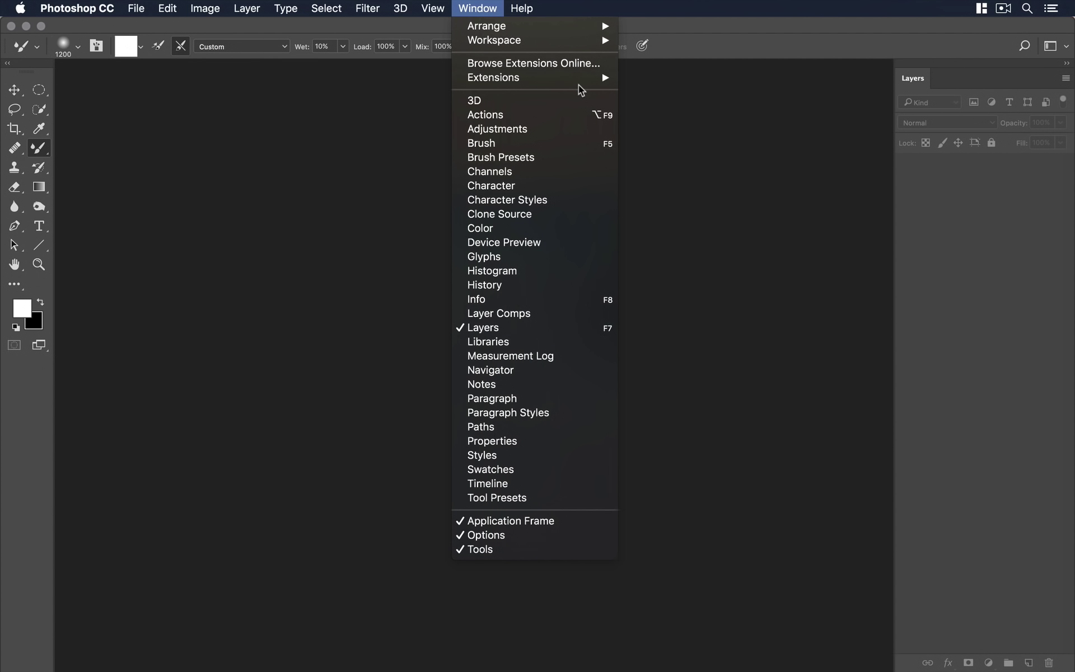
mouse_move(580, 82)
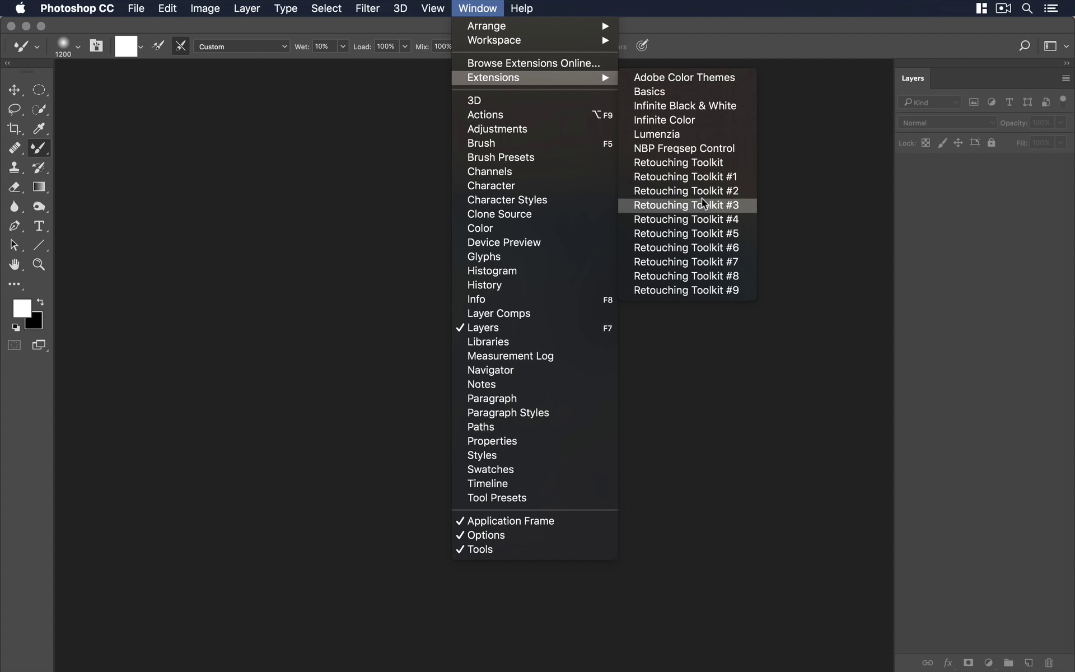
click(704, 193)
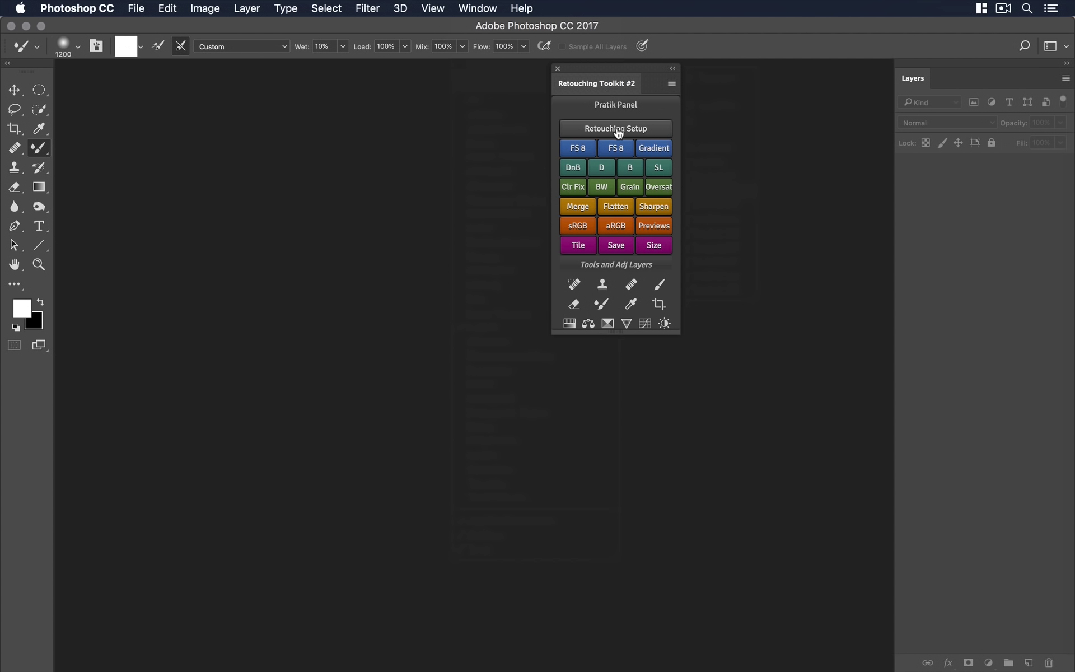
click(477, 8)
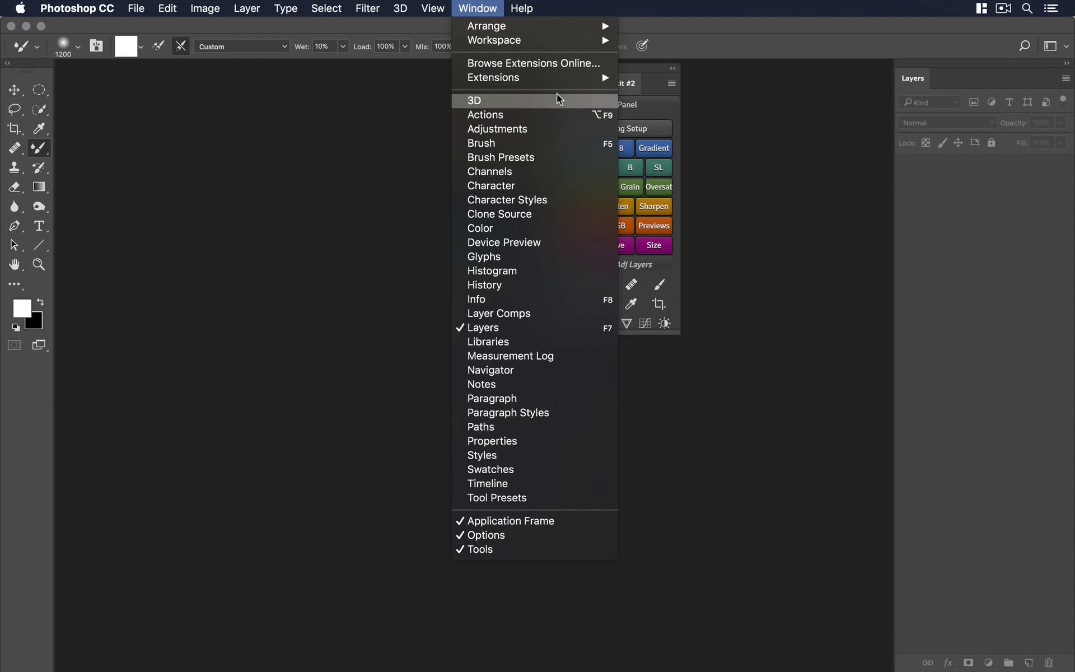
mouse_move(566, 79)
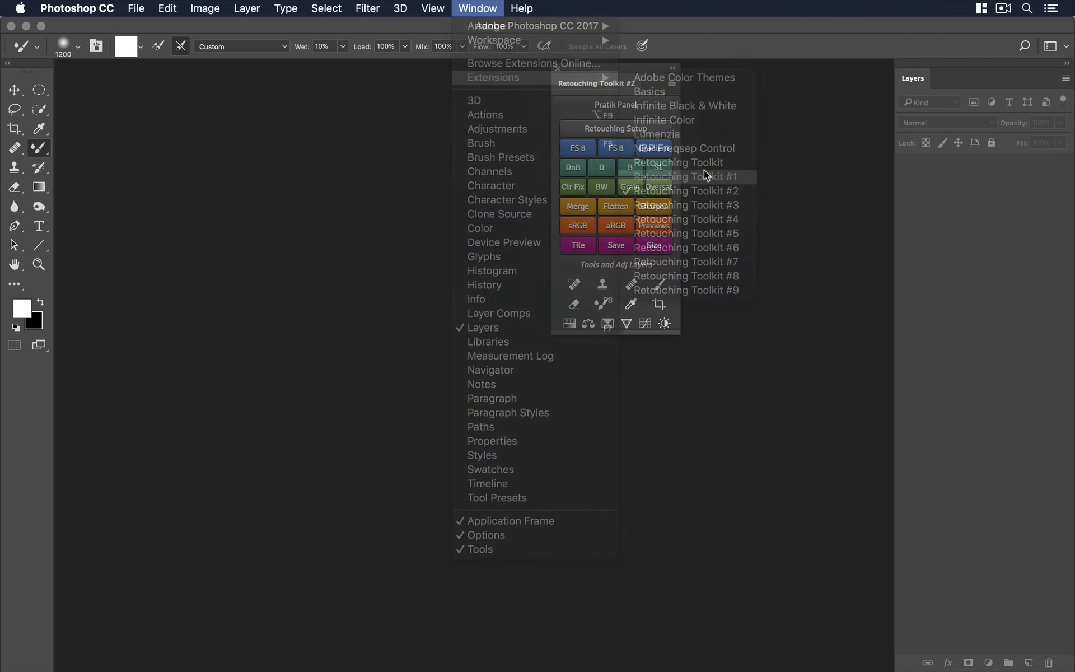
click(704, 173)
drag(601, 109, 330, 106)
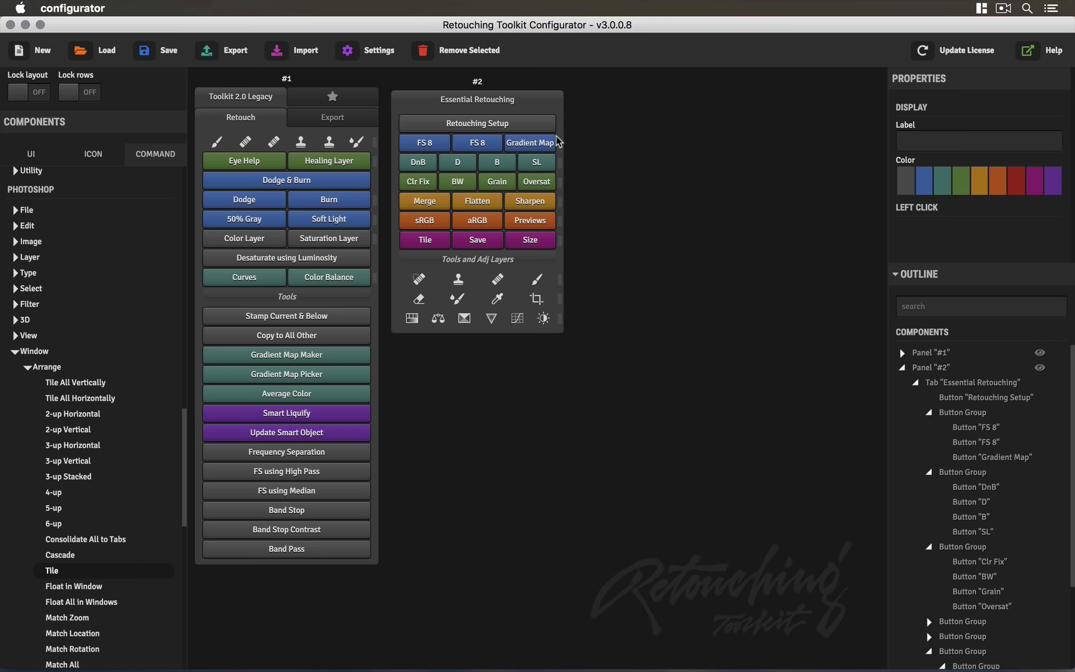
In the configurator, add a Button beneath the Tile, Save and Size row of panel #2 and save the layout
click(42, 159)
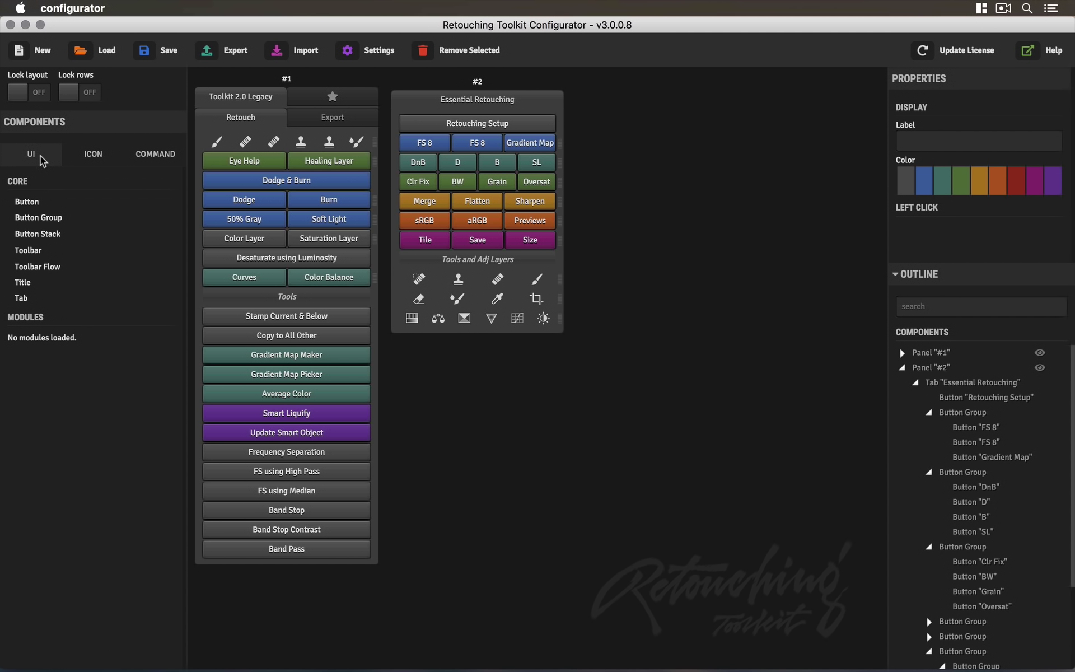
drag(34, 204, 468, 262)
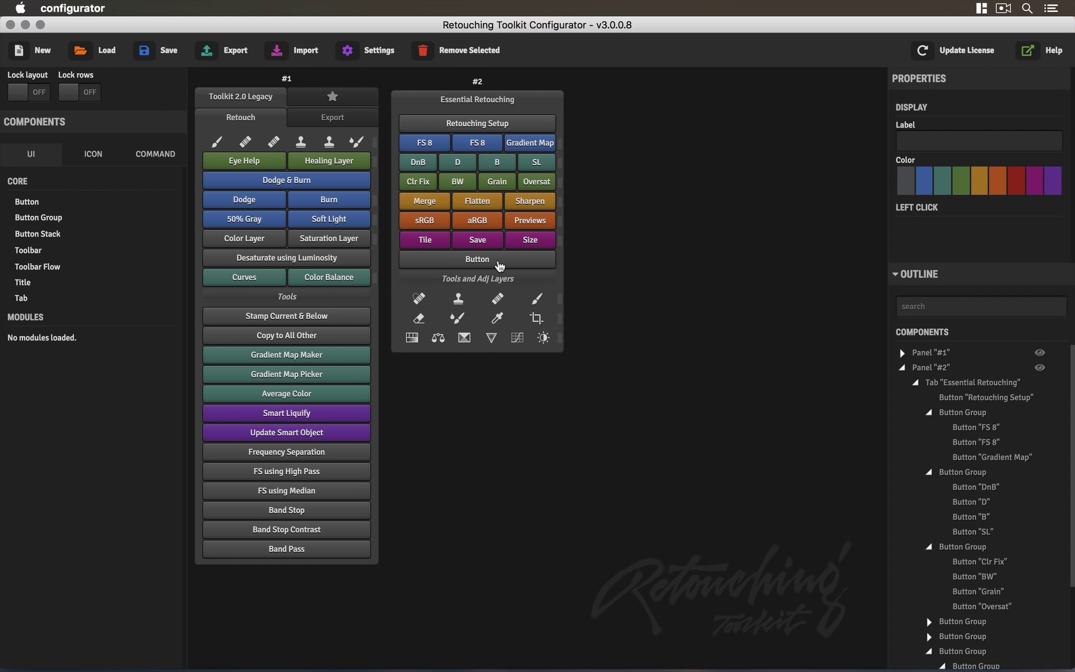
click(163, 56)
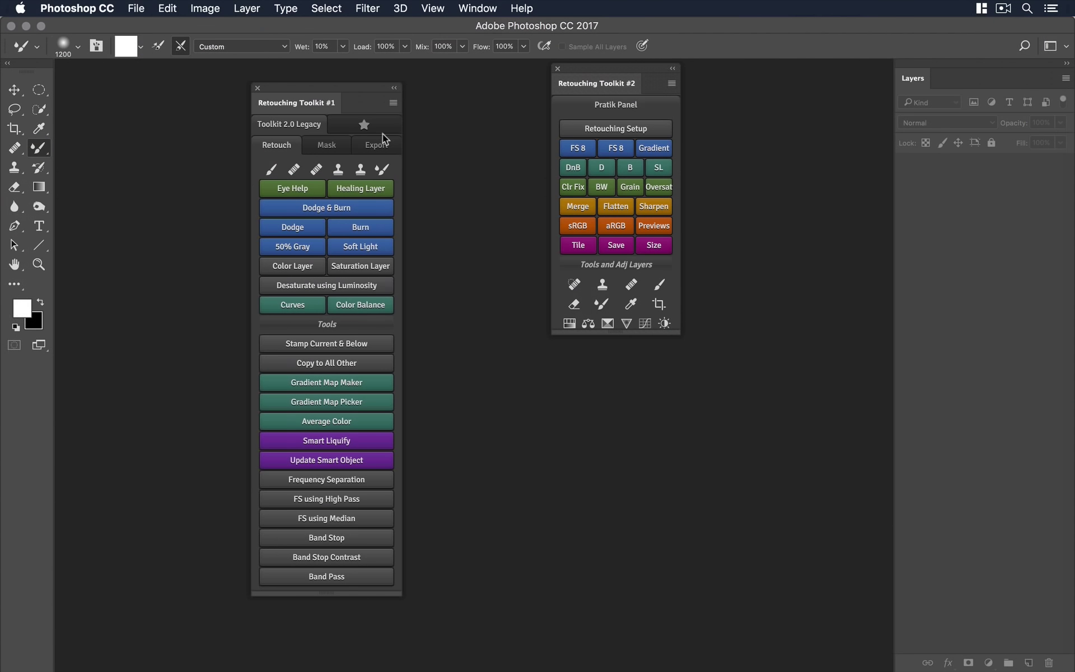
In Photoshop, reload the layout of Retouching Toolkit #2 and lengthen the panel to fit all of its icon rows
click(670, 85)
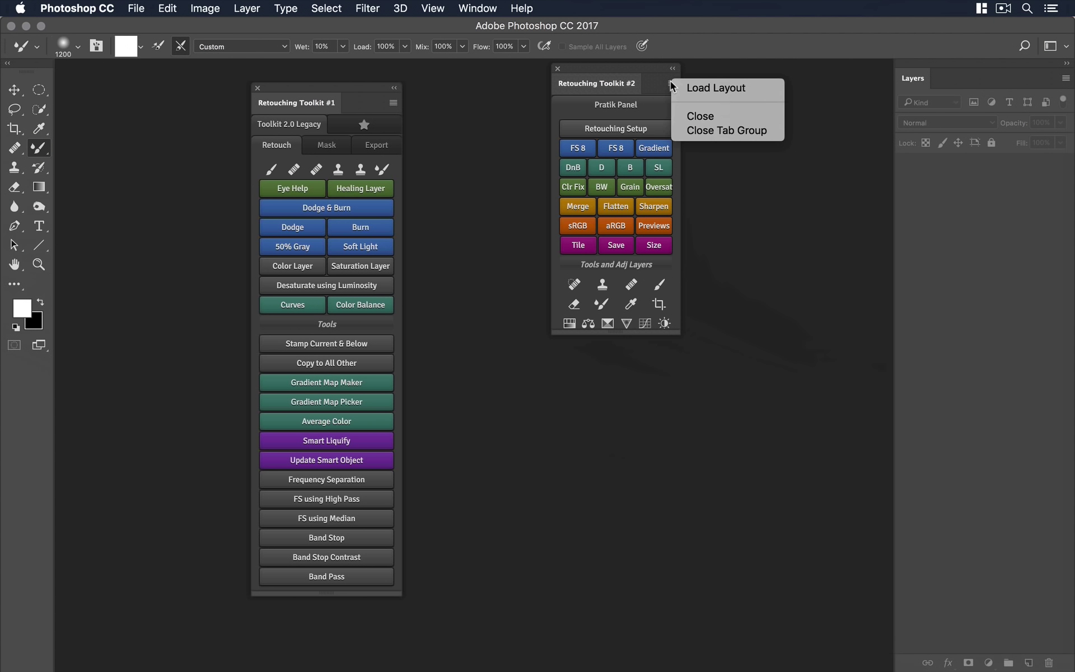
click(699, 87)
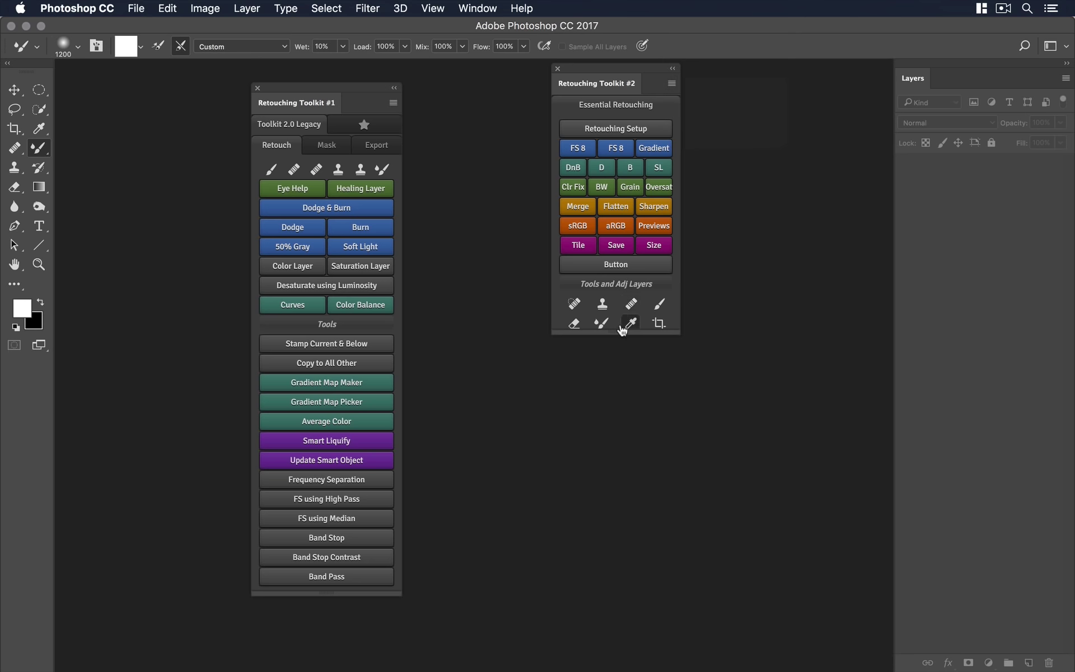
drag(618, 332, 619, 355)
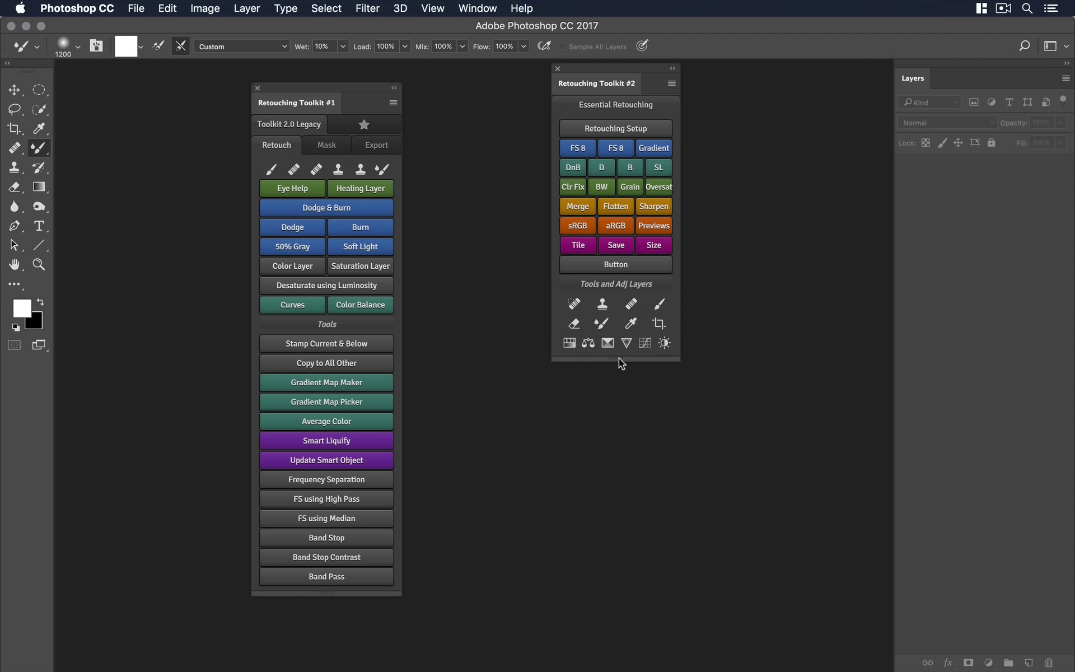
mouse_move(619, 358)
mouse_down()
mouse_move(626, 344)
mouse_move(622, 356)
mouse_up()
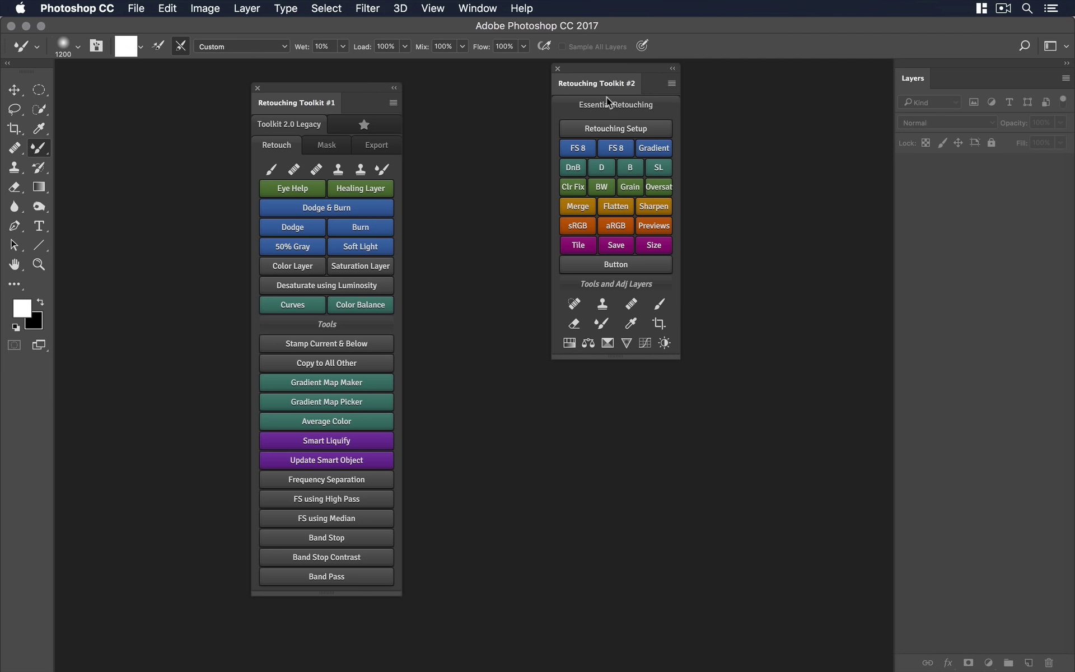
Move Retouching Toolkit #2 closer to #1, widen it substantially and shorten it to end just below the Button row
drag(604, 87, 485, 118)
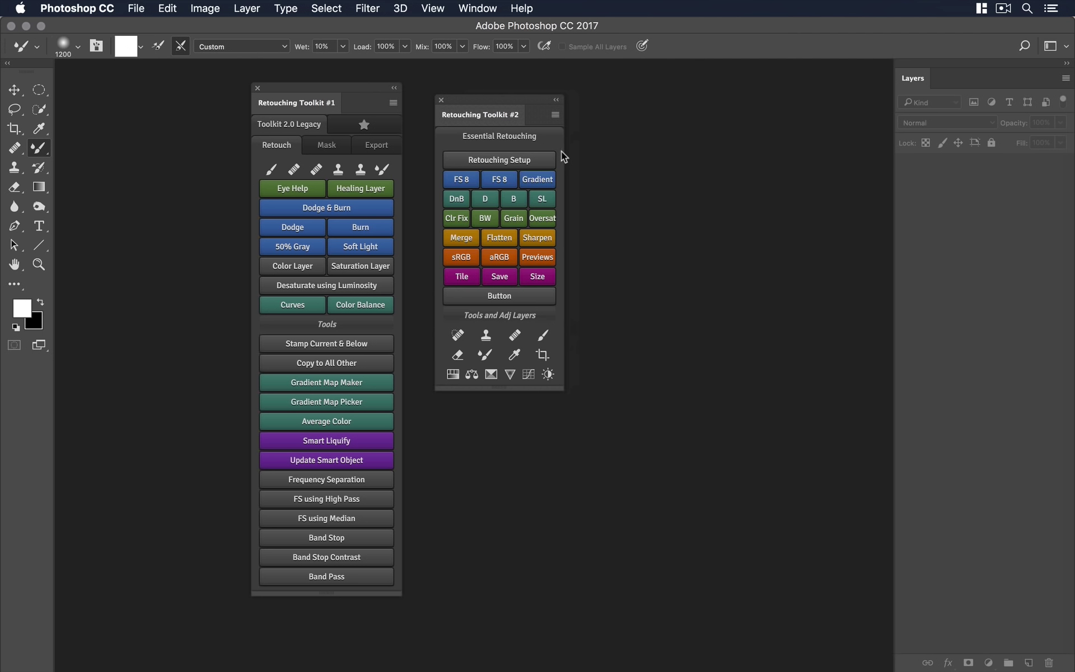
drag(563, 151, 815, 132)
drag(660, 389, 668, 309)
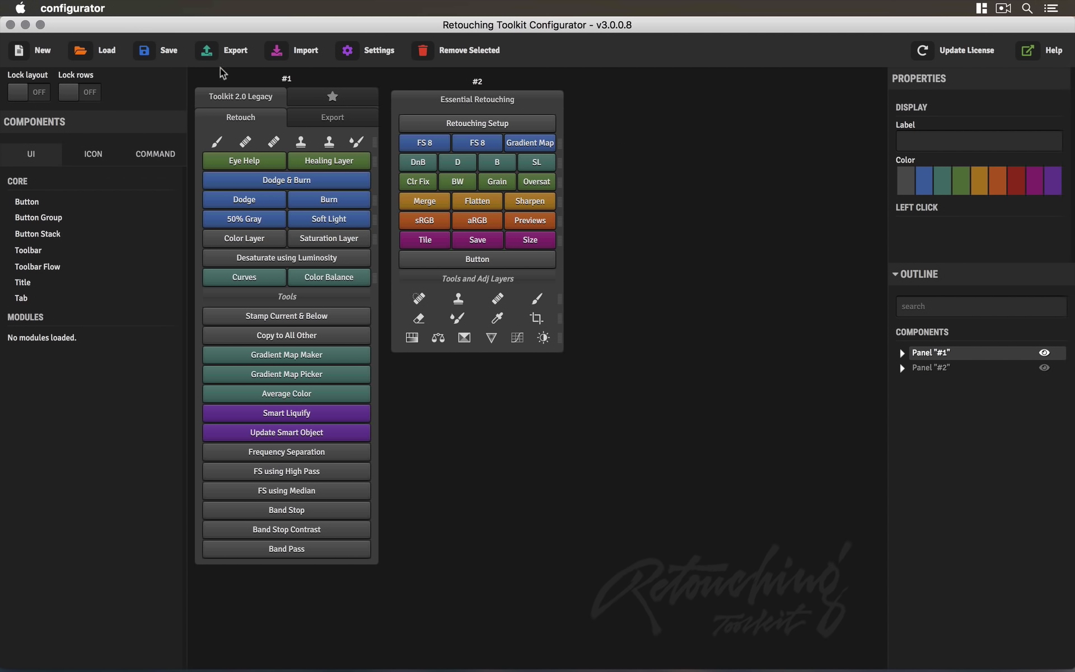
In the configurator, create a new panel #3 and fill a Button Group in it with four buttons
click(35, 50)
drag(39, 224, 712, 123)
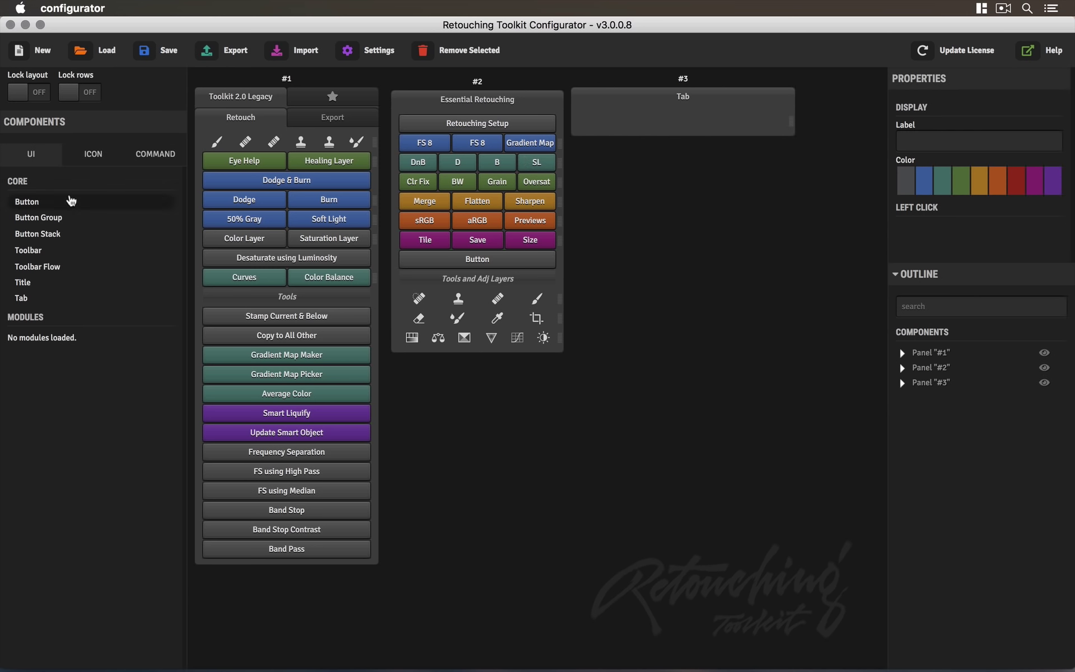
drag(71, 201, 694, 120)
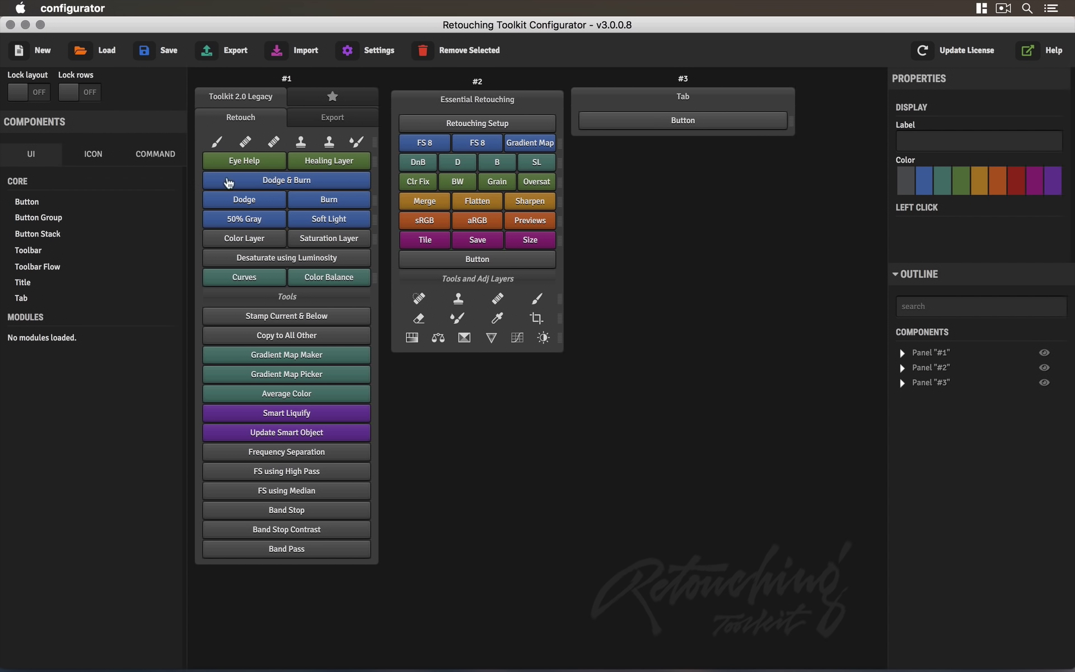
drag(56, 202, 690, 130)
drag(59, 202, 671, 119)
drag(110, 206, 661, 130)
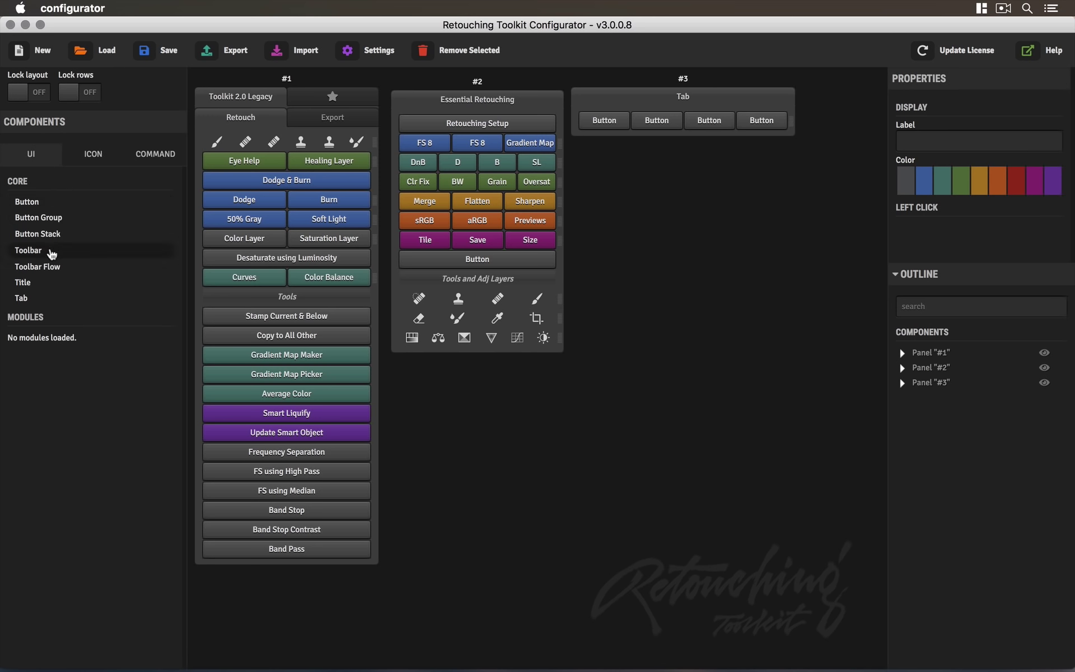
Add a Toolbar under panel #3's buttons with Quick Selection, Slice Select, Red Eye, Spot Healing and Crop icons, and save the layout
drag(43, 250, 680, 133)
click(91, 151)
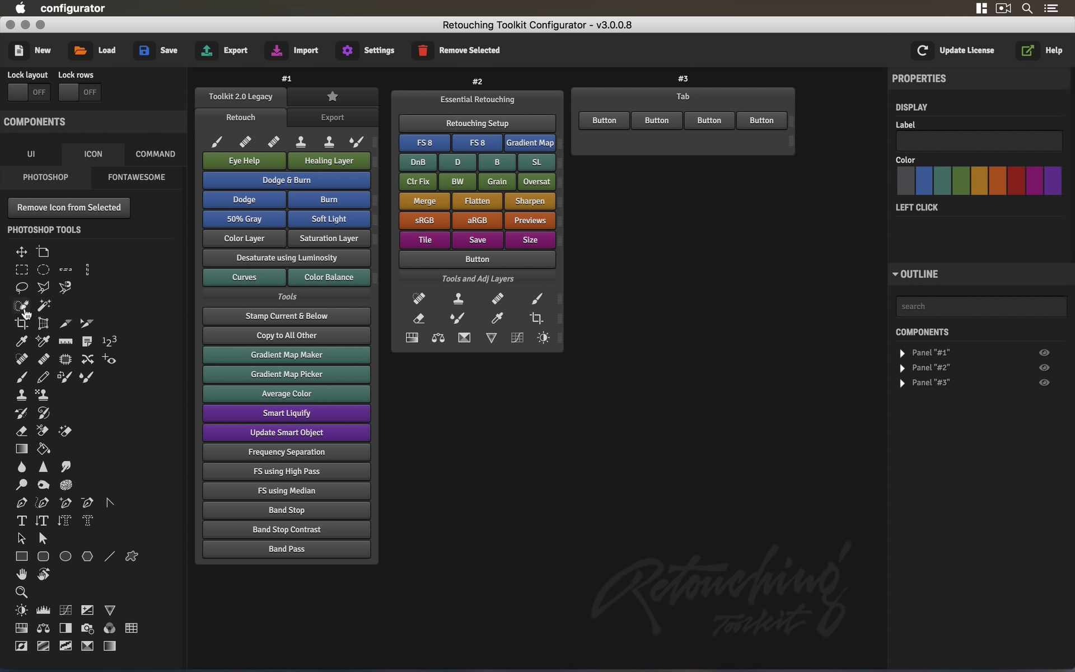
mouse_move(22, 307)
mouse_down()
mouse_move(625, 114)
mouse_move(610, 142)
mouse_up()
drag(88, 323, 669, 139)
drag(110, 359, 680, 140)
mouse_move(31, 369)
mouse_down()
mouse_move(757, 128)
mouse_move(695, 139)
mouse_up()
mouse_move(23, 324)
mouse_down()
mouse_move(592, 178)
mouse_move(678, 141)
mouse_up()
click(161, 50)
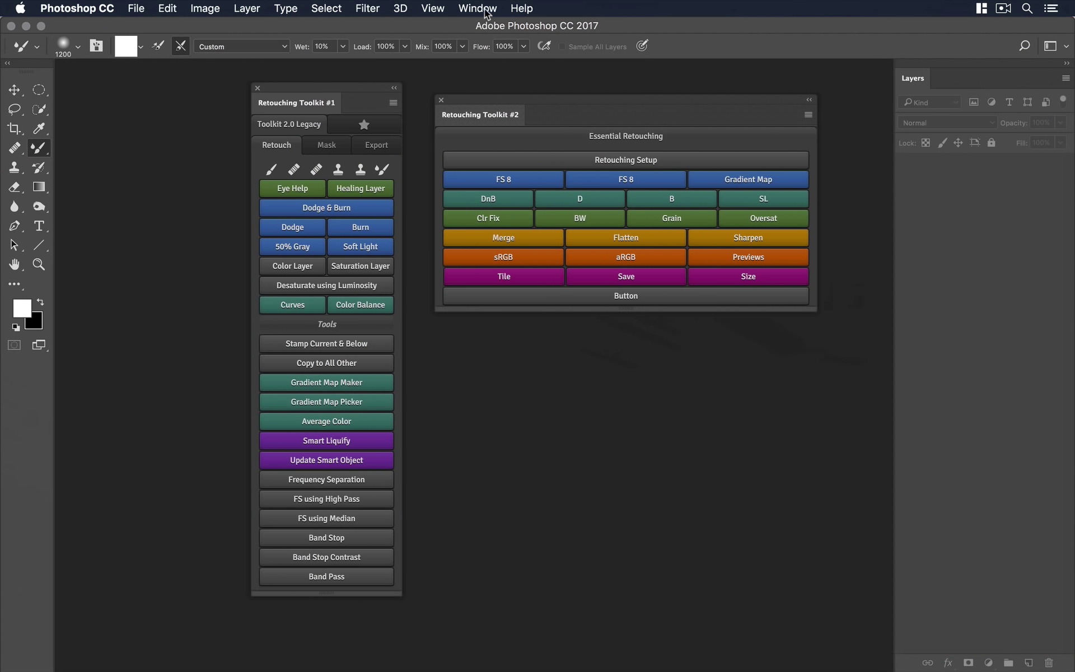
Open the Retouching Toolkit #3 extension panel in Photoshop with its layout reloaded, and widen it
click(483, 10)
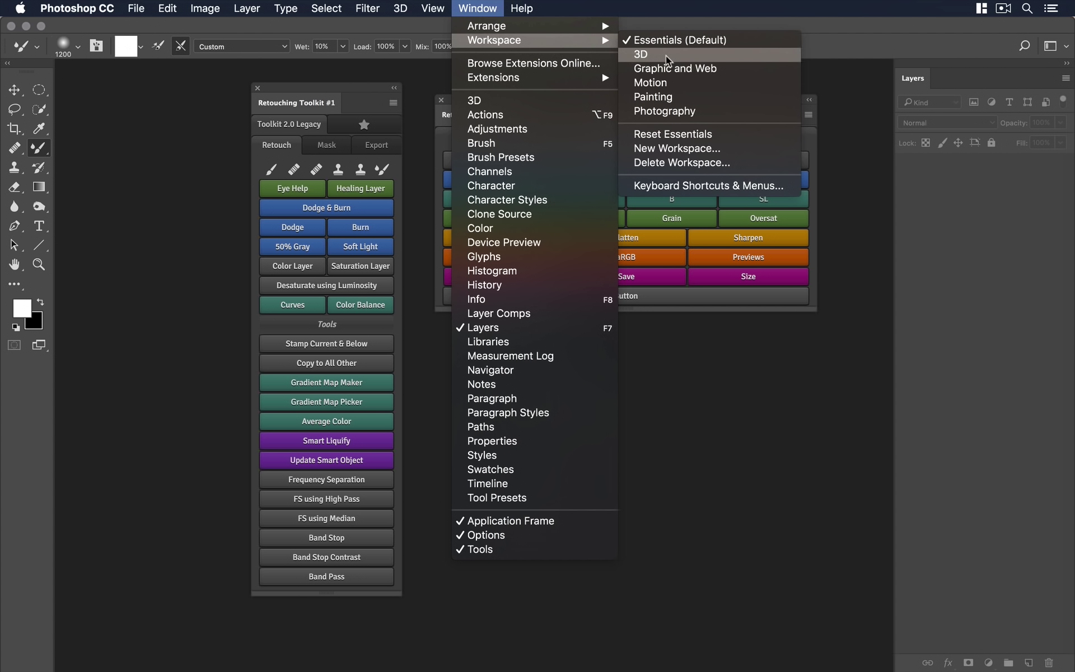
mouse_move(594, 77)
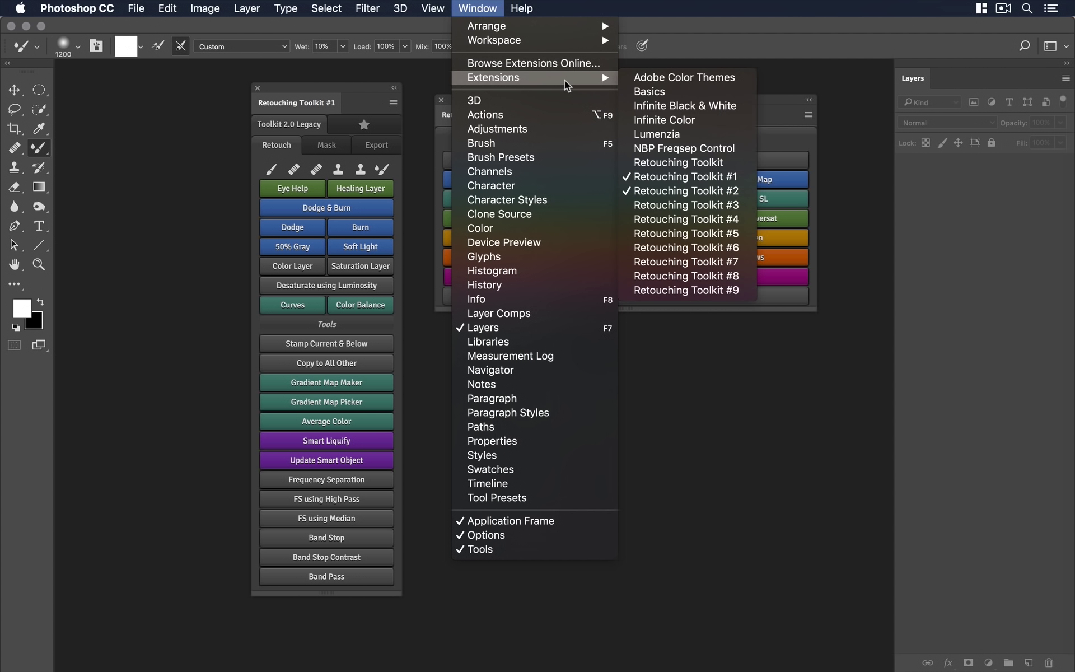
click(680, 206)
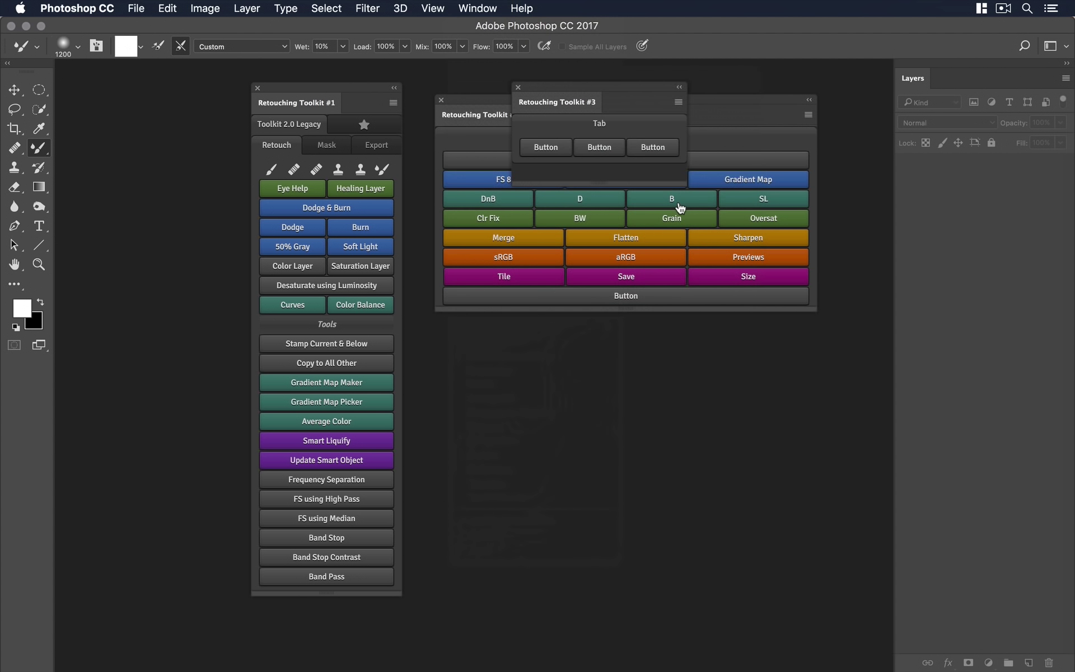
click(679, 102)
click(690, 106)
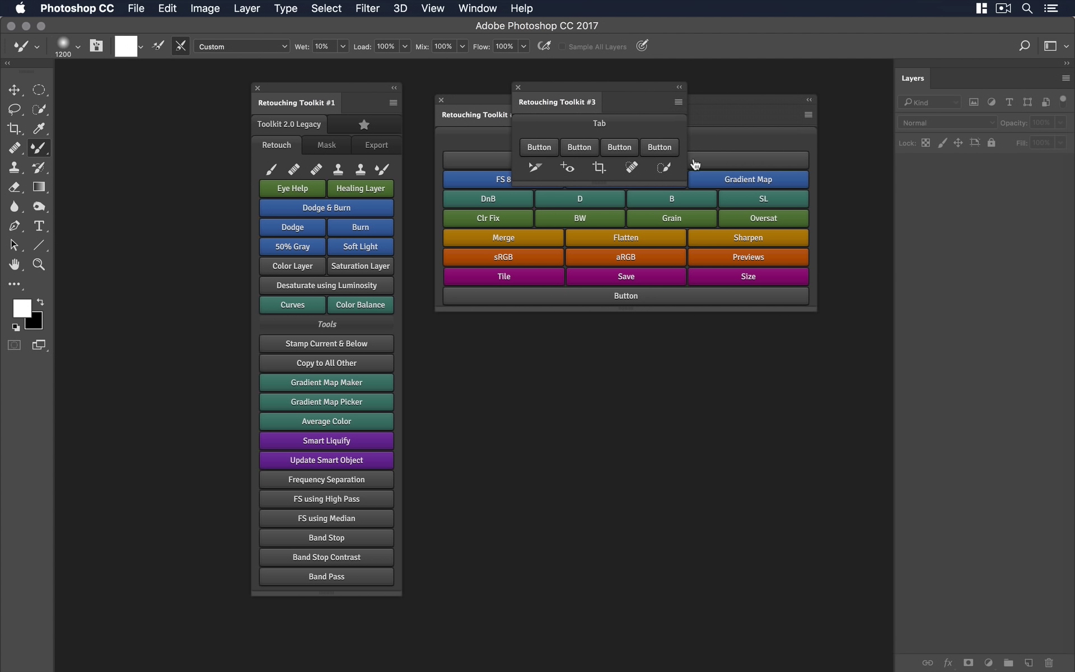
mouse_move(677, 187)
mouse_down()
mouse_move(830, 176)
mouse_move(830, 190)
mouse_up()
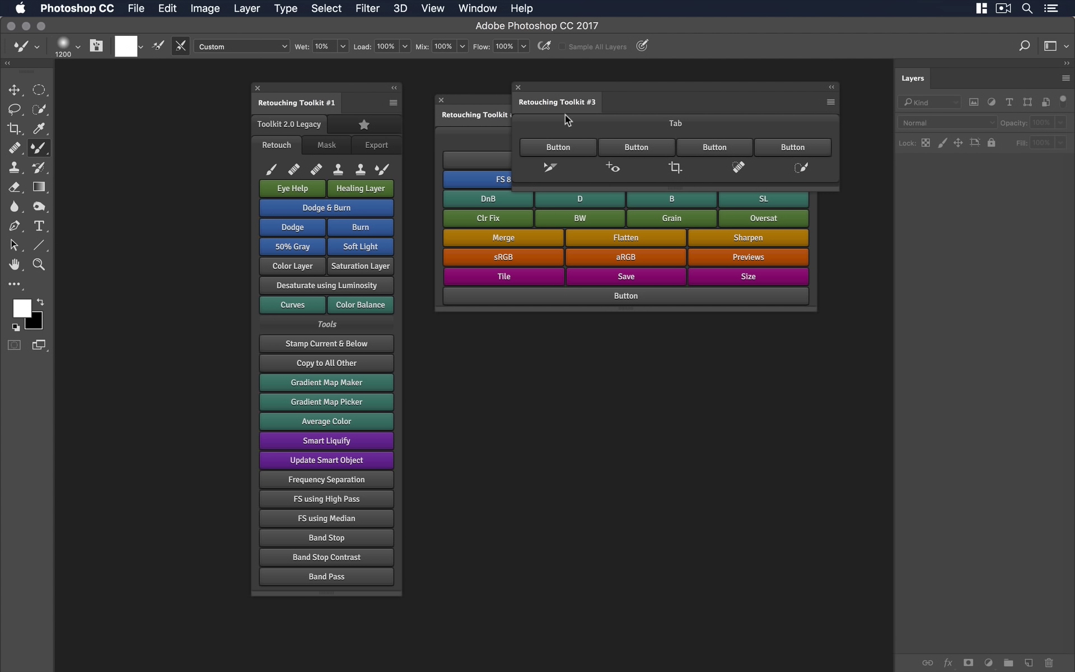
Switch back to the configurator and display the available UI components
key(super+Tab)
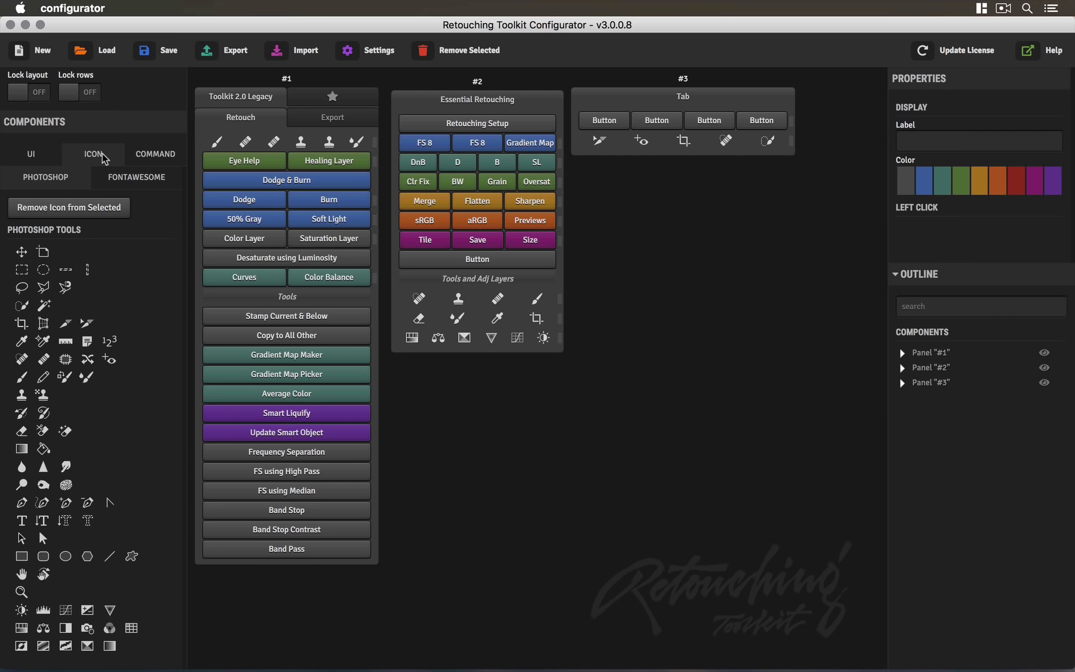
click(40, 152)
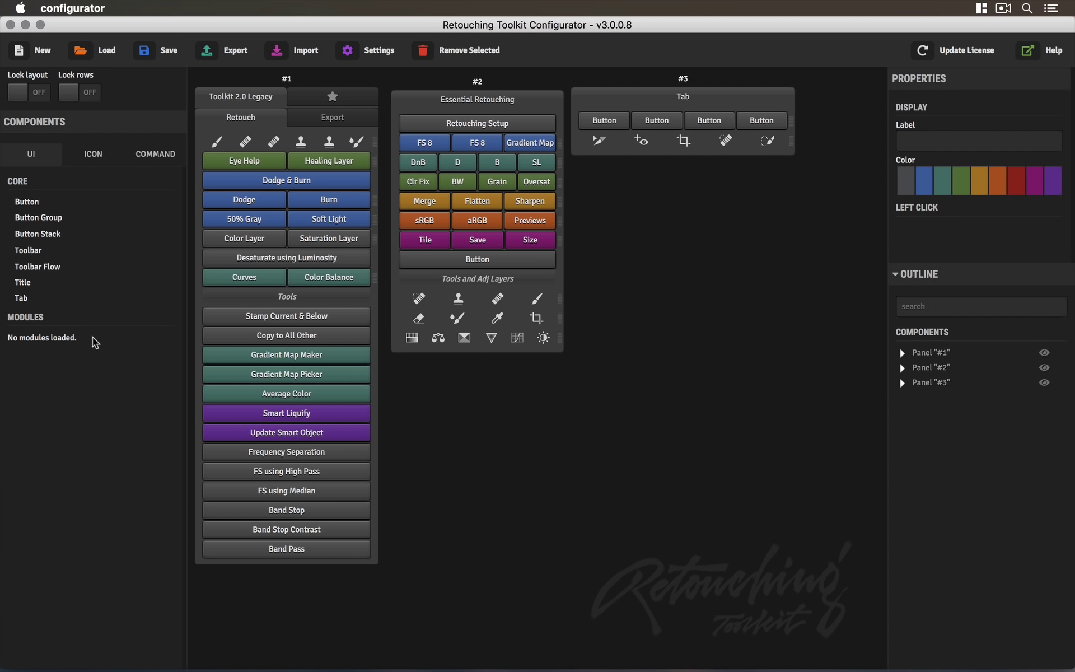